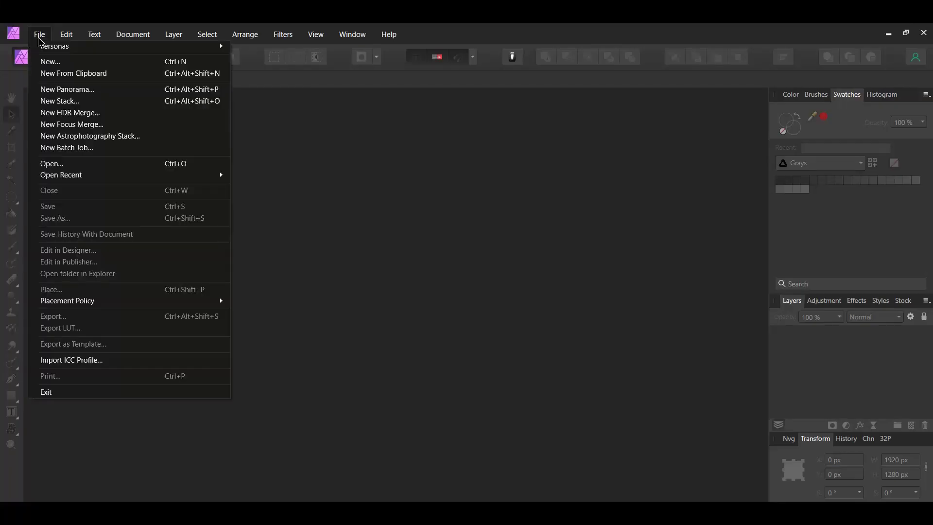
# Open pexels-enrico-perini-716571 from the Lightning in AP folder and pick the Selection Brush.
pyautogui.click(41, 164)
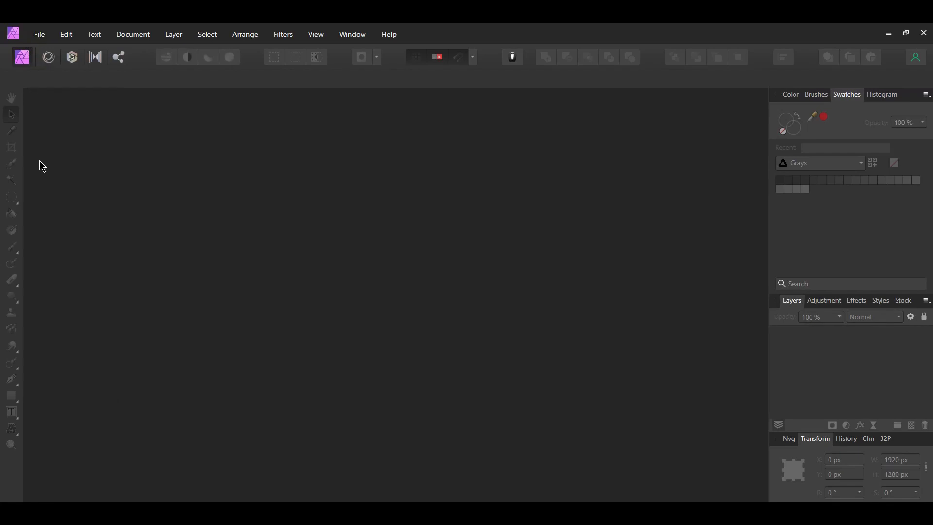
pyautogui.click(484, 330)
pyautogui.click(627, 496)
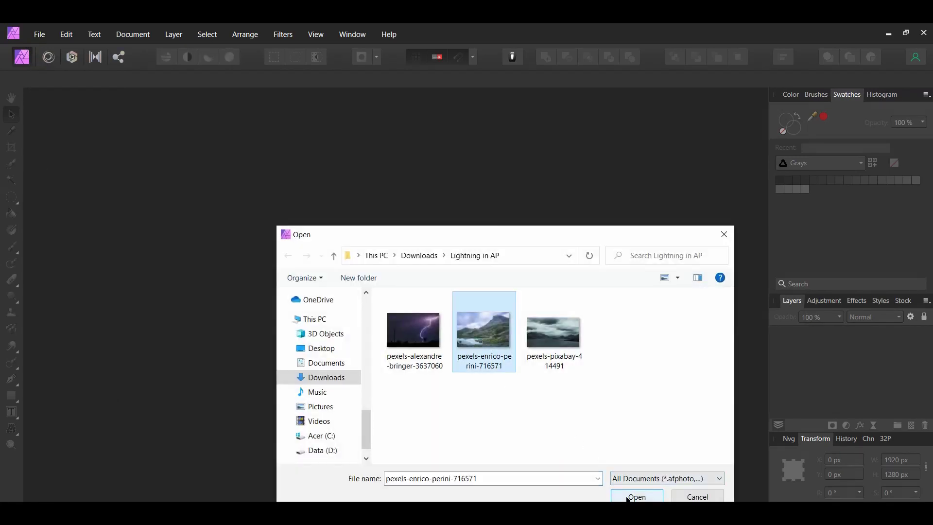
pyautogui.press('w')
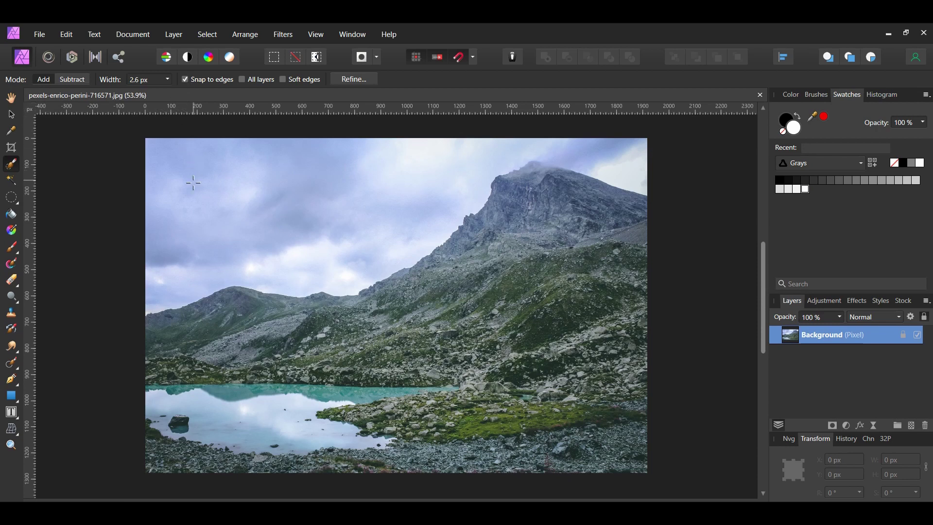
# Paint a selection over the sky and invert it to cover the landscape.
pyautogui.moveTo(170, 159); pyautogui.dragTo(176, 155)
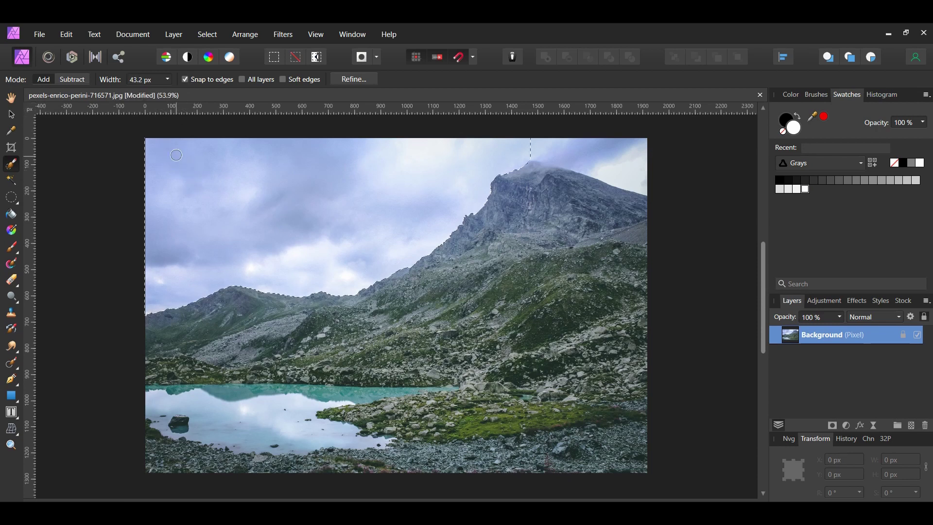
pyautogui.moveTo(532, 152); pyautogui.dragTo(556, 152)
pyautogui.hotkey('ctrl', 'shift', 'i')
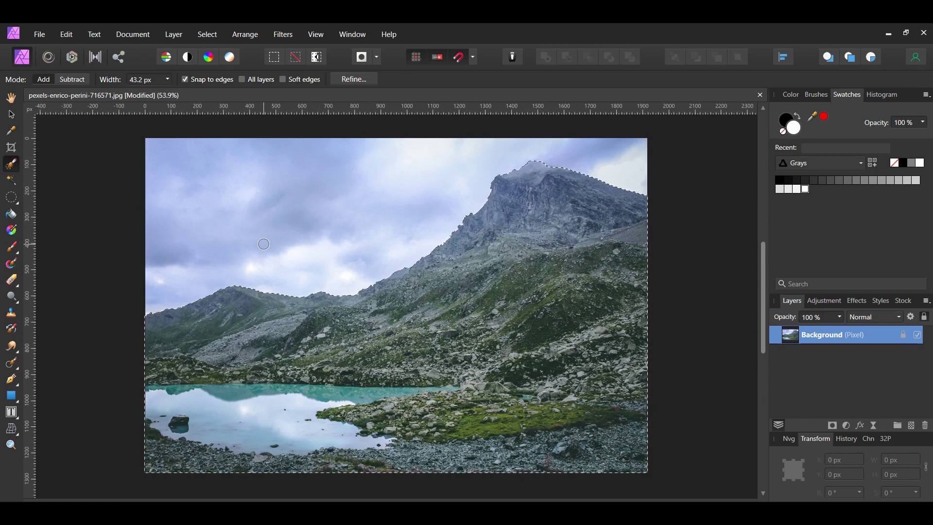
# Refine the selection with Output set to New layer and apply it.
pyautogui.click(208, 35)
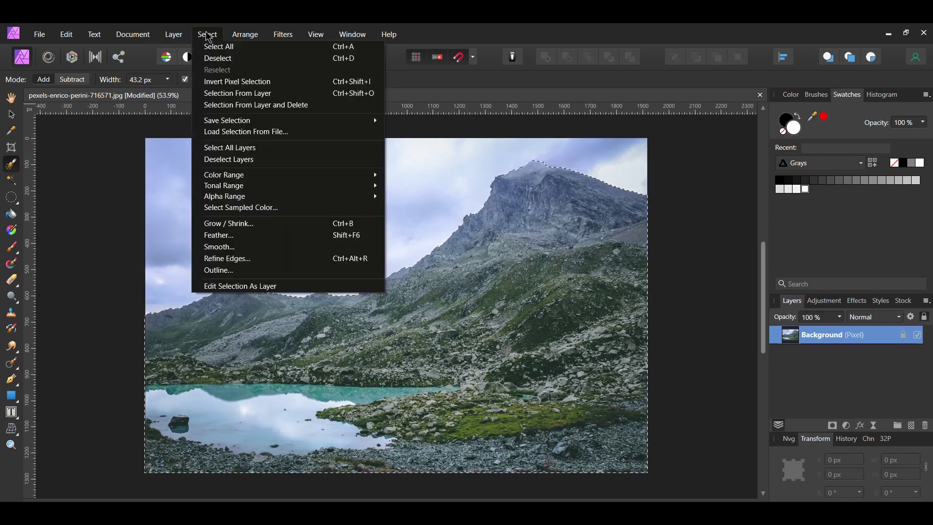
pyautogui.click(214, 83)
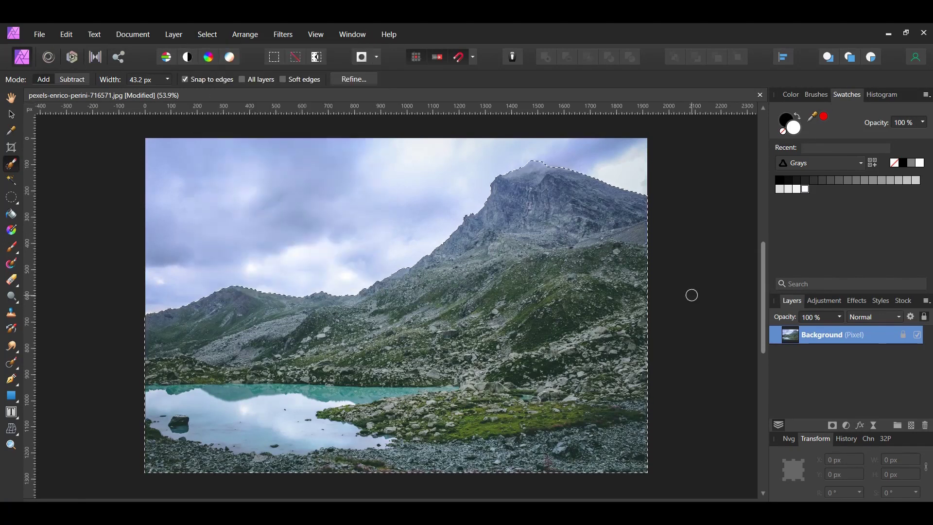
pyautogui.click(354, 79)
pyautogui.click(568, 453)
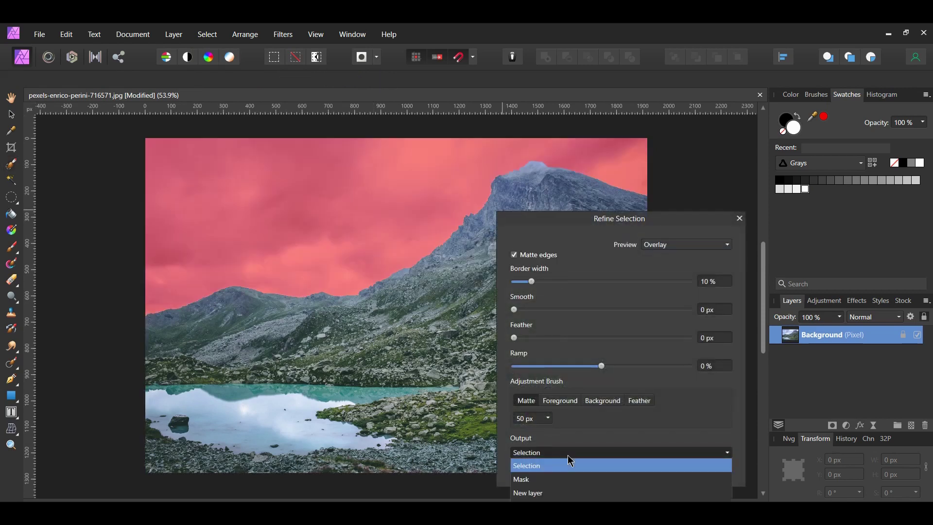
pyautogui.click(548, 492)
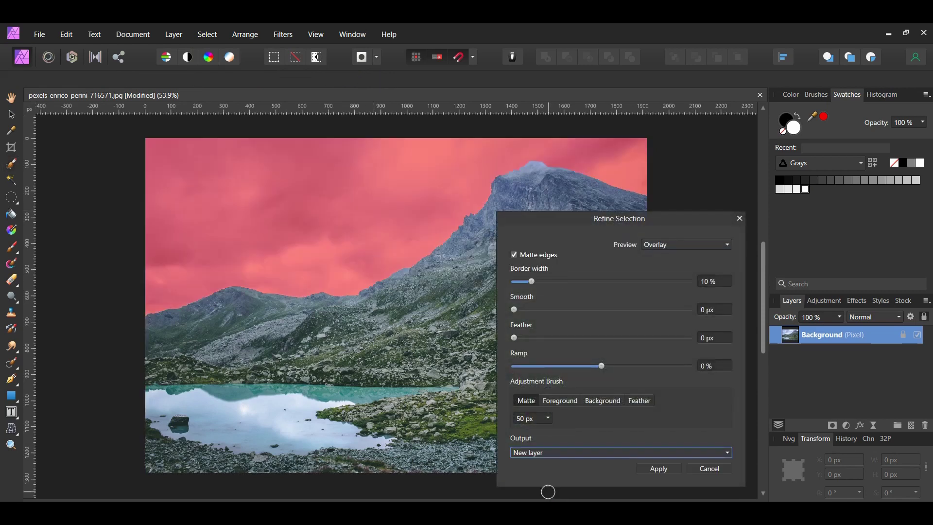
pyautogui.click(659, 468)
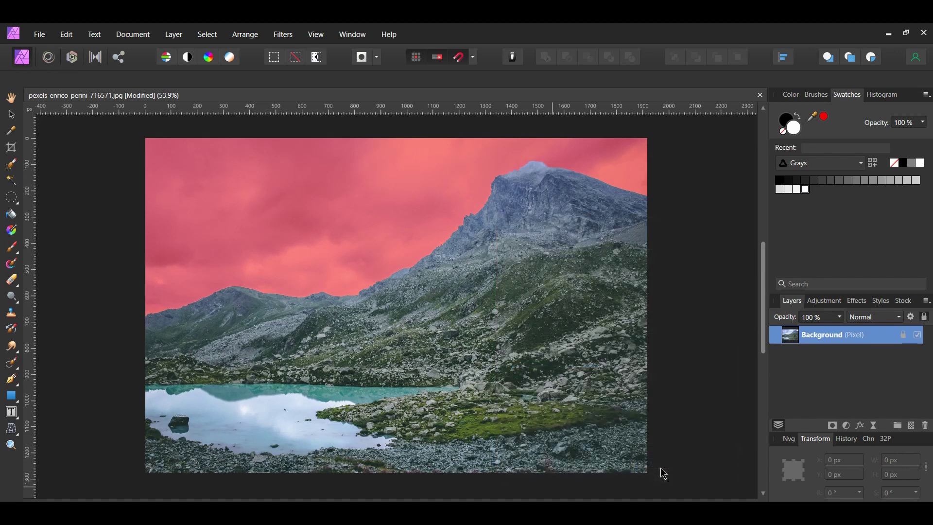
# Choose the stormy clouds photo to open next.
pyautogui.click(39, 34)
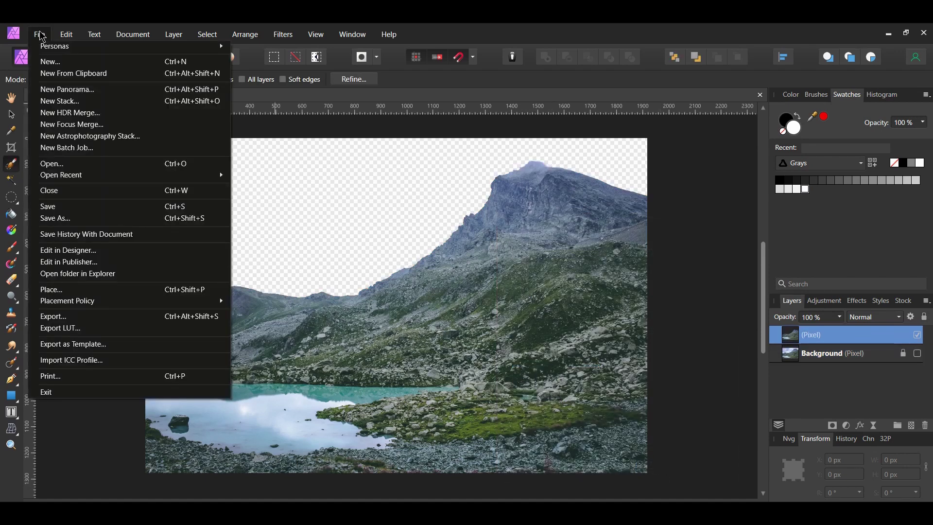
pyautogui.click(60, 165)
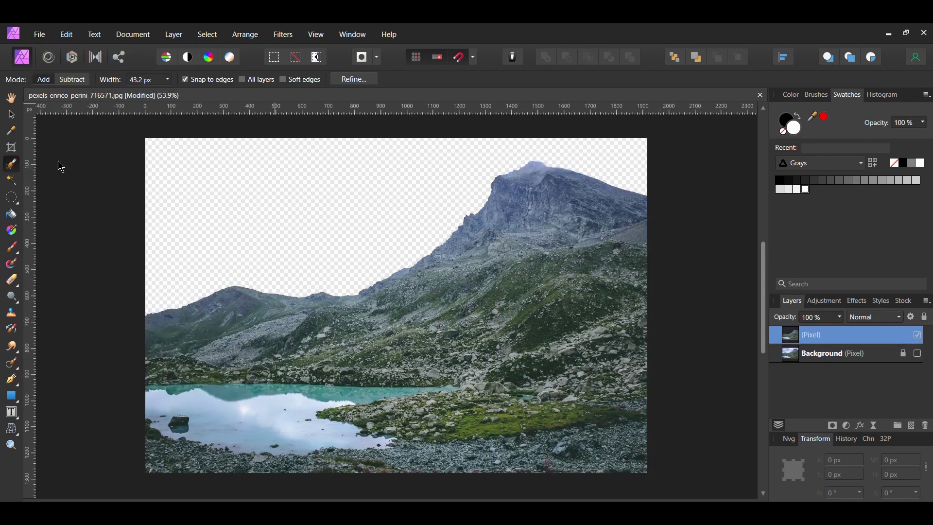
pyautogui.click(559, 347)
# Load the stormy clouds photo and paint a selection over its sky.
pyautogui.click(658, 495)
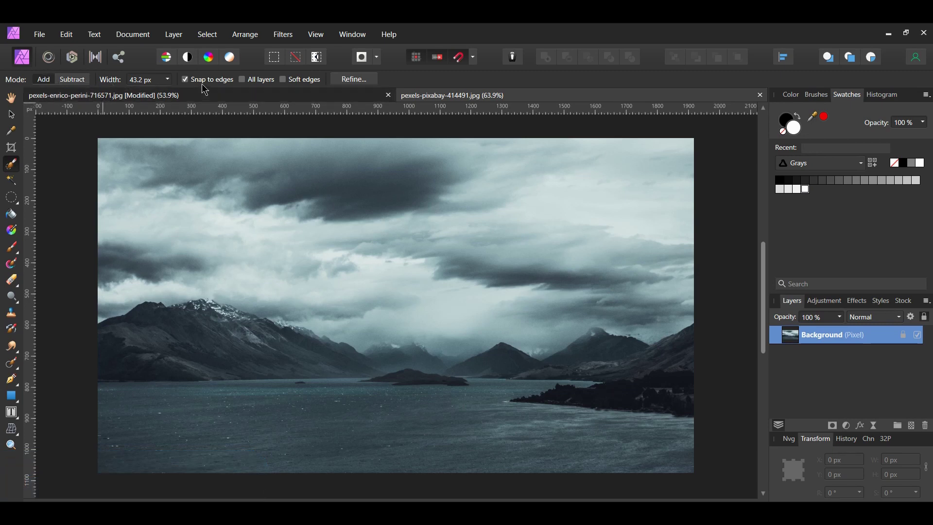
pyautogui.moveTo(146, 158)
pyautogui.mouseDown()
pyautogui.moveTo(172, 160)
pyautogui.moveTo(284, 213)
pyautogui.mouseUp()
pyautogui.scroll(1, 217, 340)
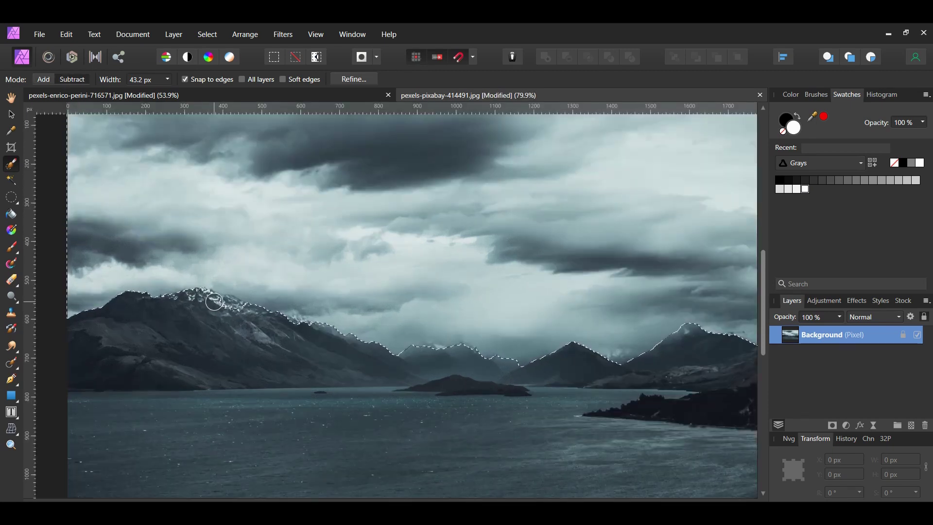
pyautogui.scroll(-1, 723, 451)
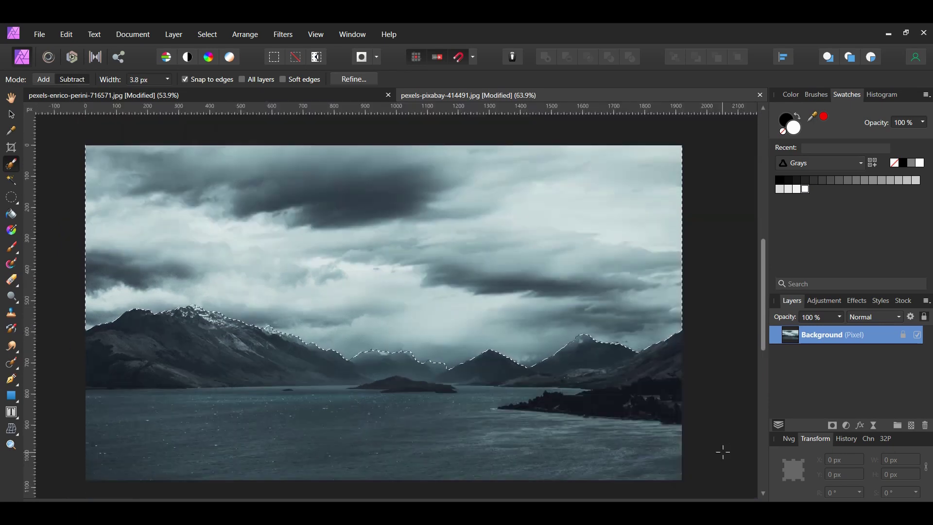
# Refine the sky selection onto a new layer, then return to the mountain lake document.
pyautogui.click(349, 80)
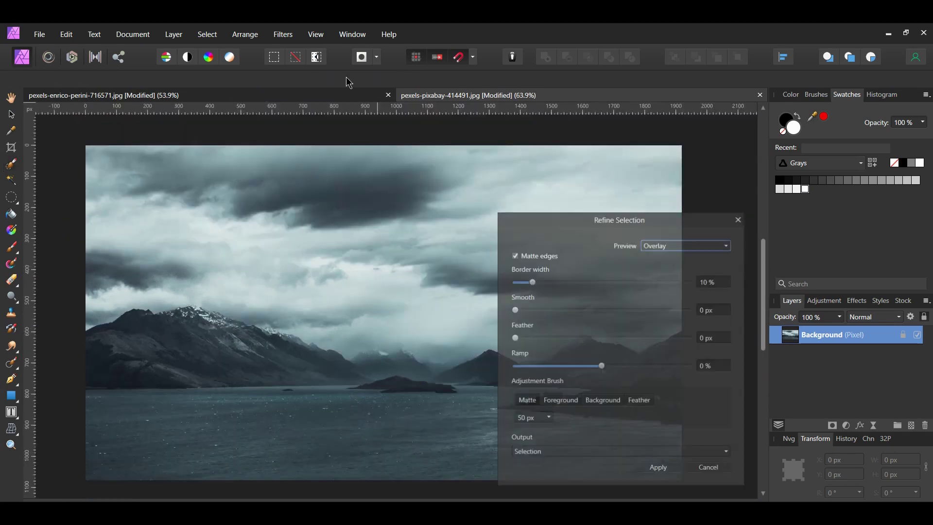
pyautogui.click(558, 453)
pyautogui.click(555, 492)
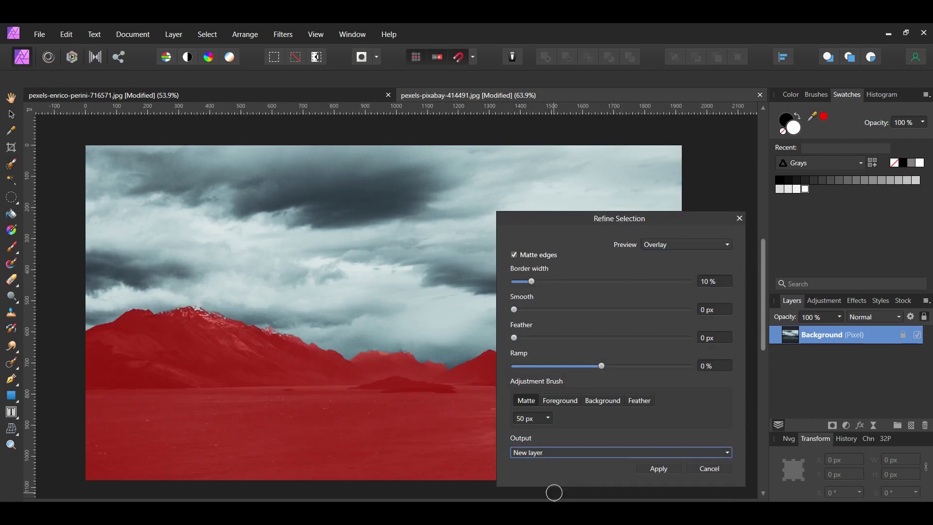
pyautogui.click(658, 469)
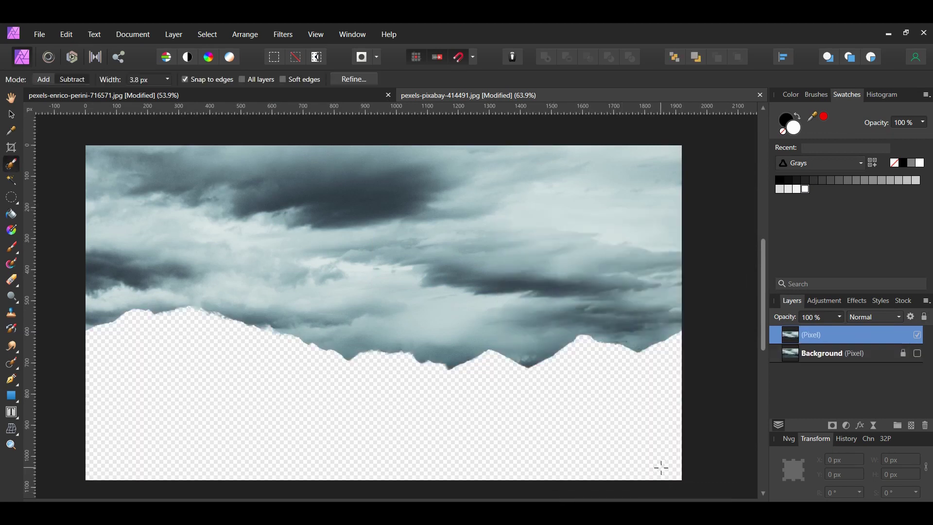
pyautogui.click(311, 94)
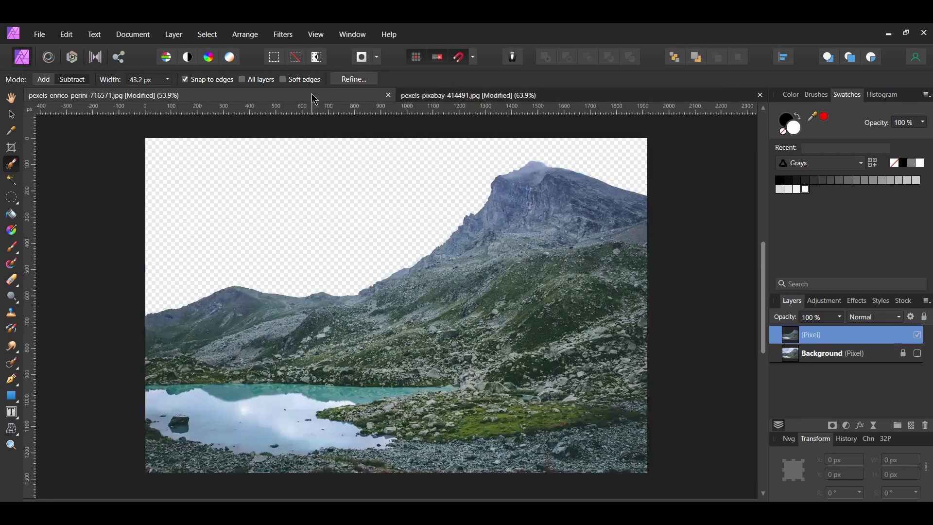
# Paste the clouds beneath the landscape and name the layers Sky and Mountain.
pyautogui.hotkey('ctrl', 'v')
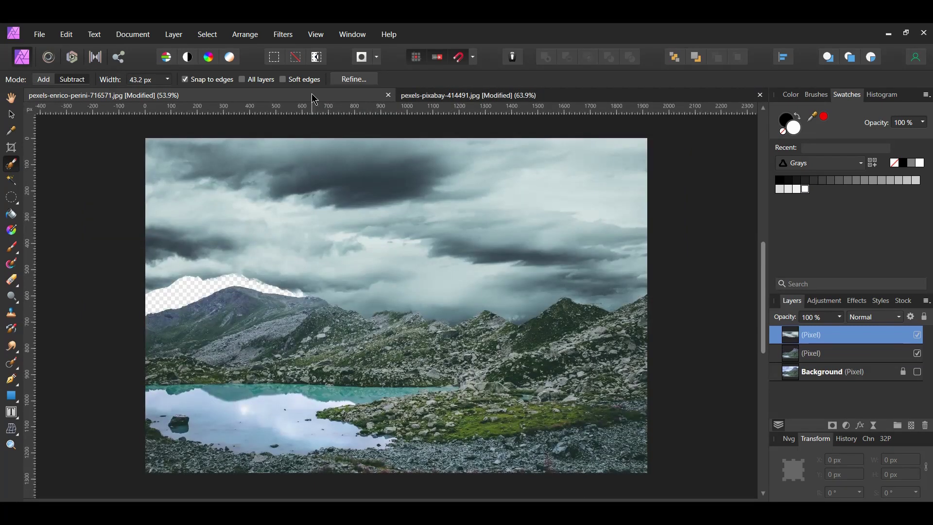
pyautogui.moveTo(774, 343); pyautogui.dragTo(777, 362)
pyautogui.doubleClick(811, 353)
pyautogui.write('Sky')
pyautogui.press('Return')
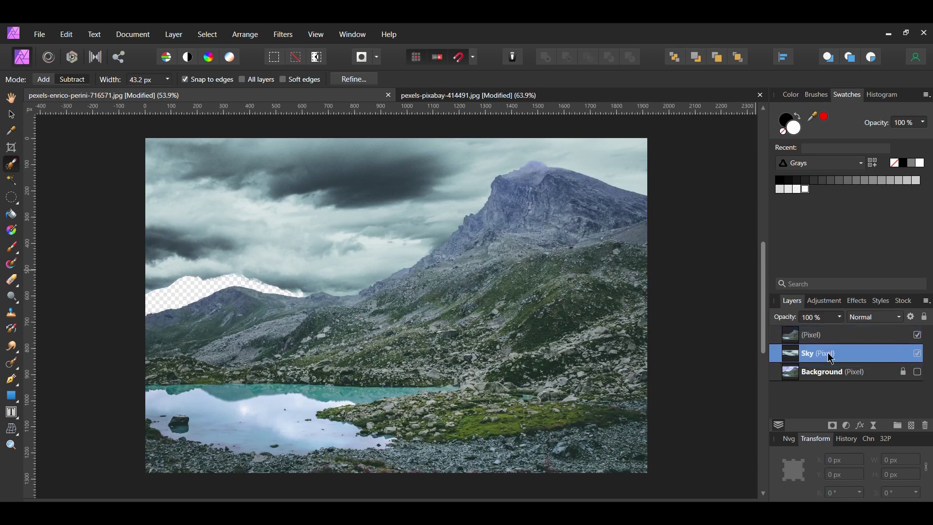
pyautogui.doubleClick(815, 335)
pyautogui.write('Mountain')
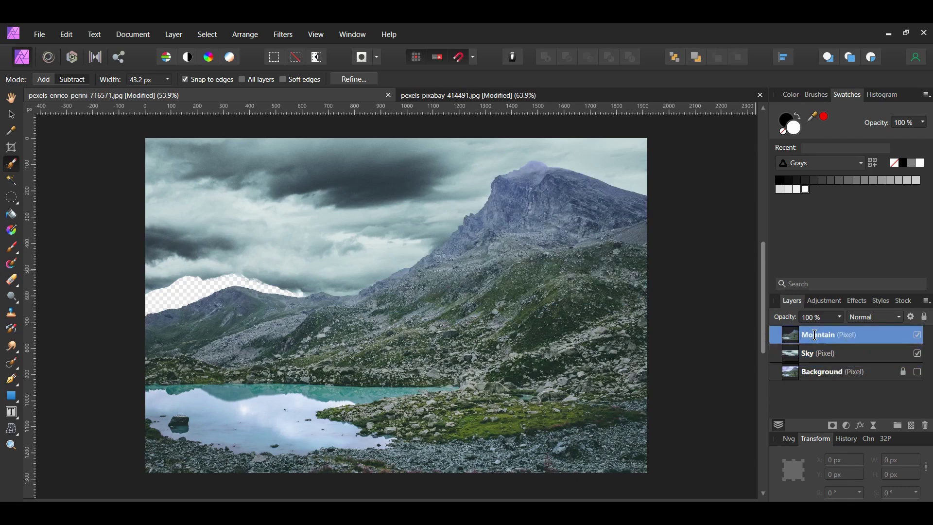
pyautogui.press('Return')
# Delete the Background layer.
pyautogui.click(850, 375)
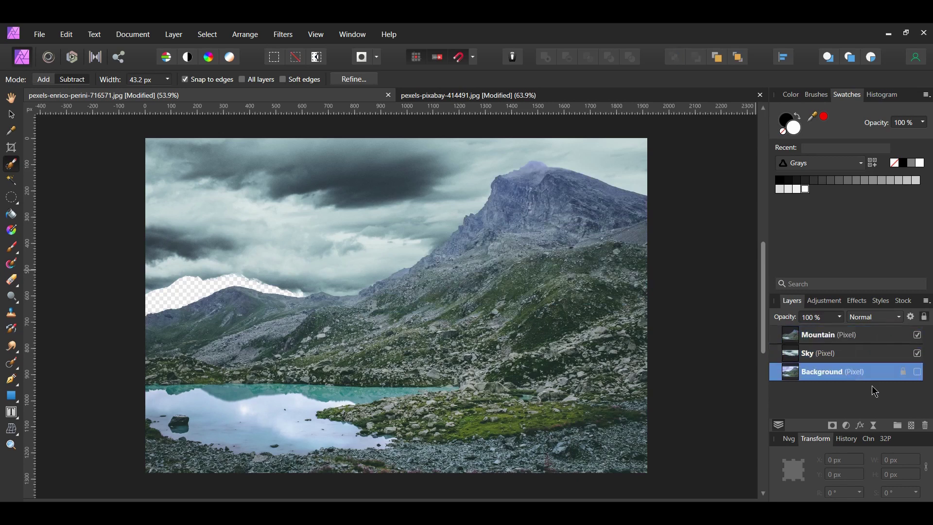
pyautogui.click(925, 426)
pyautogui.scroll(-1, 712, 400)
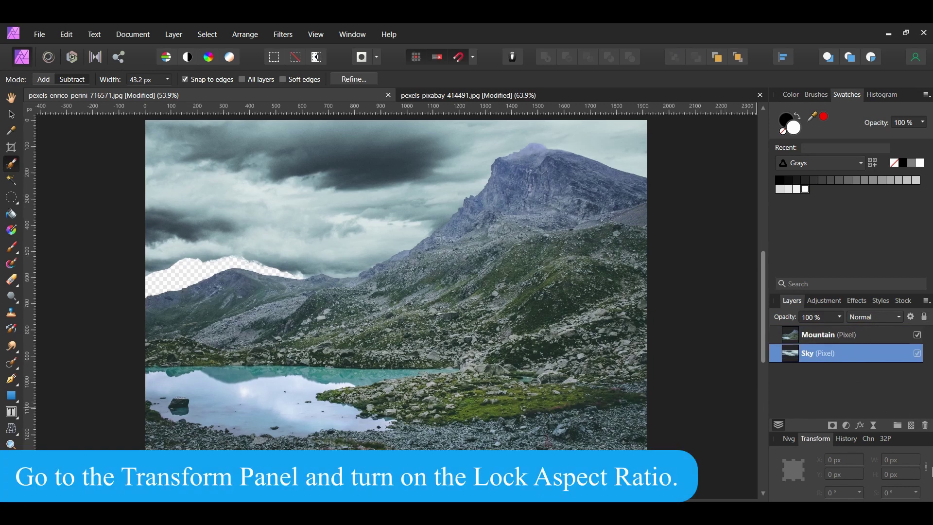
pyautogui.scroll(-1, 704, 401)
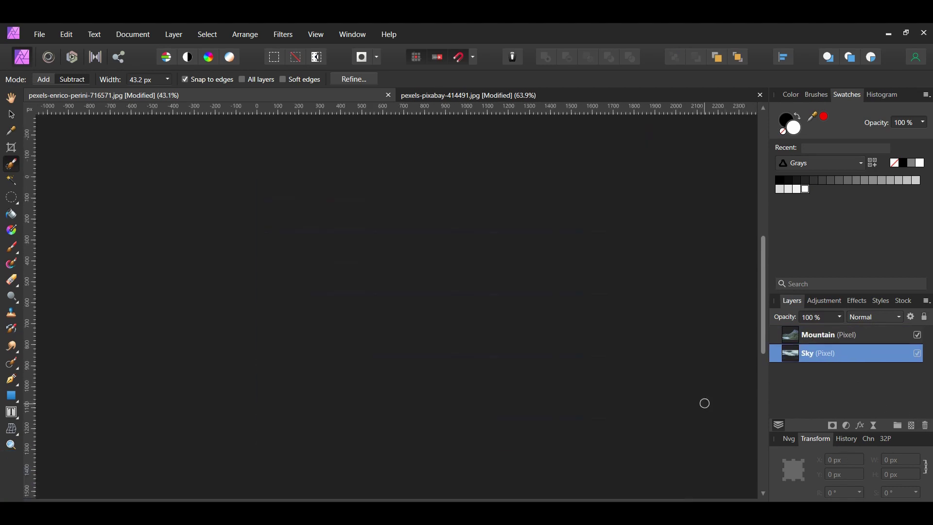
# Shift the sky left and scale it up to fill the frame.
pyautogui.press('v')
pyautogui.moveTo(273, 315)
pyautogui.mouseDown()
pyautogui.moveTo(238, 334)
pyautogui.moveTo(235, 358)
pyautogui.mouseUp()
pyautogui.moveTo(659, 340); pyautogui.dragTo(688, 352)
pyautogui.hotkey('ctrl', 'z')
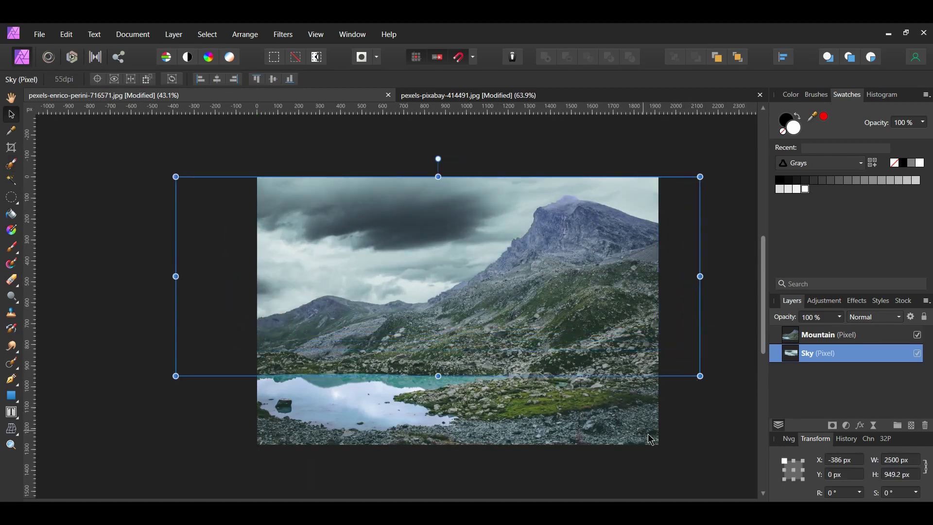
# Add a Curves adjustment and nest it inside the Sky layer.
pyautogui.click(705, 450)
pyautogui.scroll(1, 695, 350)
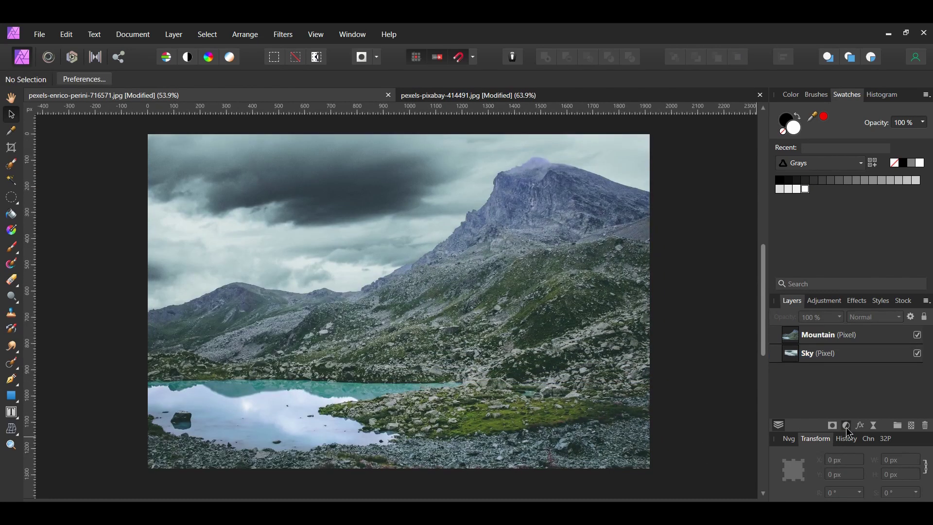
pyautogui.click(846, 425)
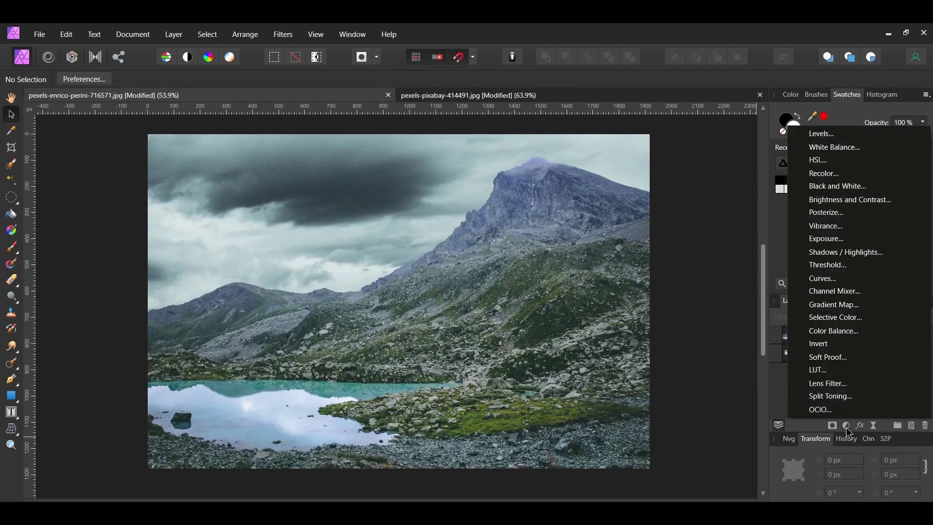
pyautogui.click(834, 278)
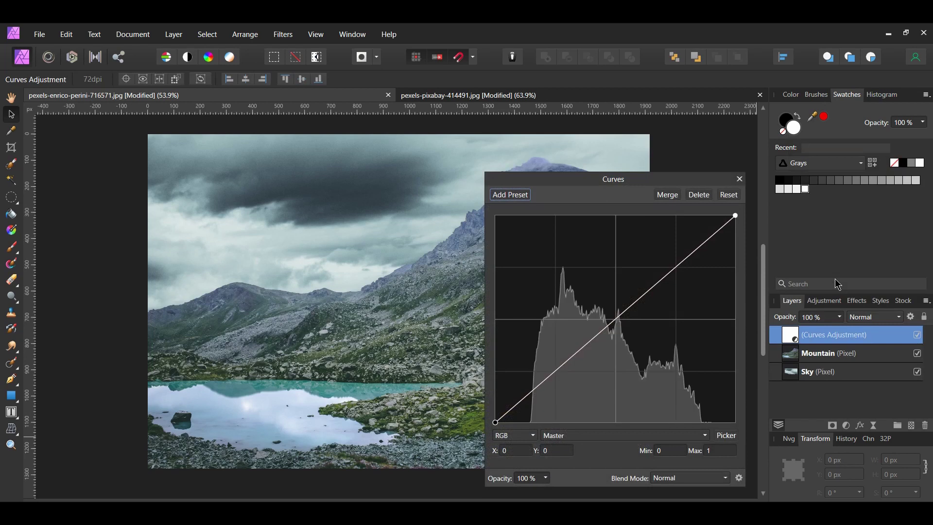
pyautogui.moveTo(816, 335); pyautogui.dragTo(810, 371)
pyautogui.click(775, 354)
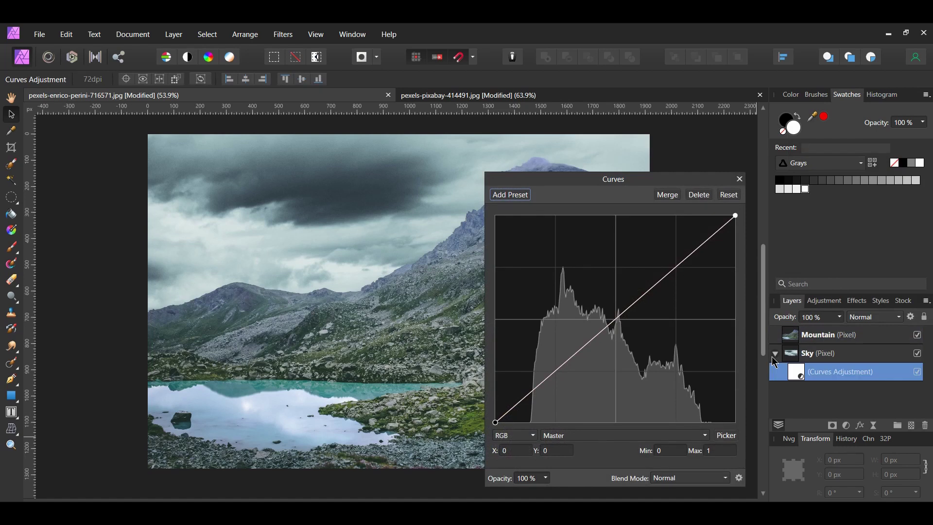
# Darken the sky curve by pulling down its midtones, upper tones and white point.
pyautogui.moveTo(496, 422)
pyautogui.mouseDown()
pyautogui.moveTo(504, 431)
pyautogui.moveTo(502, 422)
pyautogui.mouseUp()
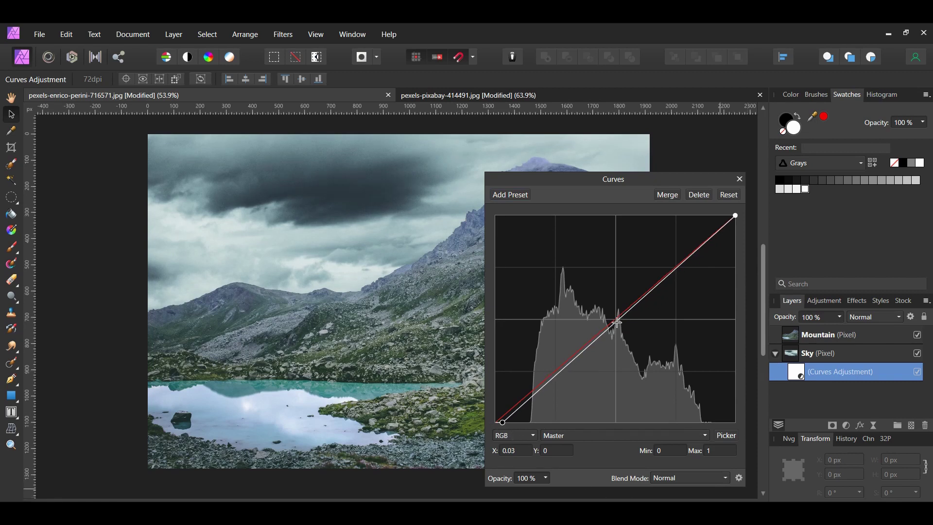
pyautogui.click(616, 322)
pyautogui.moveTo(617, 324); pyautogui.dragTo(615, 326)
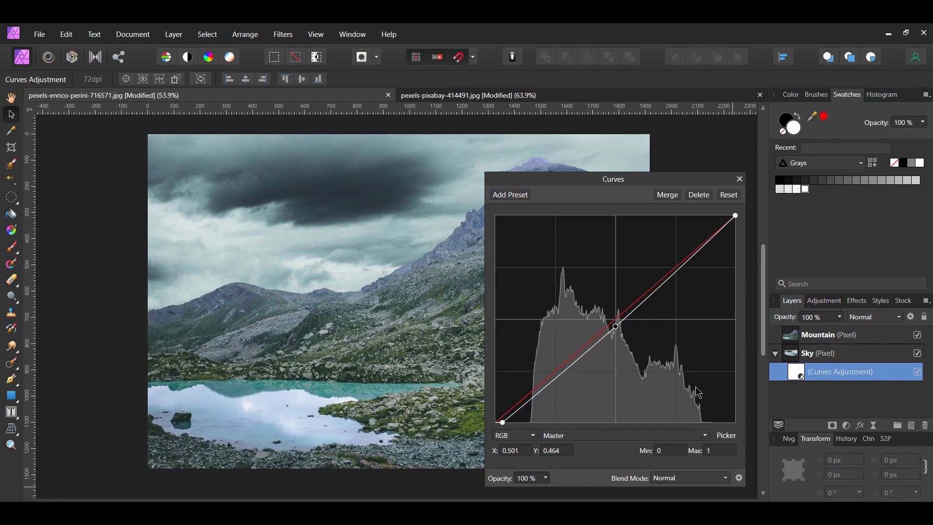
pyautogui.click(664, 283)
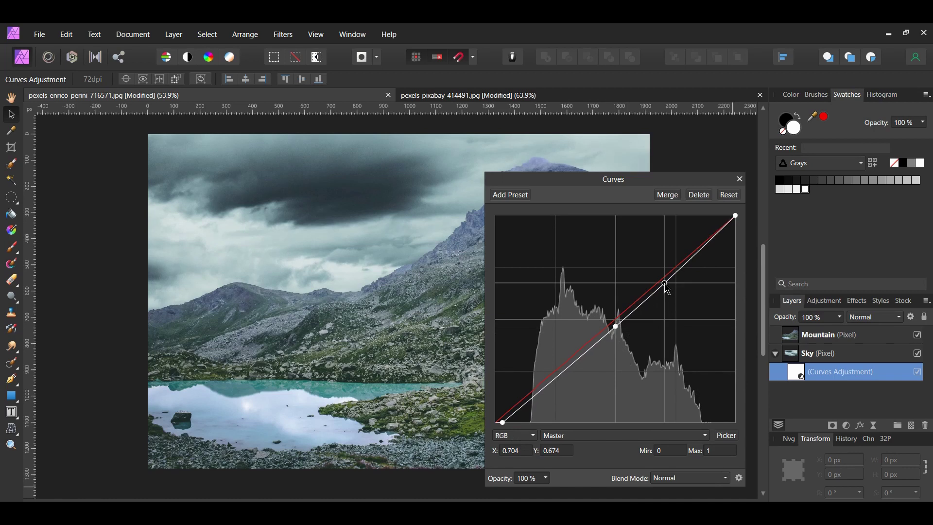
pyautogui.moveTo(665, 284); pyautogui.dragTo(676, 279)
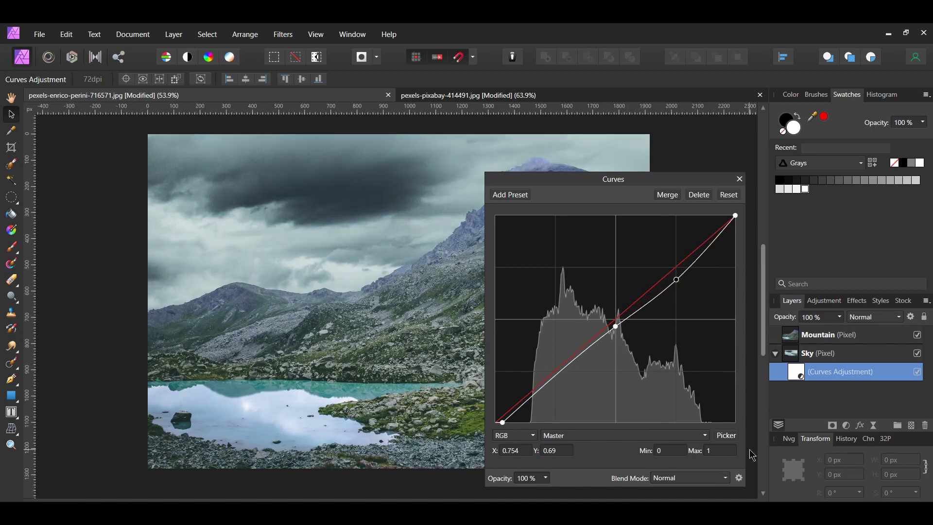
pyautogui.moveTo(734, 214); pyautogui.dragTo(735, 239)
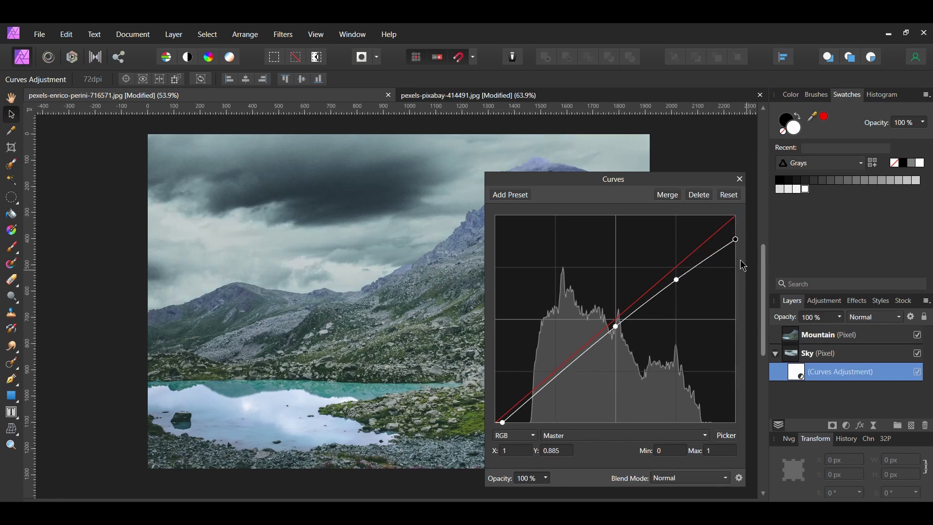
pyautogui.click(738, 180)
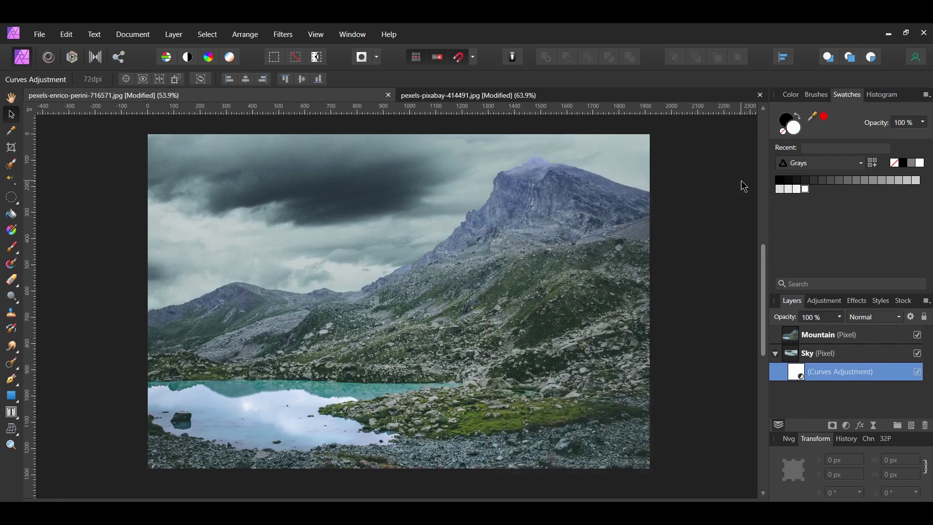
# Toggle the sky curves off and on to compare, then collapse the Sky layer.
pyautogui.click(918, 373)
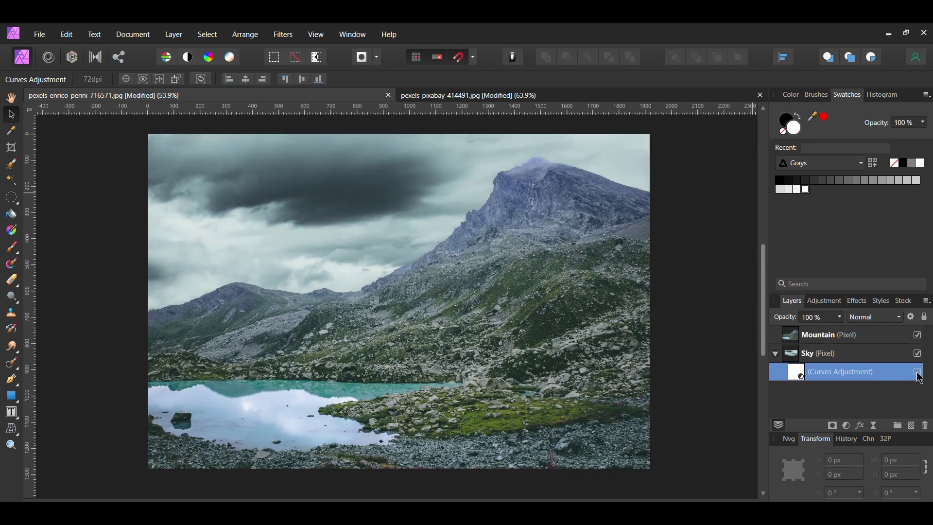
pyautogui.click(917, 372)
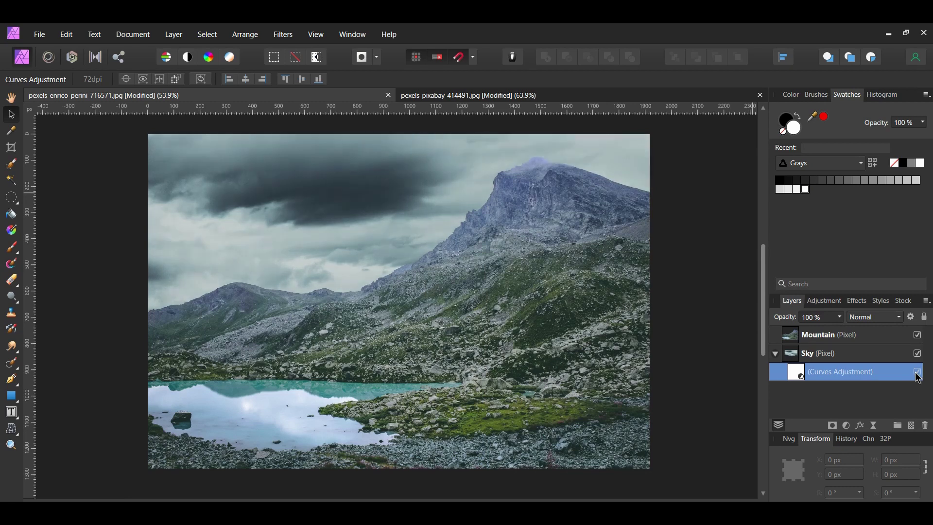
pyautogui.click(776, 355)
pyautogui.click(742, 371)
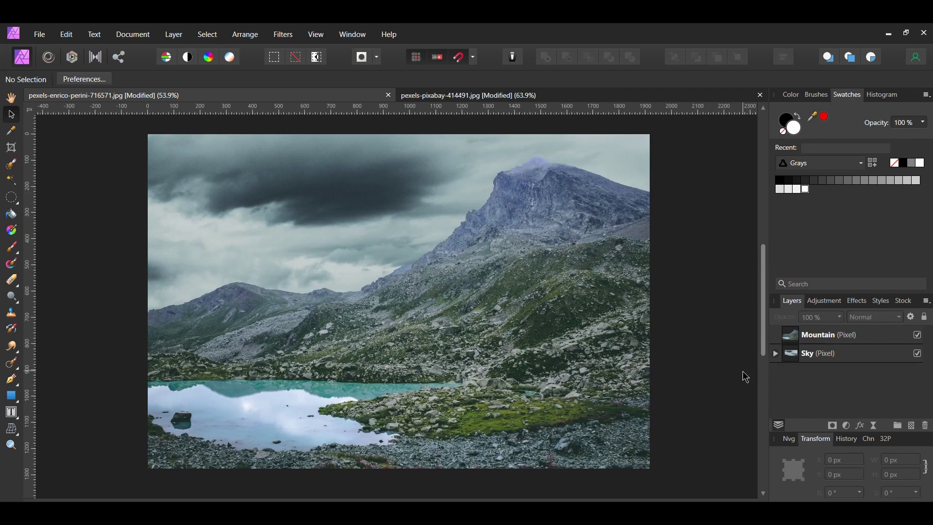
# Nest a new Curves in Mountain, darkening midtones and moving the white point left.
pyautogui.click(847, 426)
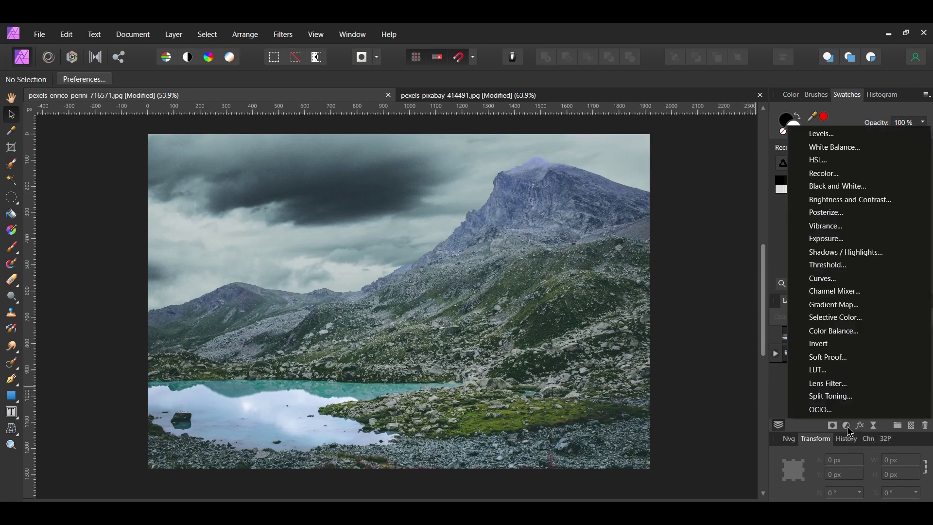
pyautogui.click(852, 278)
pyautogui.moveTo(831, 335); pyautogui.dragTo(806, 355)
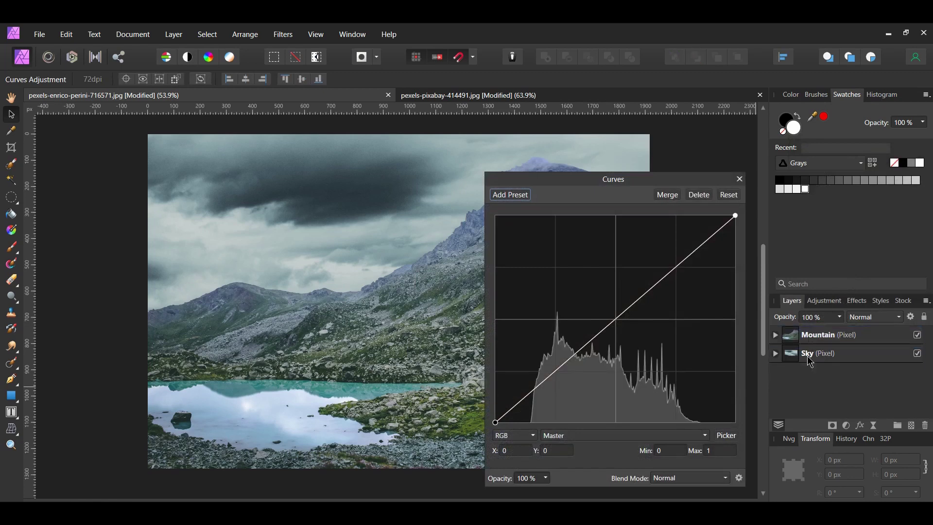
pyautogui.moveTo(659, 391); pyautogui.dragTo(664, 392)
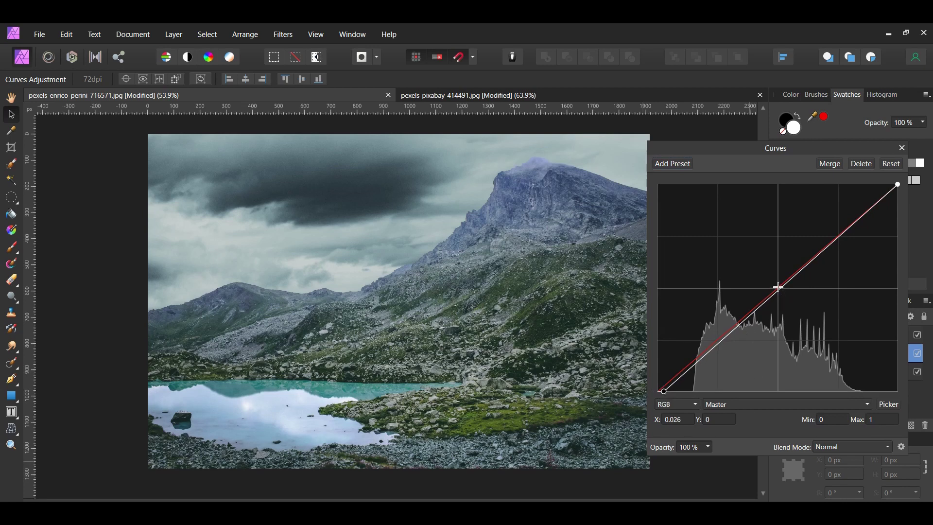
pyautogui.click(779, 290)
pyautogui.moveTo(781, 297); pyautogui.dragTo(779, 297)
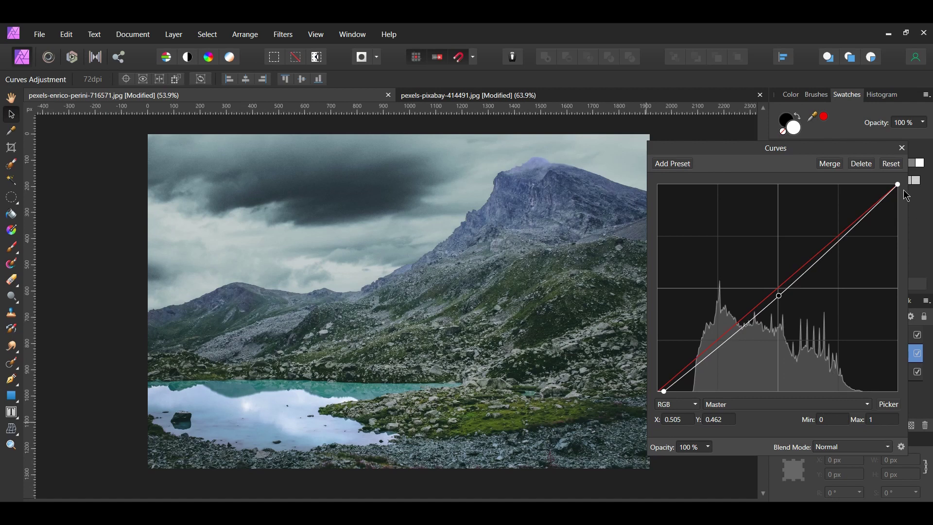
pyautogui.moveTo(897, 185); pyautogui.dragTo(863, 184)
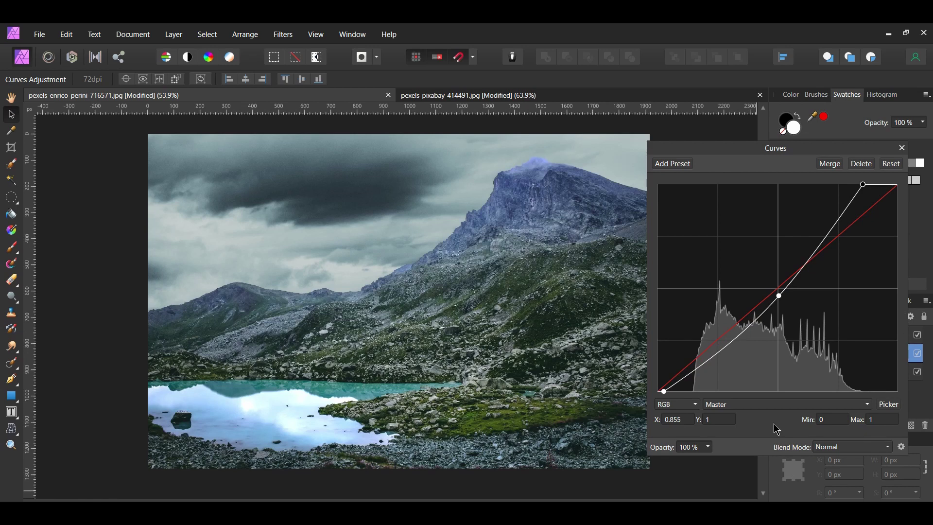
# Lower the Blue channel curve's midtones and top to reduce the blue cast.
pyautogui.click(758, 408)
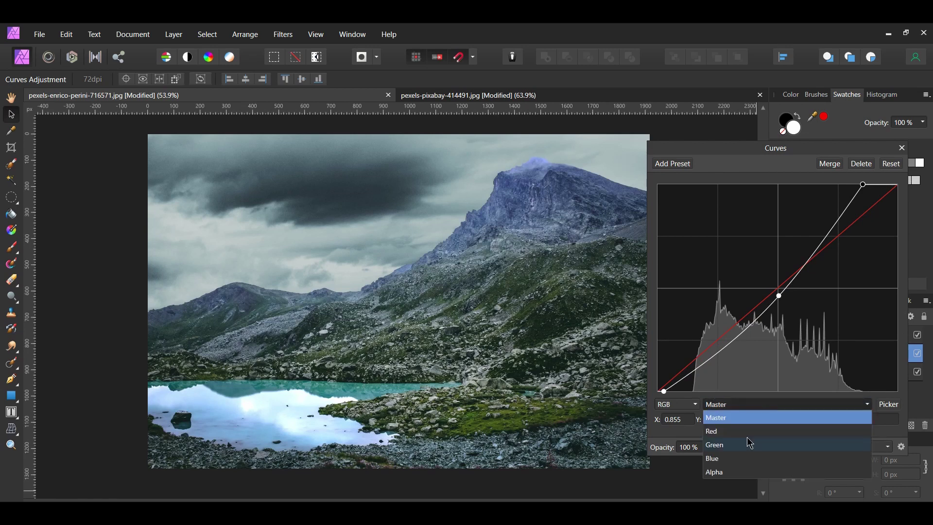
pyautogui.click(740, 467)
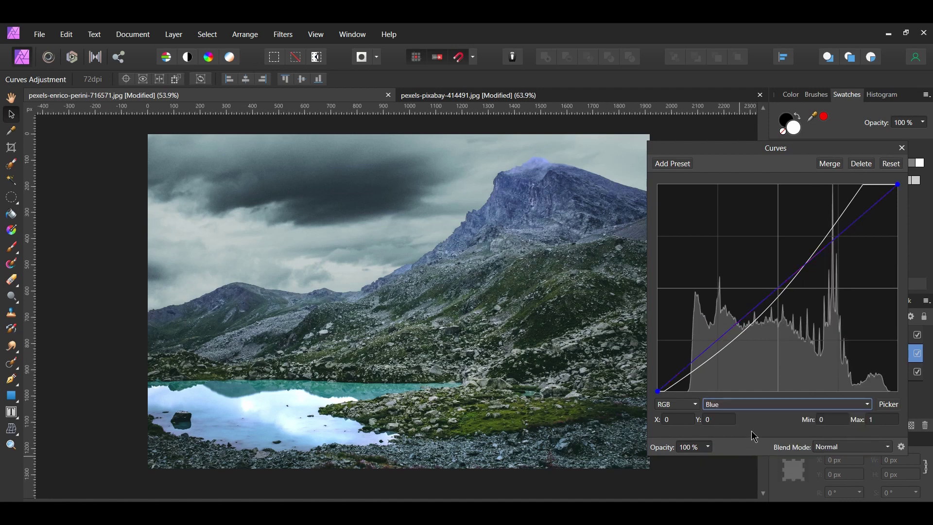
pyautogui.click(779, 286)
pyautogui.moveTo(779, 287)
pyautogui.mouseDown()
pyautogui.moveTo(778, 301)
pyautogui.moveTo(784, 292)
pyautogui.mouseUp()
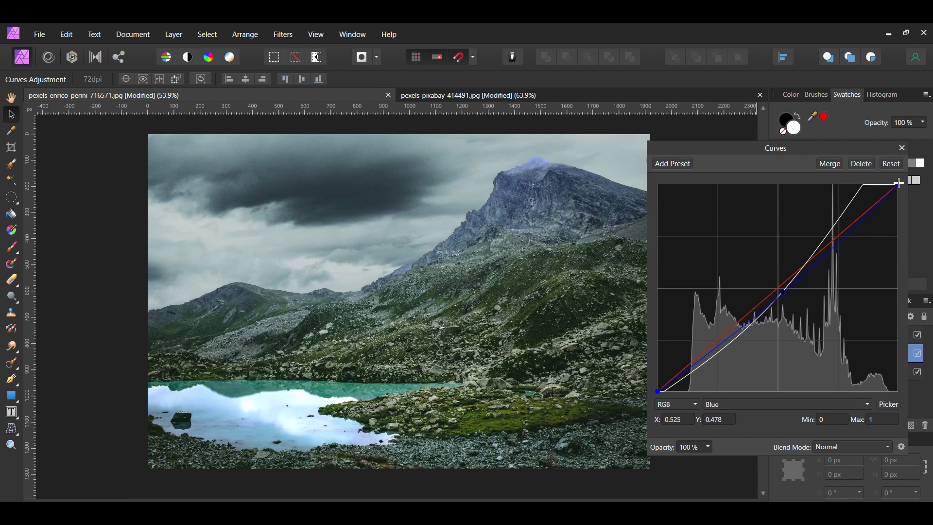
pyautogui.moveTo(898, 184); pyautogui.dragTo(899, 196)
pyautogui.click(902, 147)
# Compare the mountain curves on and off, deselect, and collapse the Mountain layer.
pyautogui.click(917, 354)
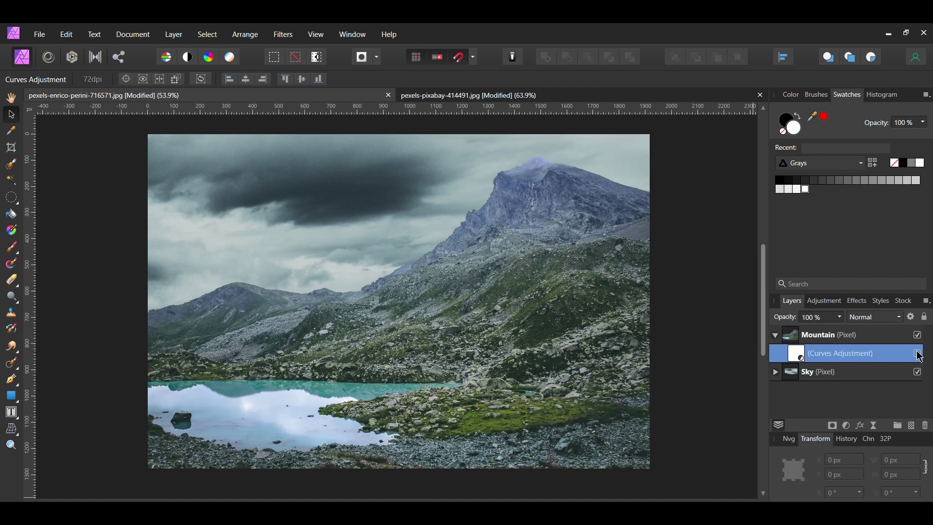
pyautogui.click(918, 354)
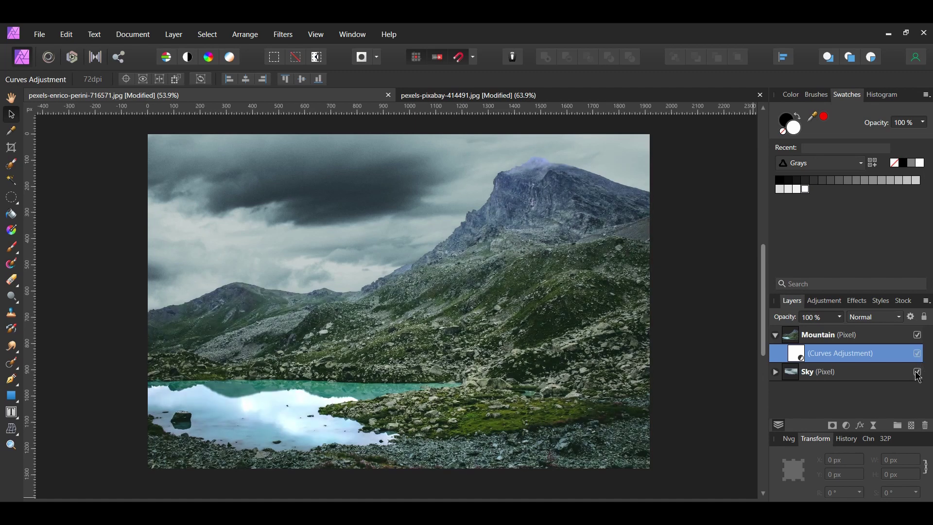
pyautogui.hotkey('ctrl', 'alt', 'd')
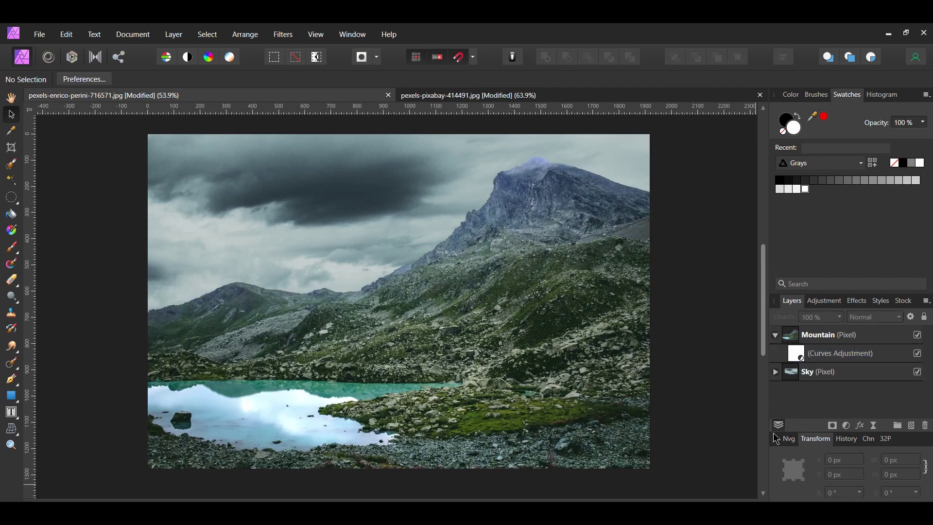
pyautogui.click(774, 335)
# Paint a selection over the lake water with an enlarged Selection Brush.
pyautogui.press('w')
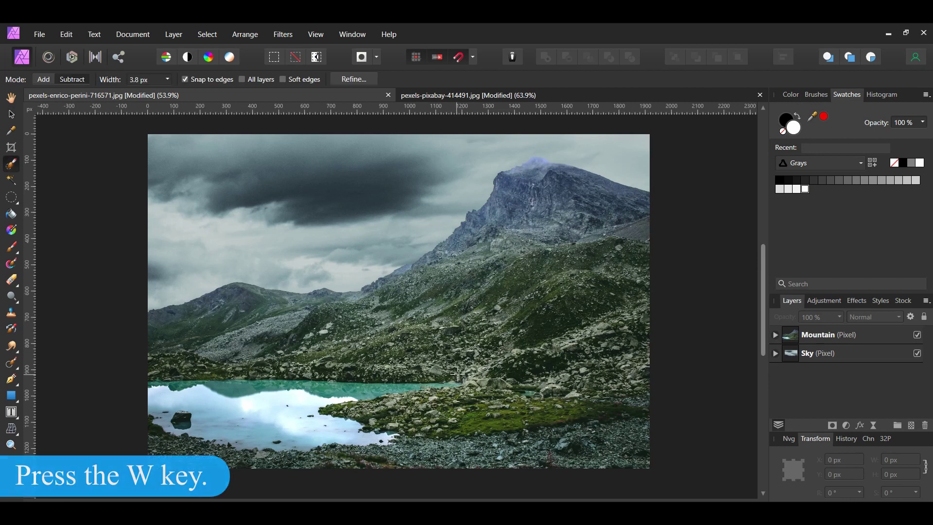
pyautogui.press(']')
pyautogui.press(']')
pyautogui.press(']')
pyautogui.press(']')
pyautogui.press(']')
pyautogui.press(']')
pyautogui.press(']')
pyautogui.scroll(1, 212, 355)
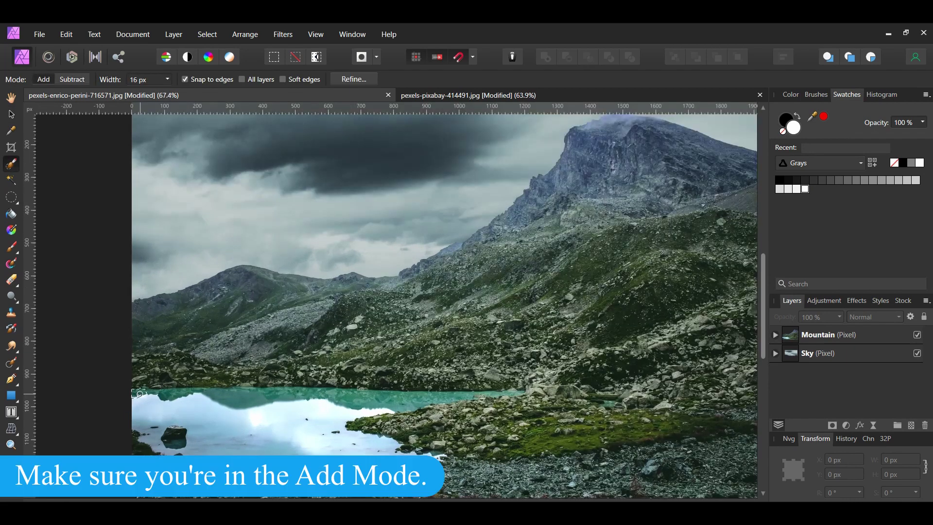
pyautogui.moveTo(145, 393); pyautogui.dragTo(183, 396)
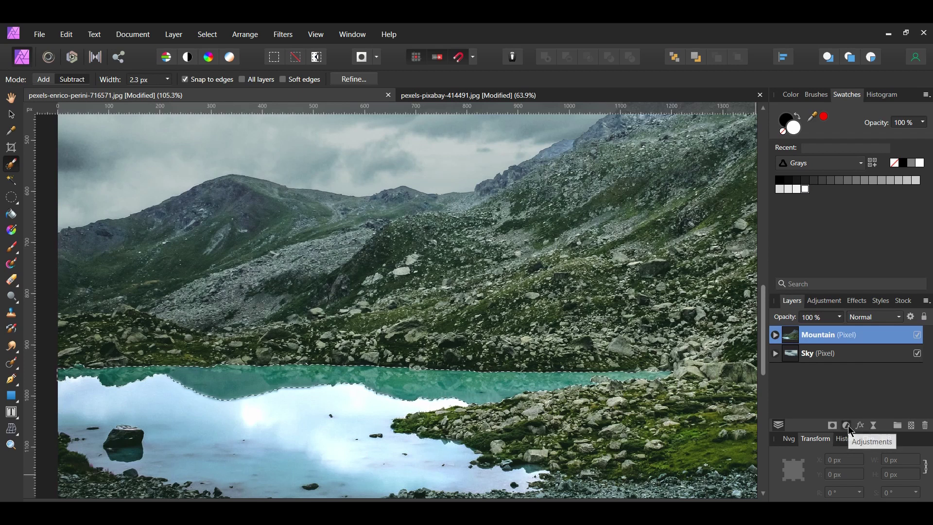
pyautogui.click(847, 426)
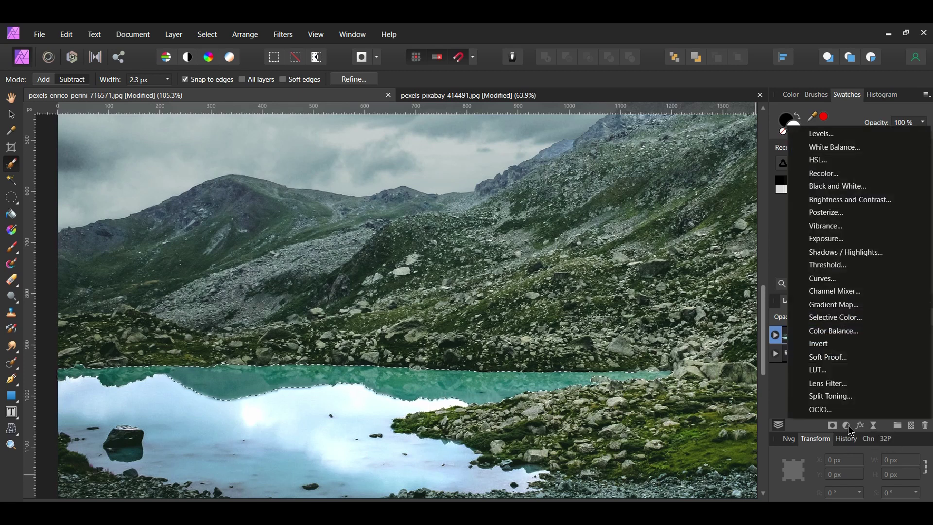
# Add a Curves adjustment lowering the Green channel midtones to make the lake bluer.
pyautogui.click(870, 278)
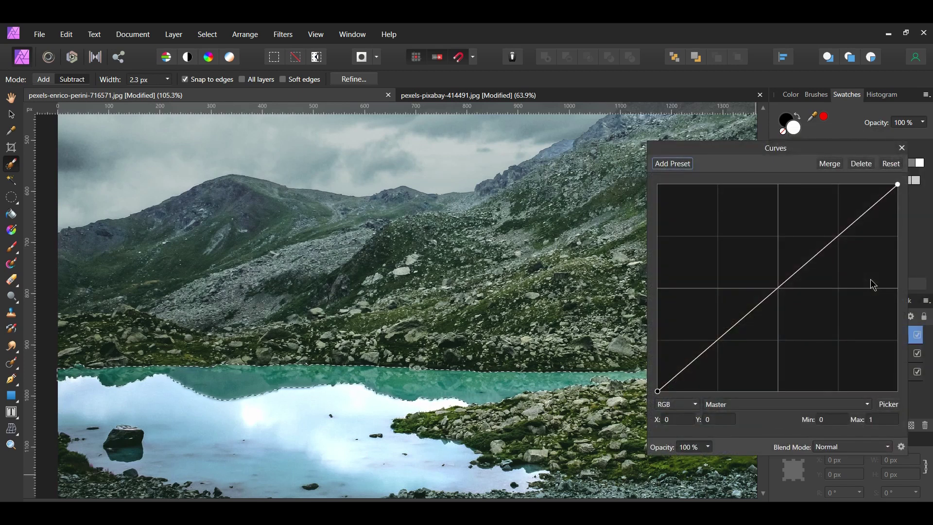
pyautogui.click(753, 404)
pyautogui.click(726, 446)
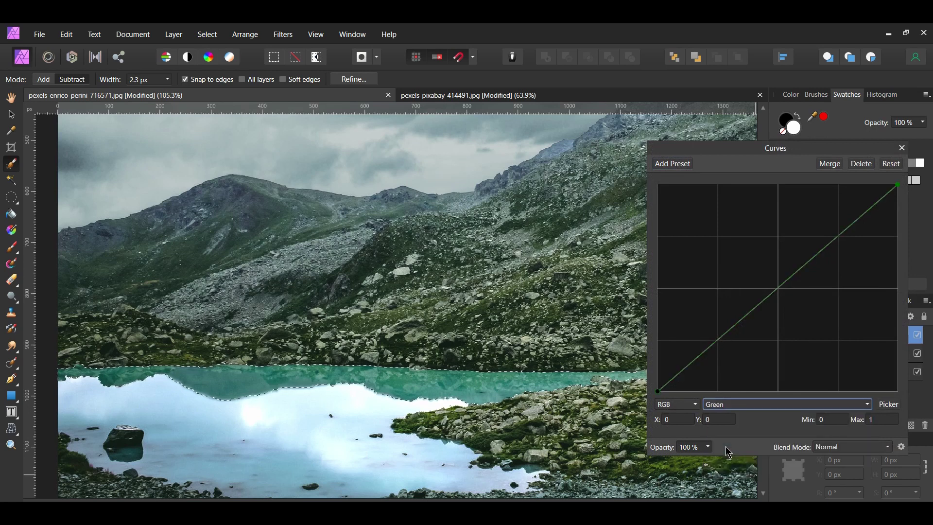
pyautogui.moveTo(778, 288); pyautogui.dragTo(788, 297)
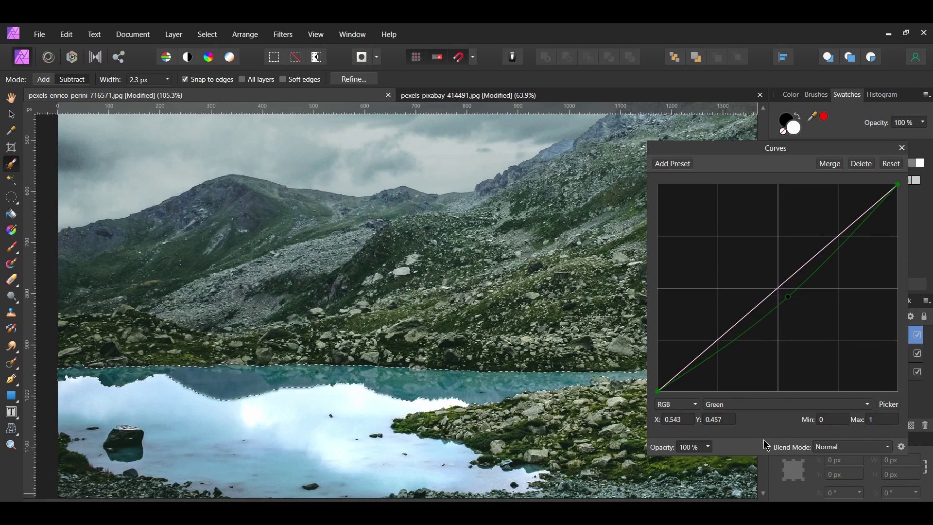
pyautogui.click(903, 149)
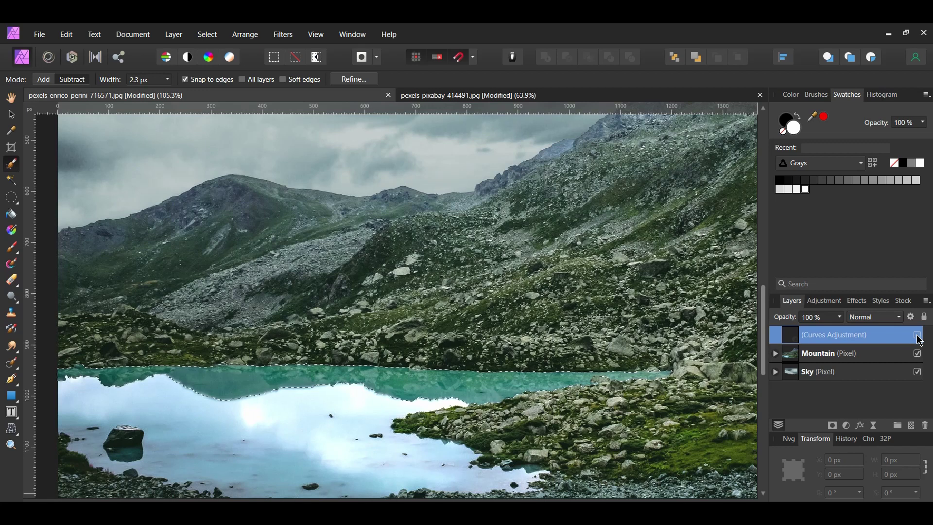
# Compare the lake change, deselect, and name the adjustment layer Water 1.
pyautogui.click(918, 337)
pyautogui.click(917, 337)
pyautogui.click(918, 337)
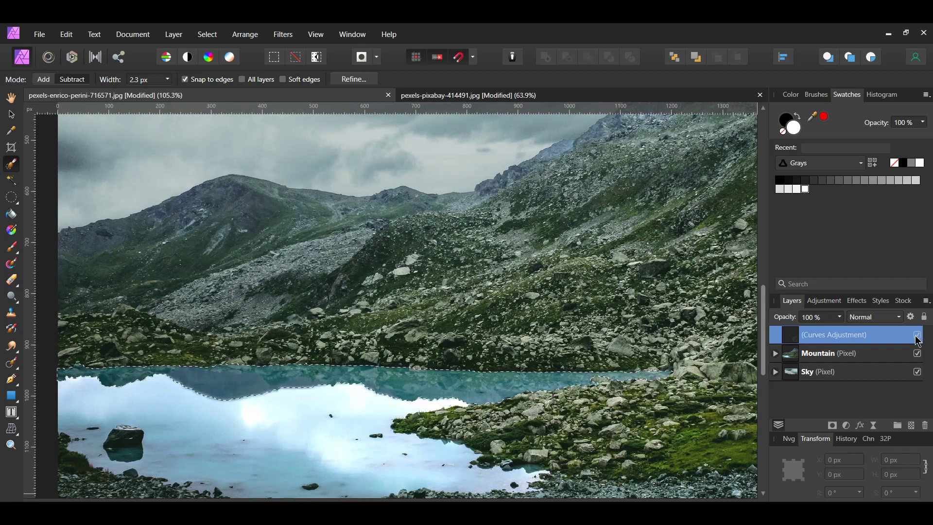
pyautogui.hotkey('ctrl', 'd')
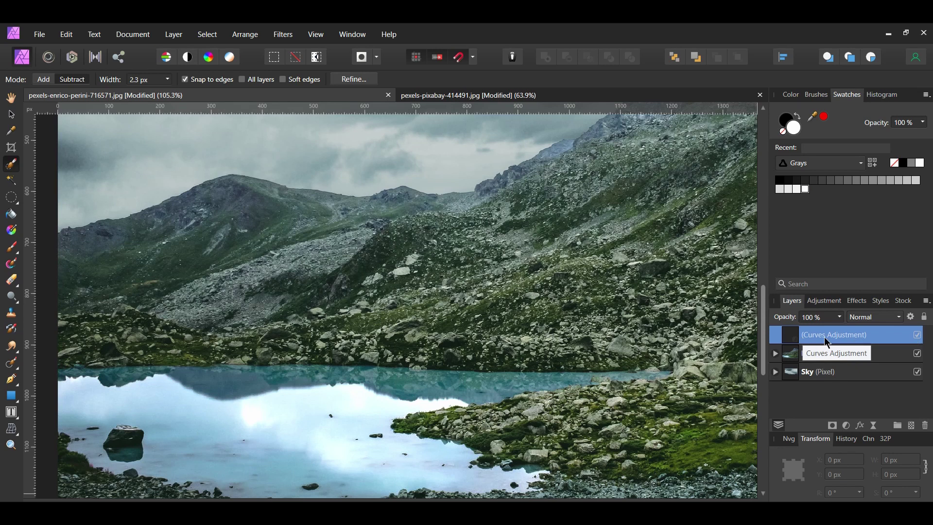
pyautogui.doubleClick(827, 340)
pyautogui.write('Water 1')
pyautogui.press('Return')
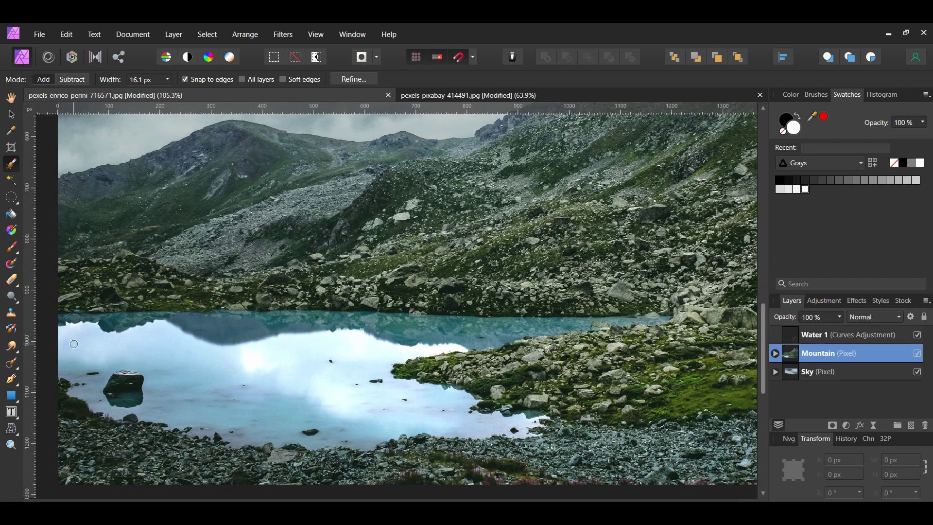
# Extend the lake selection and add a Curves darkening its midtones and white point.
pyautogui.moveTo(149, 413)
pyautogui.mouseDown()
pyautogui.moveTo(191, 439)
pyautogui.moveTo(291, 449)
pyautogui.moveTo(386, 429)
pyautogui.mouseUp()
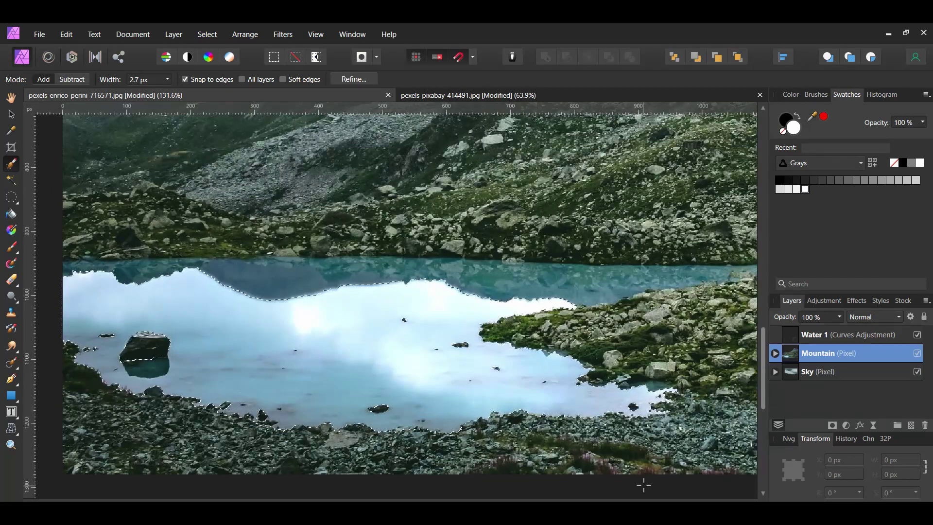
pyautogui.click(847, 428)
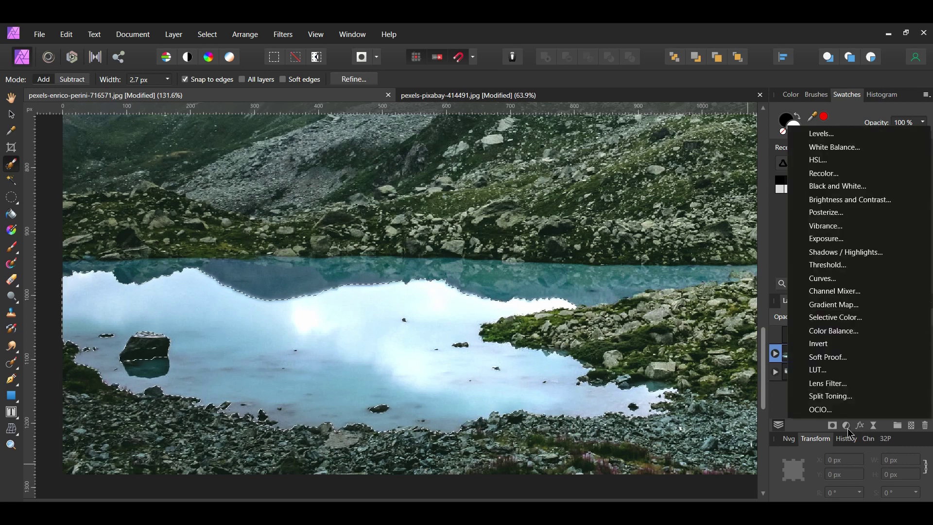
pyautogui.click(885, 281)
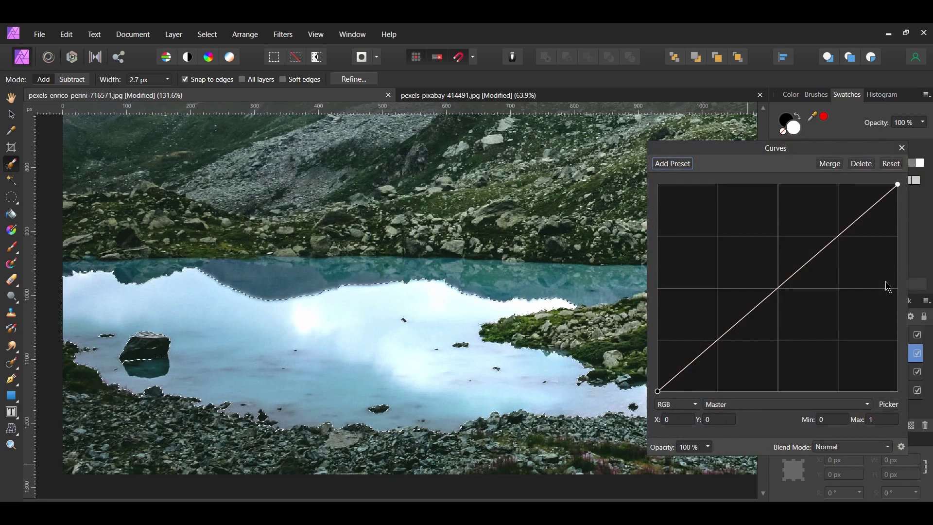
pyautogui.moveTo(658, 392); pyautogui.dragTo(673, 393)
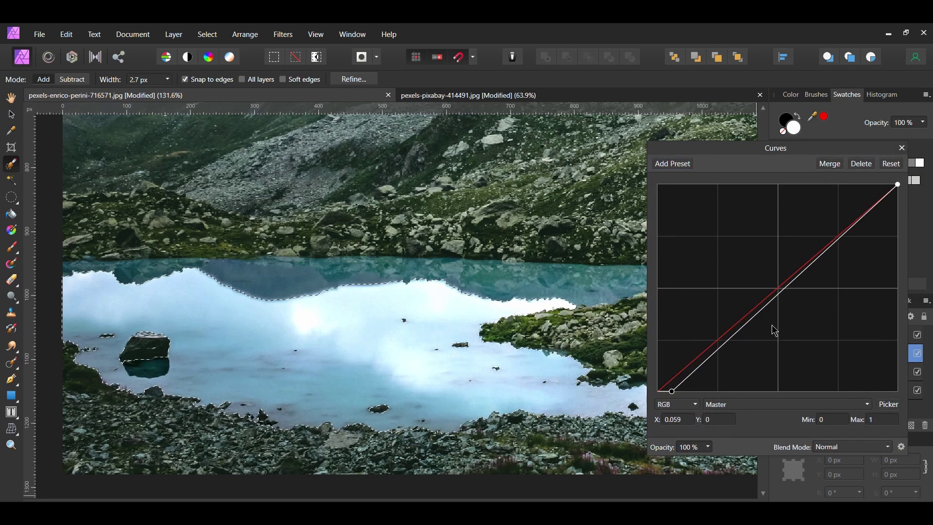
pyautogui.click(778, 294)
pyautogui.moveTo(779, 294); pyautogui.dragTo(778, 301)
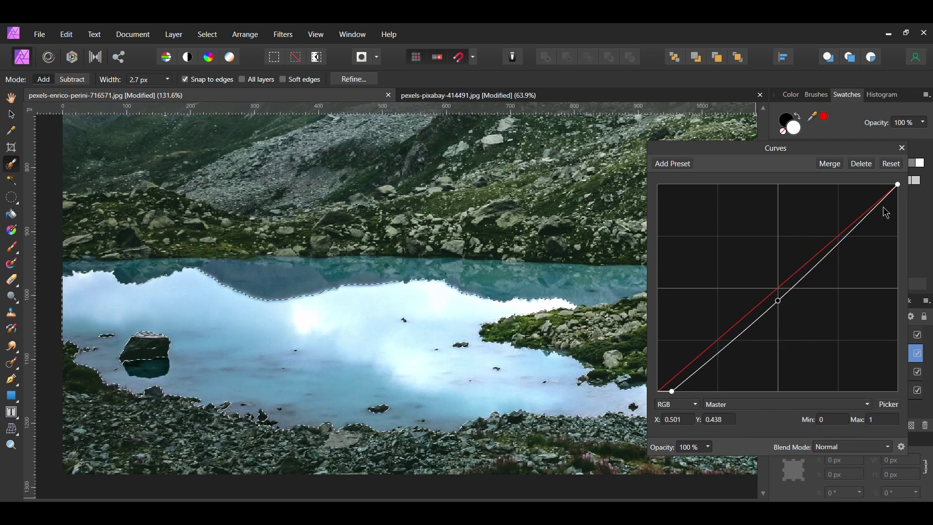
pyautogui.moveTo(897, 184); pyautogui.dragTo(899, 212)
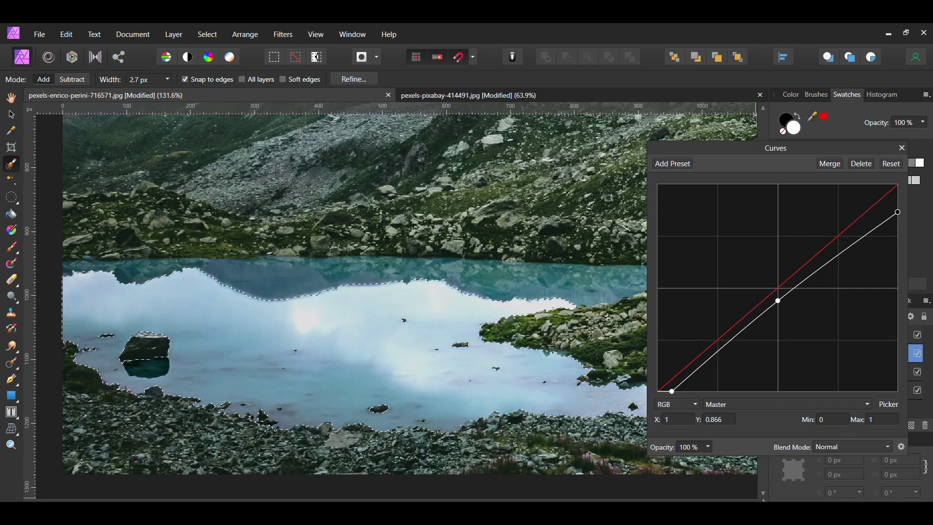
# Lower the top of the Blue channel curve to reduce blue in the lake.
pyautogui.click(756, 405)
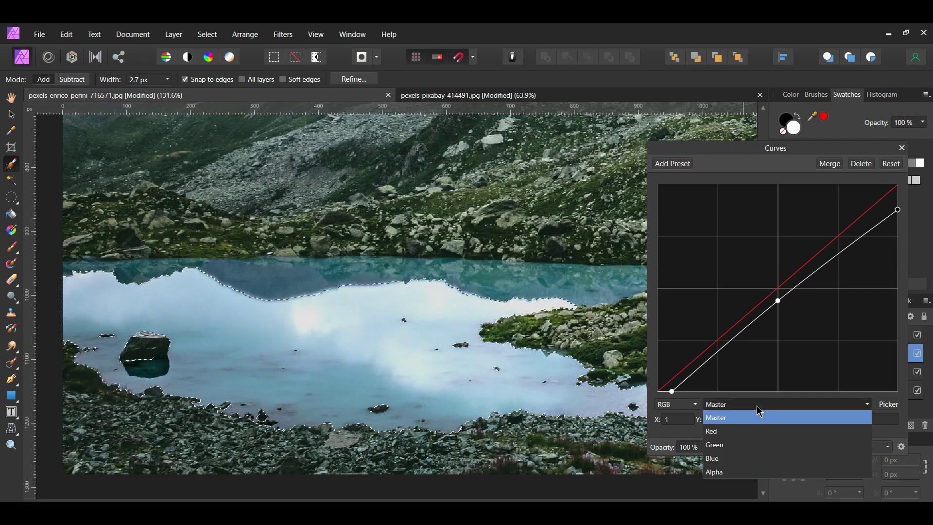
pyautogui.click(723, 464)
pyautogui.moveTo(899, 185); pyautogui.dragTo(900, 209)
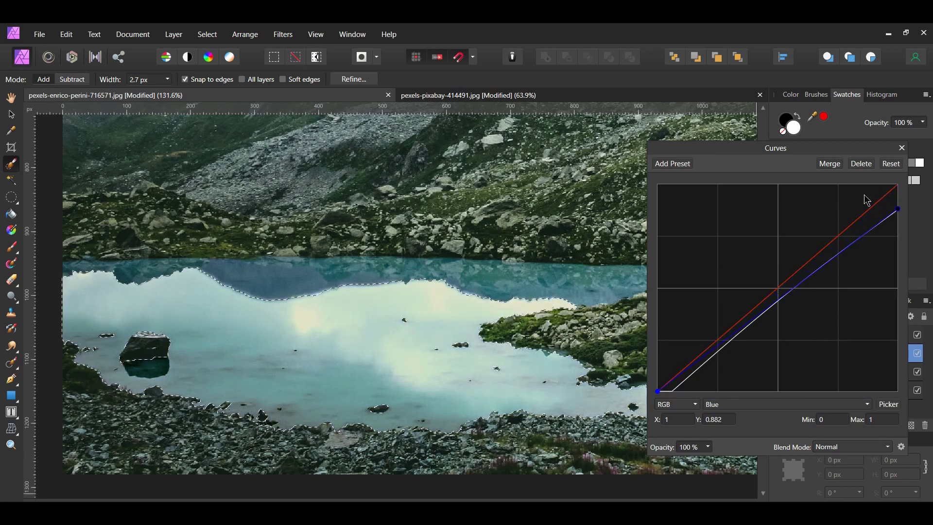
pyautogui.click(901, 148)
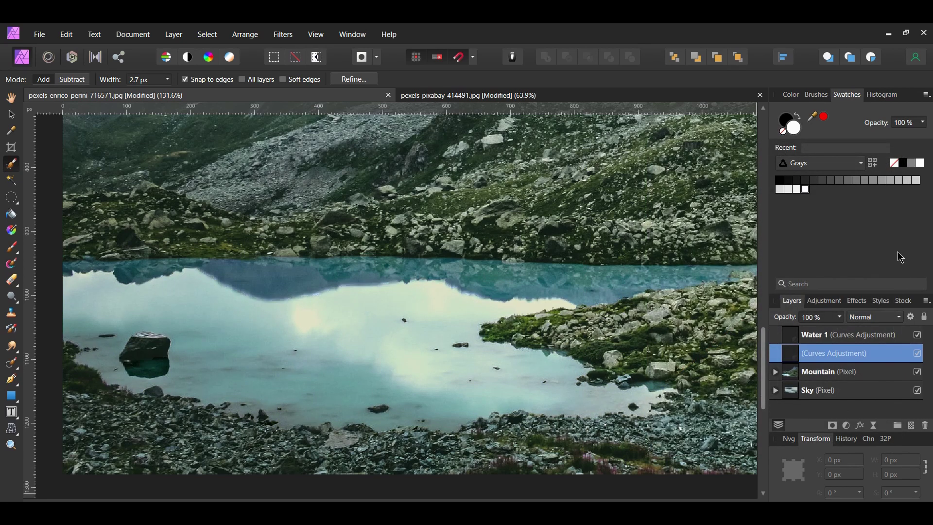
# Name the adjustment layer Water 2, fit the image in view and hide it to compare.
pyautogui.doubleClick(852, 355)
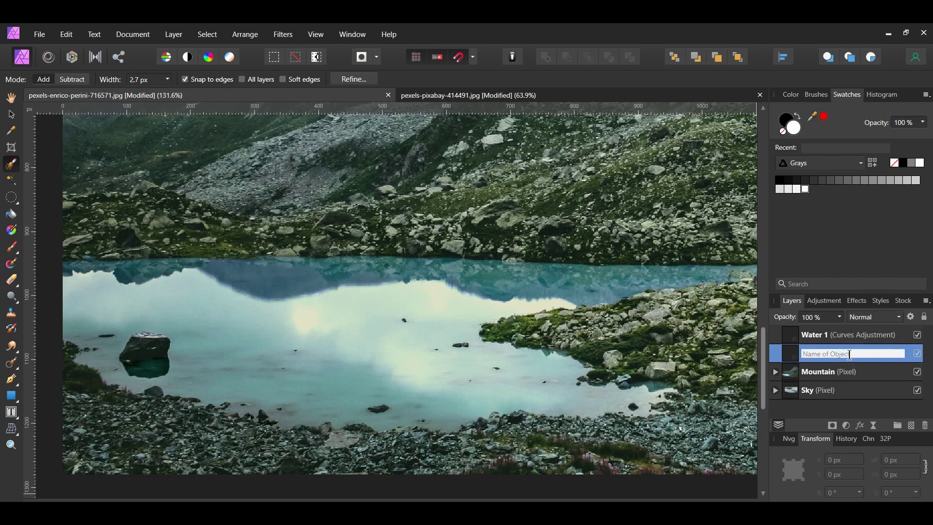
pyautogui.write('Water 2')
pyautogui.press('Return')
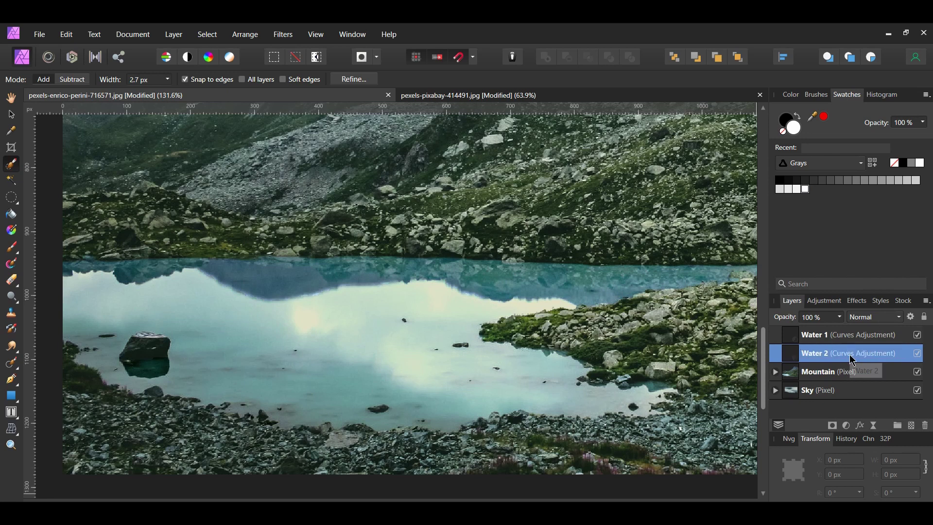
pyautogui.hotkey('ctrl', '0')
pyautogui.click(918, 355)
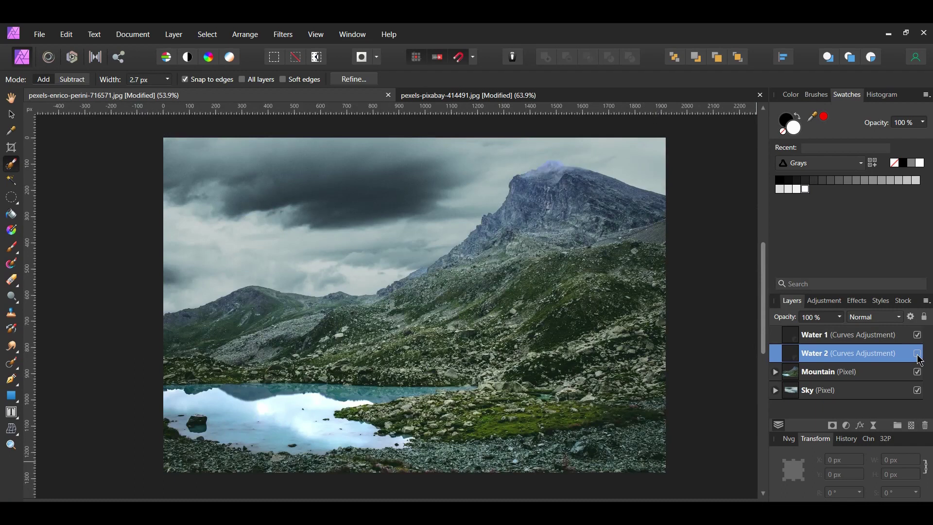
# Show Water 2 again and add a new empty pixel layer.
pyautogui.click(918, 355)
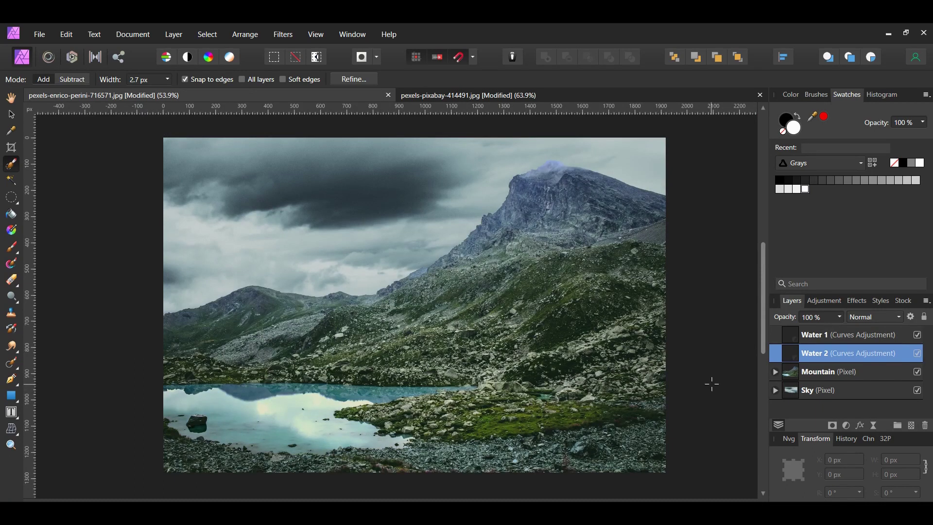
pyautogui.press('v')
pyautogui.click(912, 426)
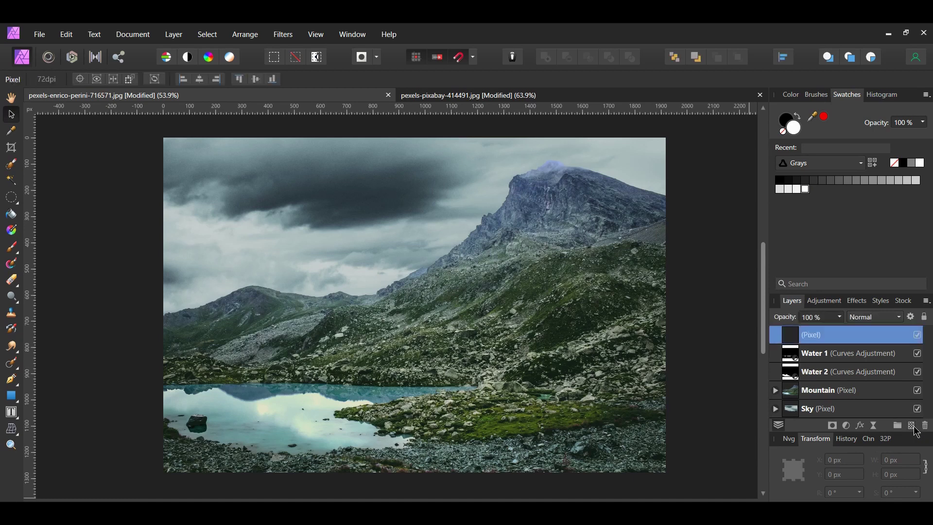
# Paint a selection over the misty top of the mountain peak.
pyautogui.press('w')
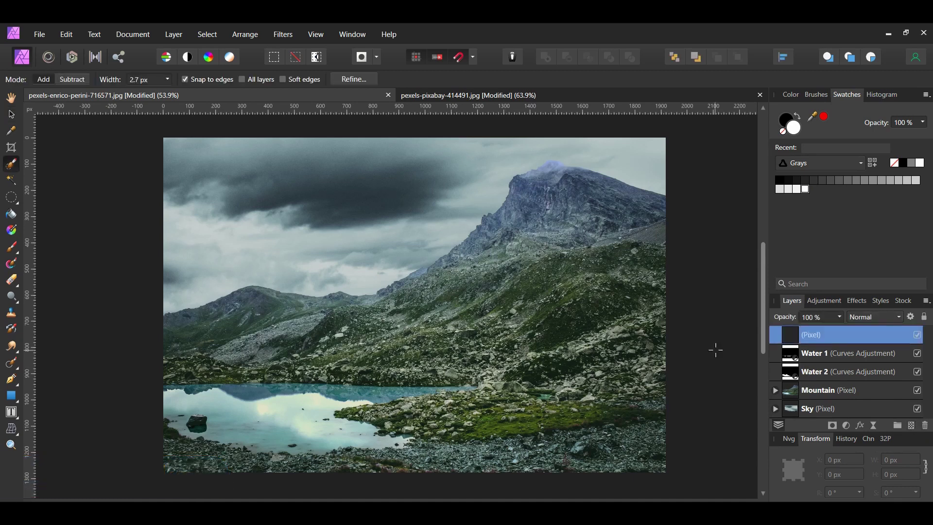
pyautogui.scroll(5, 550, 175)
pyautogui.moveTo(506, 211)
pyautogui.mouseDown()
pyautogui.moveTo(558, 197)
pyautogui.moveTo(583, 204)
pyautogui.mouseUp()
pyautogui.scroll(-2, 532, 204)
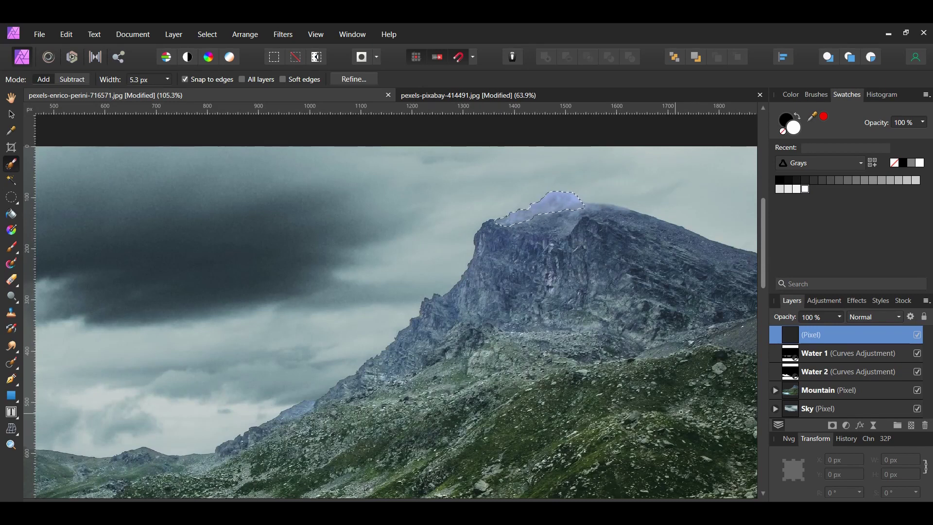
pyautogui.doubleClick(792, 132)
# Set the primary colour to hex 556B85.
pyautogui.moveTo(486, 133); pyautogui.dragTo(788, 141)
pyautogui.doubleClick(845, 290)
pyautogui.write('556B85')
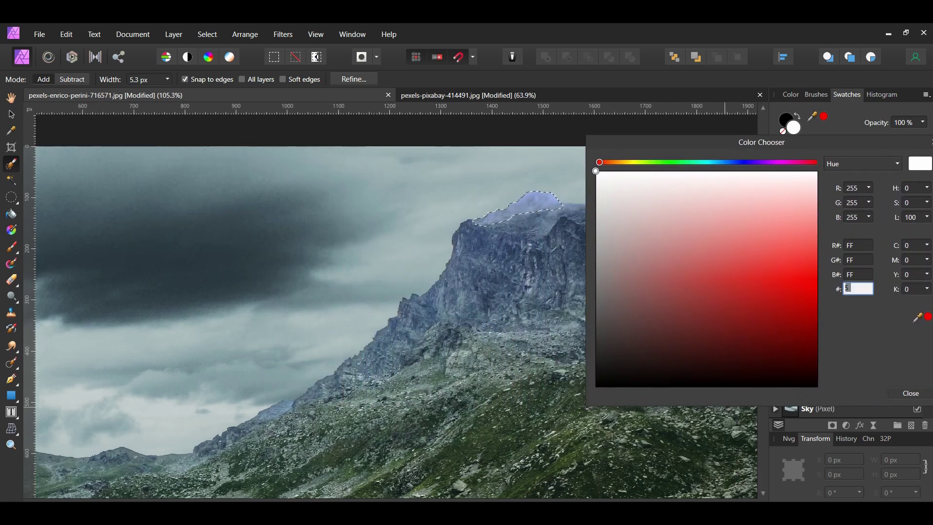
pyautogui.press('Return')
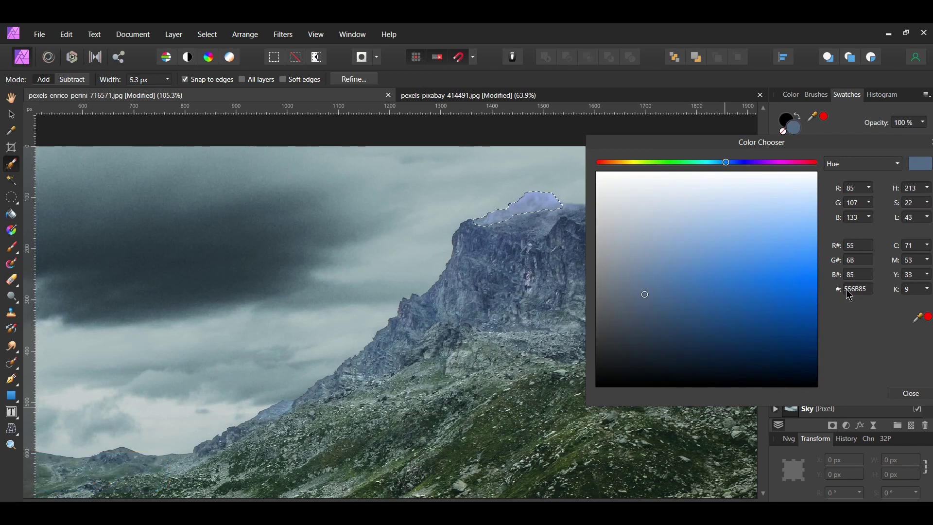
pyautogui.click(910, 393)
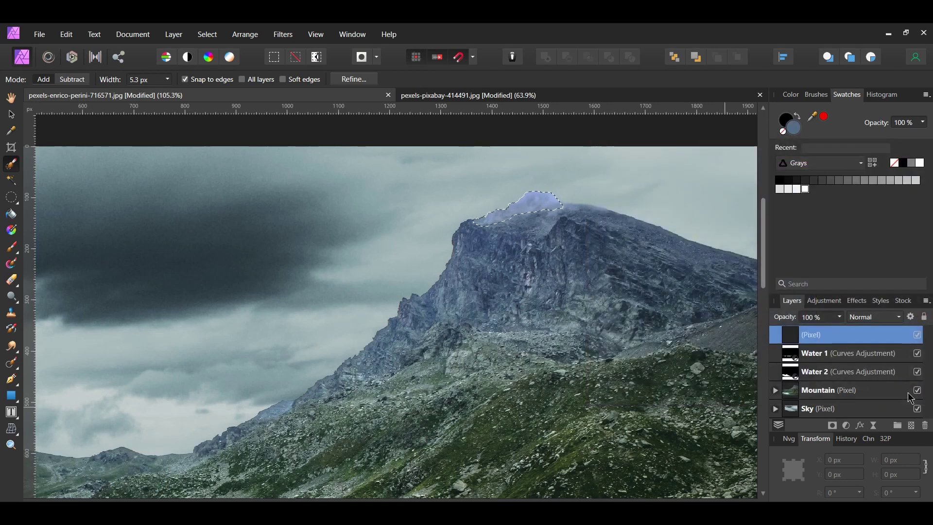
# Fill the selected peak top with the blue-grey primary colour.
pyautogui.click(66, 34)
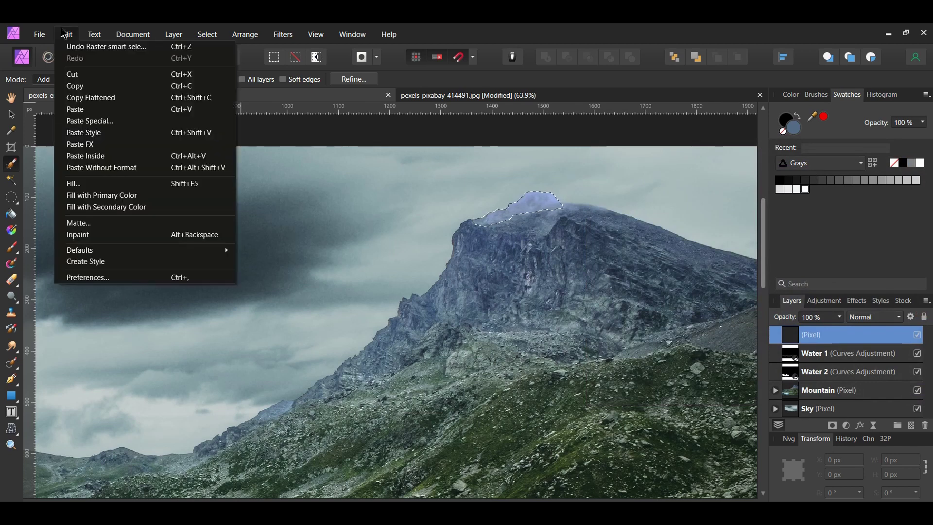
pyautogui.click(105, 196)
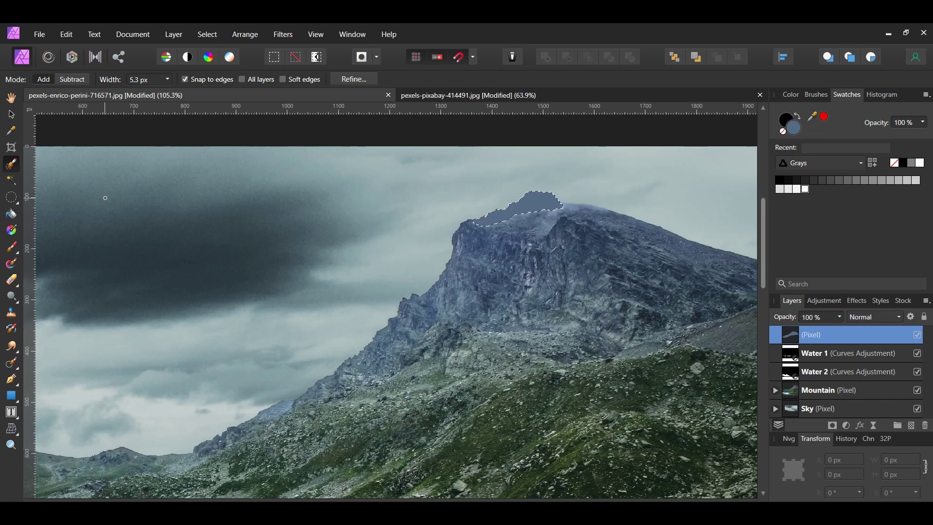
pyautogui.click(272, 30)
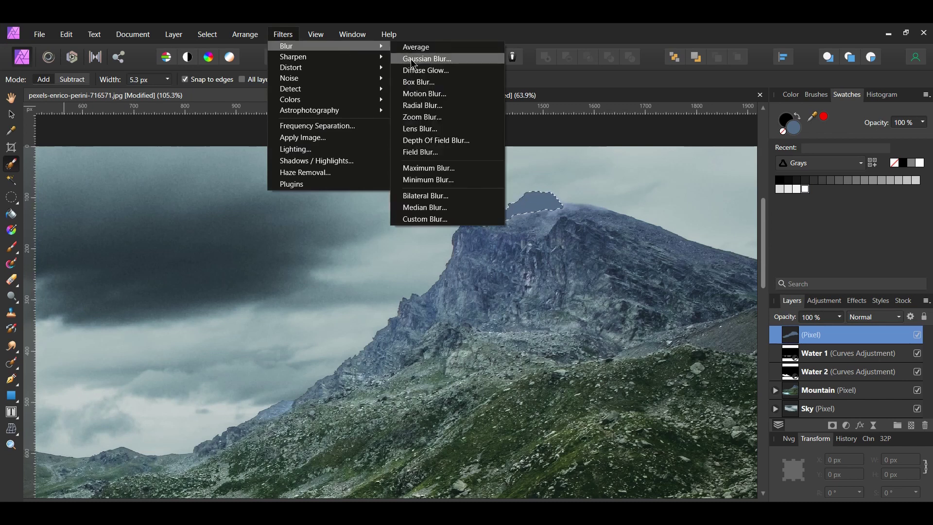
# Apply a 3 px Gaussian blur to the peak fill and set its opacity to 75%.
pyautogui.click(408, 57)
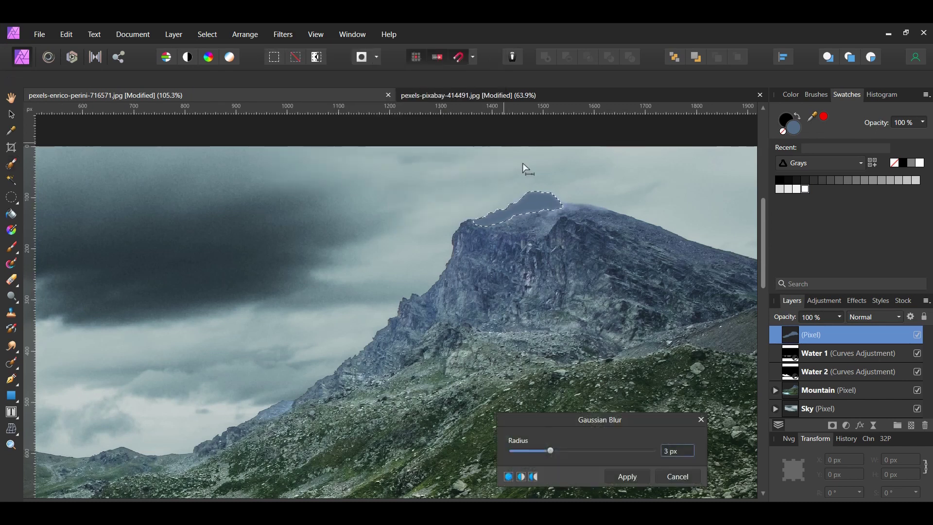
pyautogui.click(632, 478)
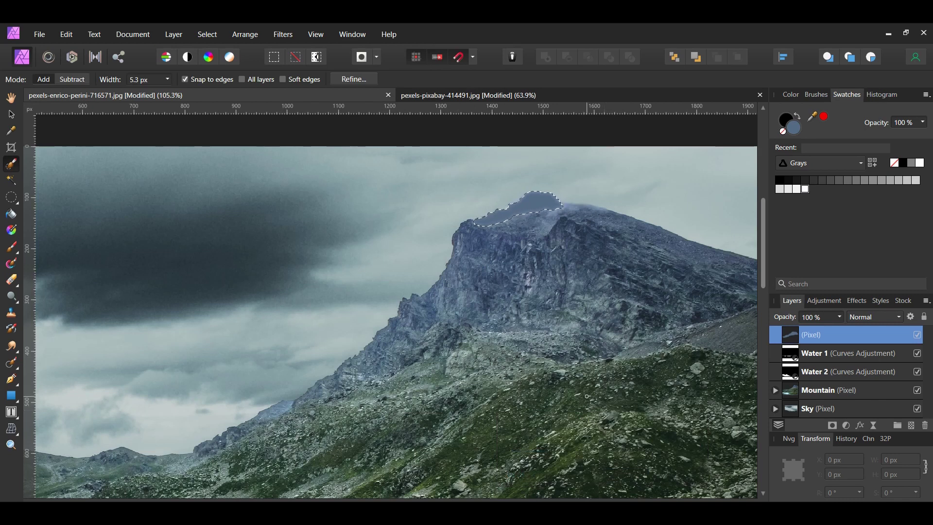
pyautogui.click(826, 316)
pyautogui.write('75')
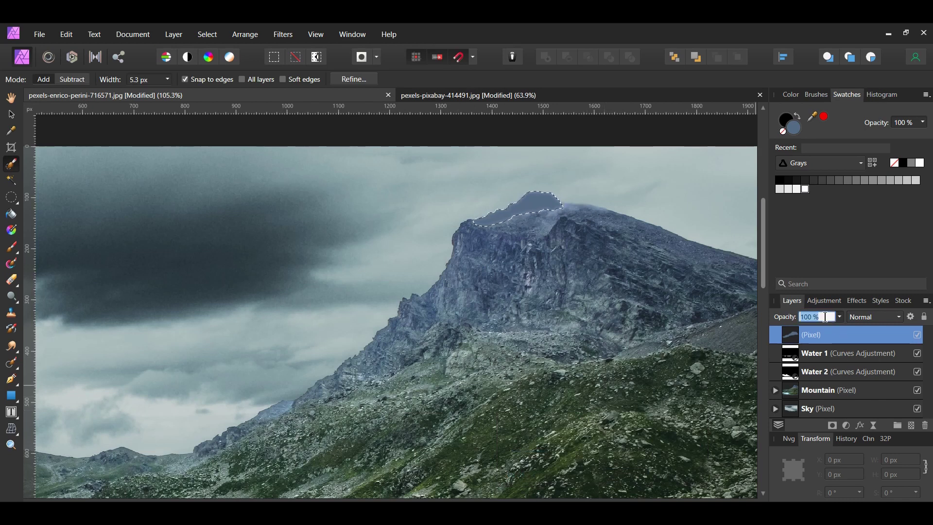
pyautogui.press('Return')
# Rename the peak fill layer to 'Mountain Tip'.
pyautogui.doubleClick(834, 335)
pyautogui.write('Mountain Tip')
pyautogui.press('Return')
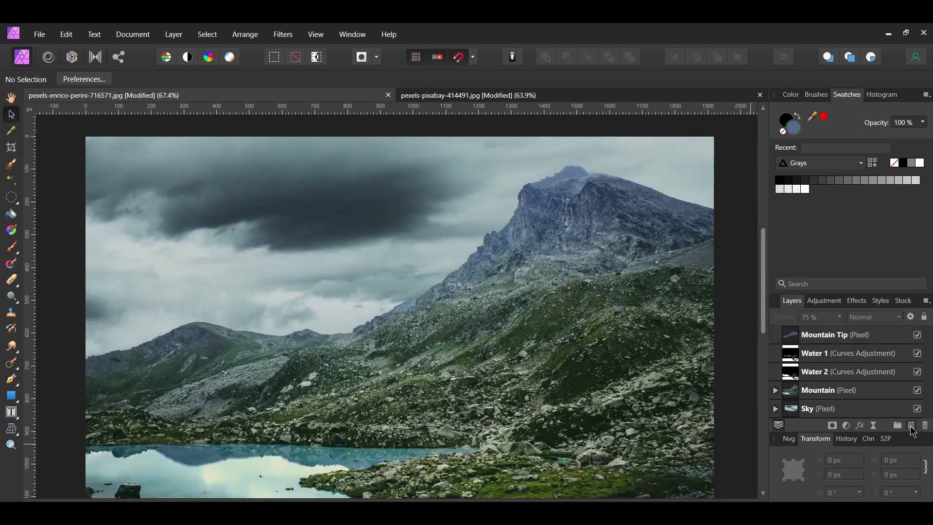
# Add a new pixel layer above Mountain Tip and fill it with black.
pyautogui.click(912, 429)
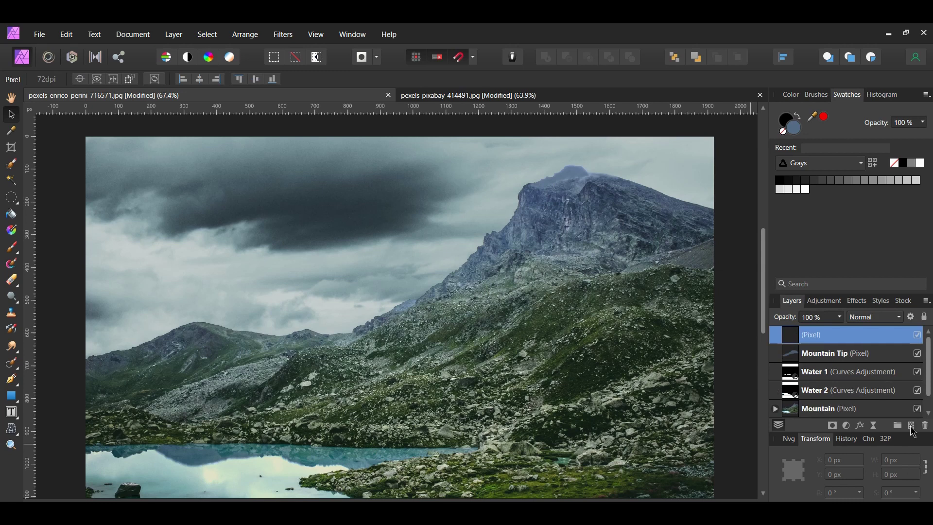
pyautogui.click(67, 35)
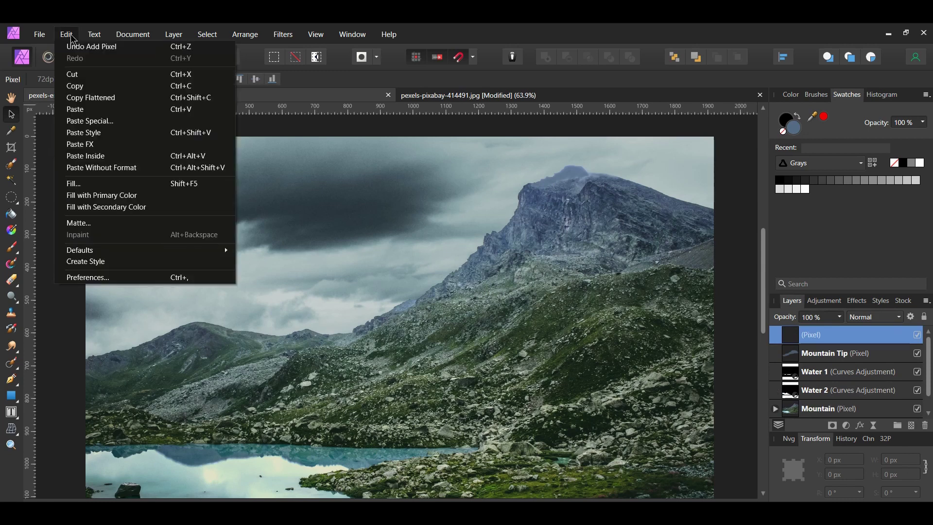
pyautogui.click(85, 208)
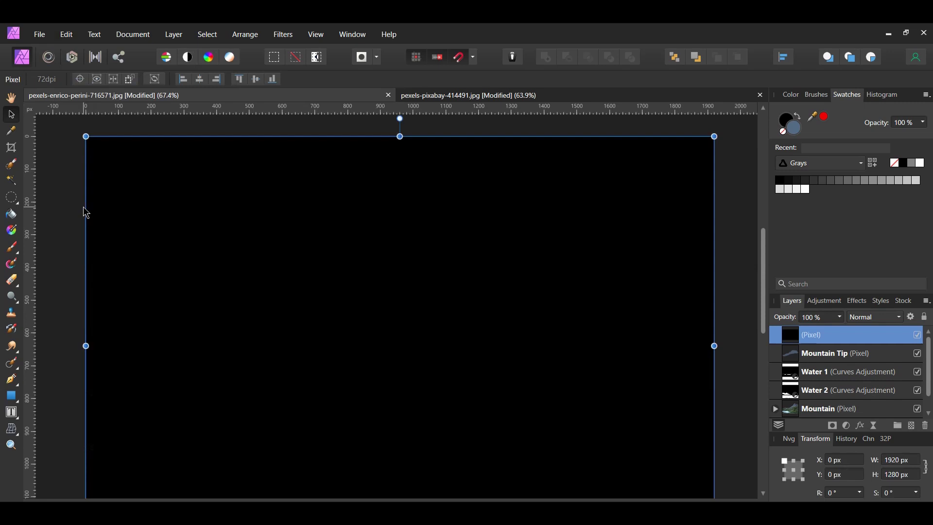
# Add noise at 100% intensity to the black layer.
pyautogui.click(285, 37)
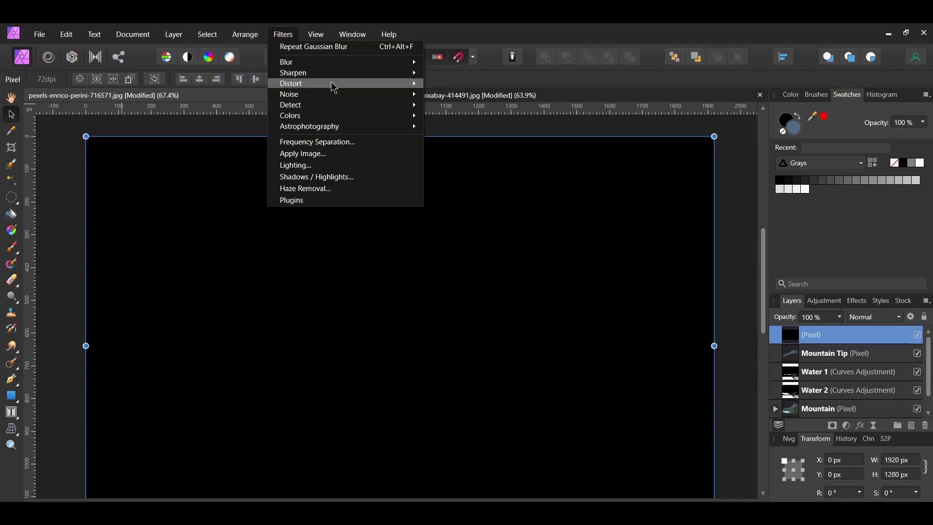
pyautogui.moveTo(385, 97)
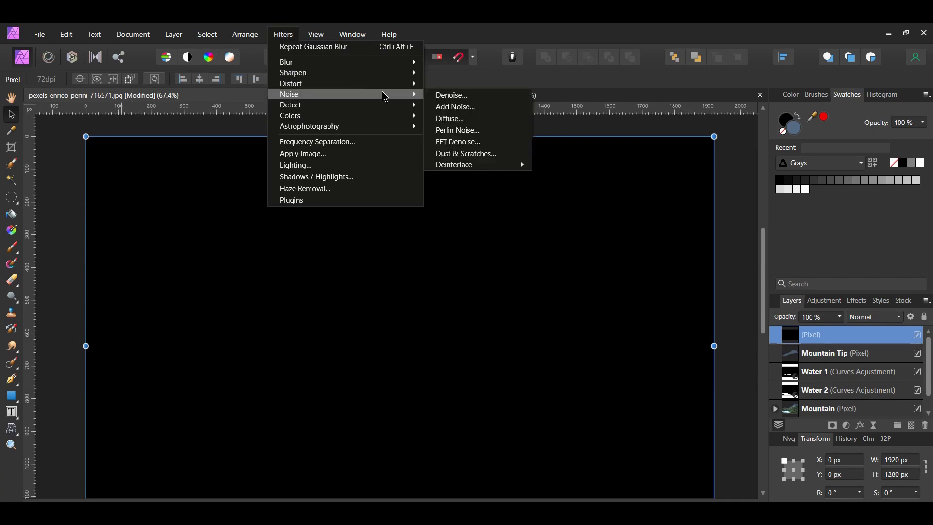
pyautogui.click(443, 107)
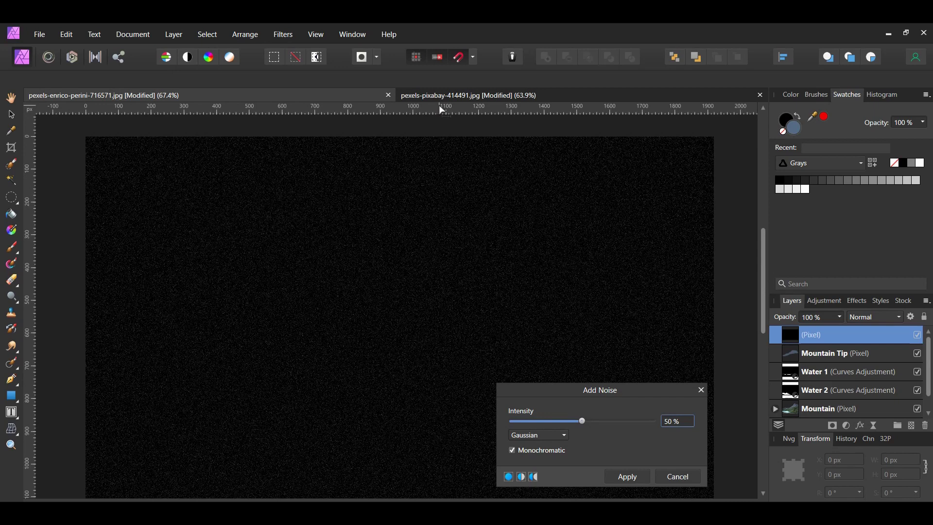
pyautogui.moveTo(582, 421); pyautogui.dragTo(671, 435)
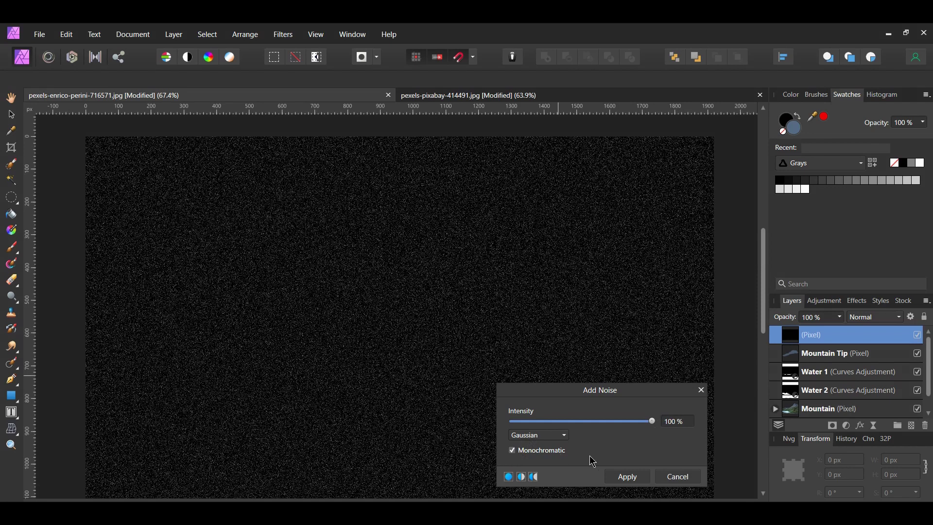
pyautogui.click(618, 475)
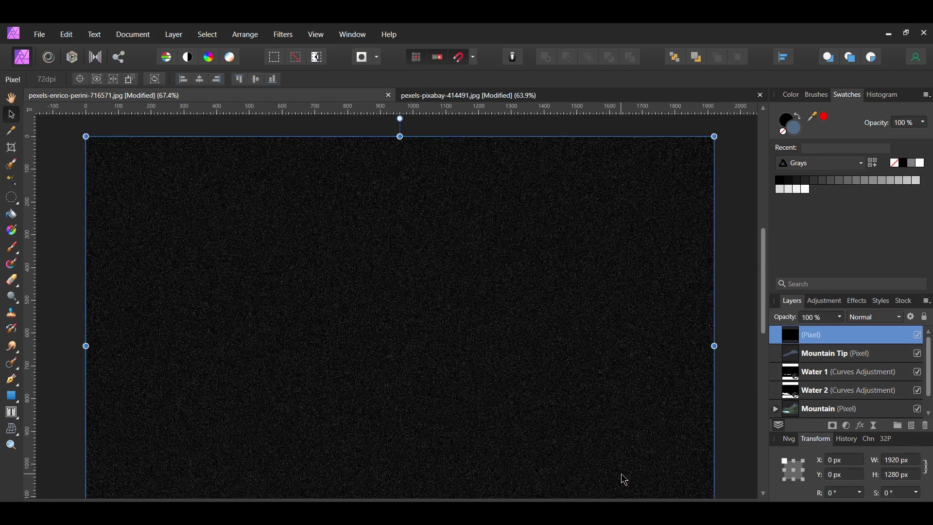
# Apply a motion blur with 60 px radius at 130° to streak the noise.
pyautogui.click(284, 35)
pyautogui.moveTo(323, 64)
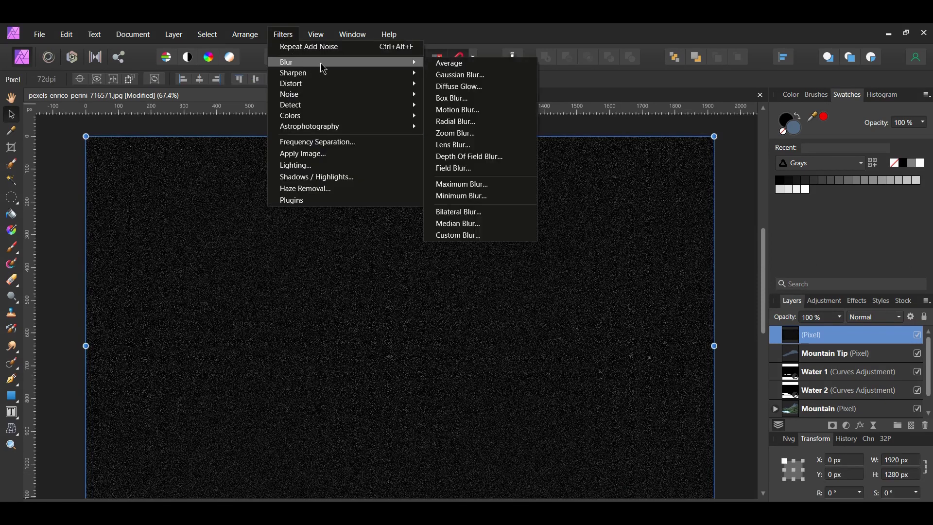
pyautogui.click(471, 109)
pyautogui.doubleClick(679, 418)
pyautogui.write('60')
pyautogui.press('Return')
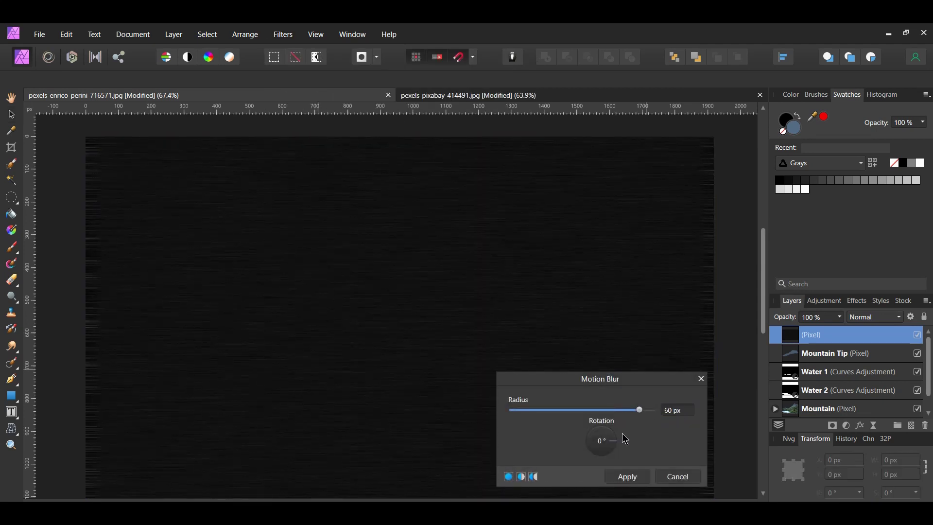
pyautogui.doubleClick(601, 441)
pyautogui.write('130')
pyautogui.press('Return')
pyautogui.click(623, 478)
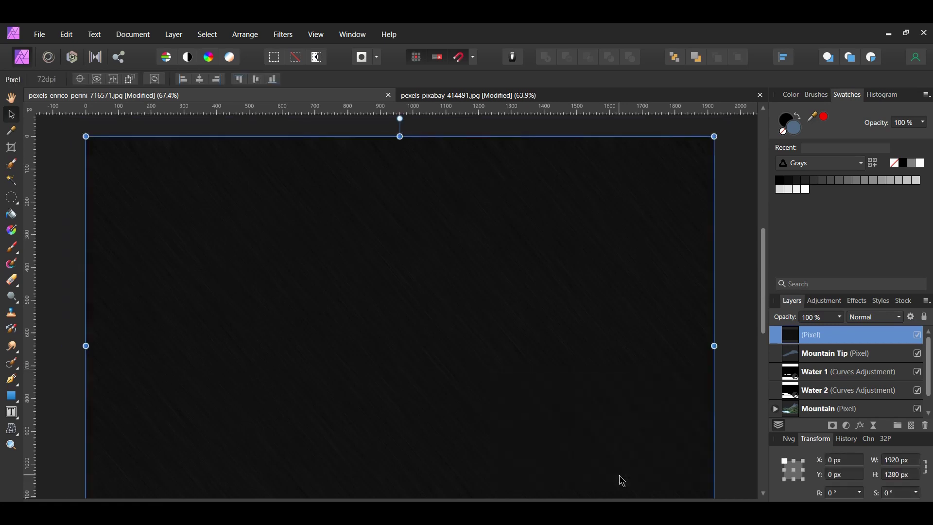
# Soften the streaks with a 0.5 px Gaussian blur.
pyautogui.click(284, 35)
pyautogui.moveTo(340, 62)
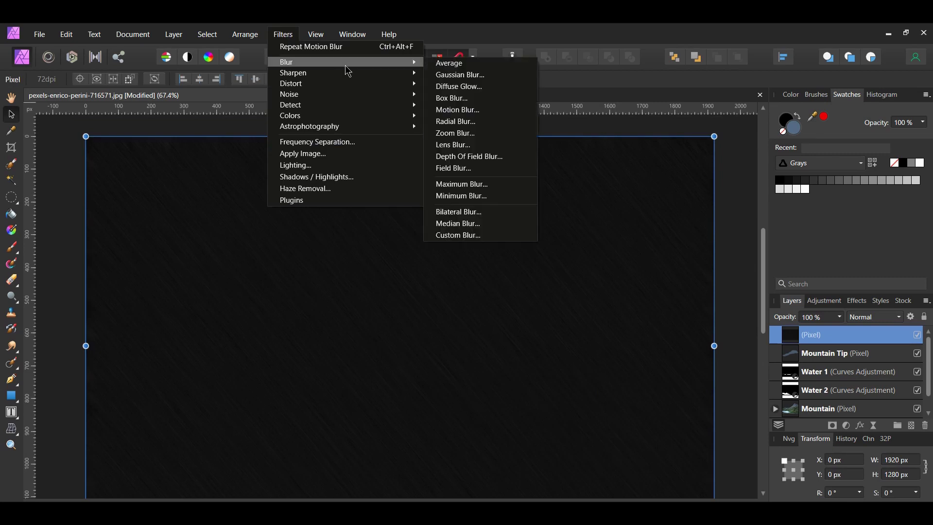
pyautogui.click(452, 75)
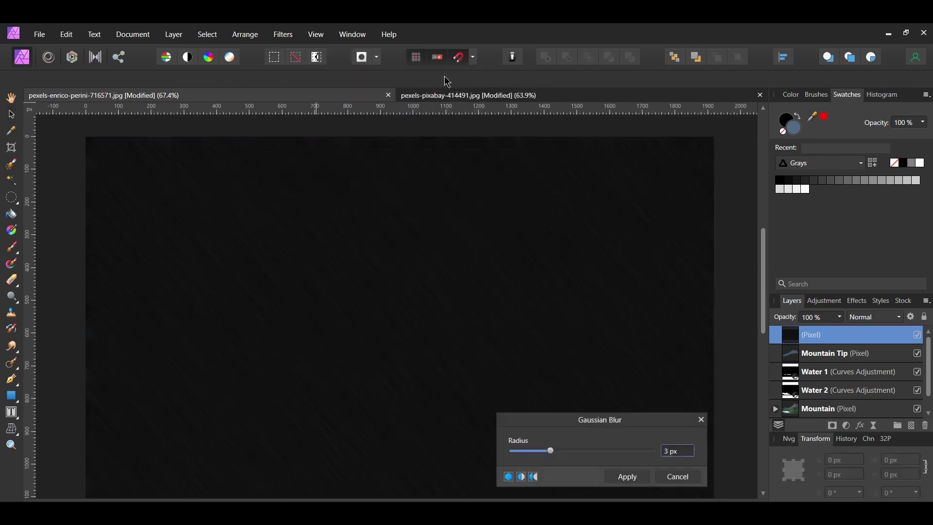
pyautogui.click(679, 451)
pyautogui.write('0.5')
pyautogui.press('Return')
pyautogui.click(627, 476)
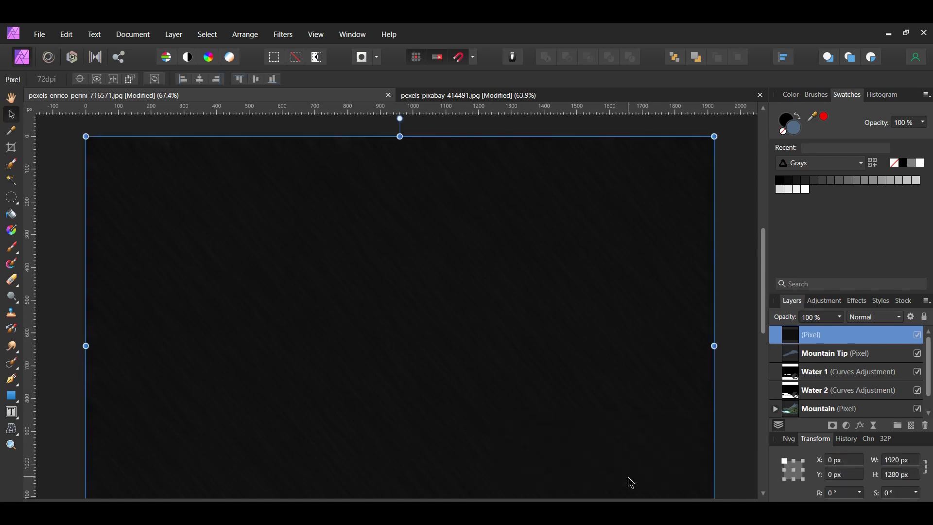
# Set the rain layer to Pin Light blending at 35% opacity.
pyautogui.click(900, 317)
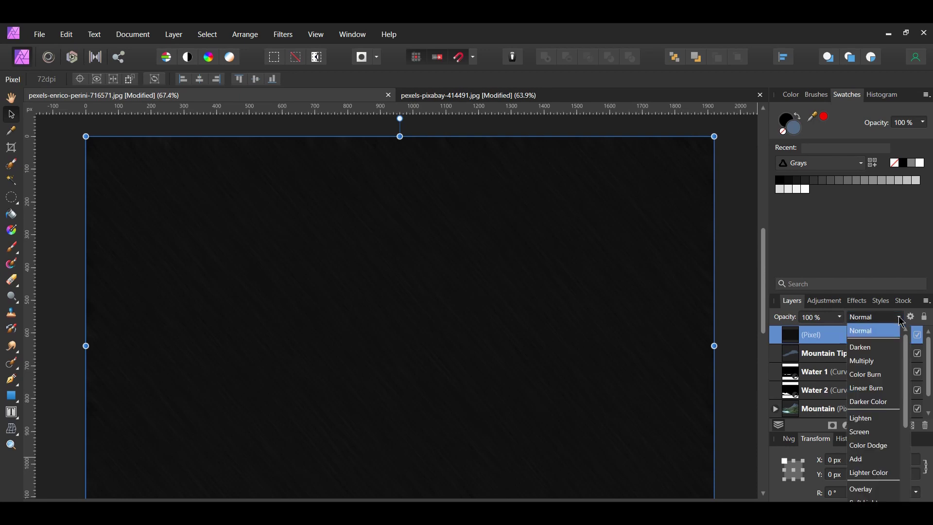
pyautogui.scroll(-2, 871, 486)
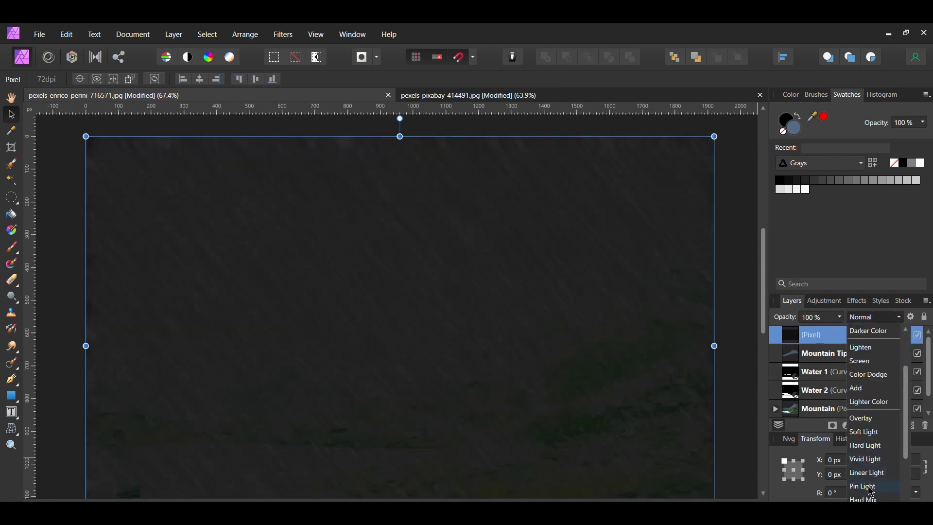
pyautogui.click(868, 486)
pyautogui.click(821, 317)
pyautogui.write('35')
pyautogui.press('Return')
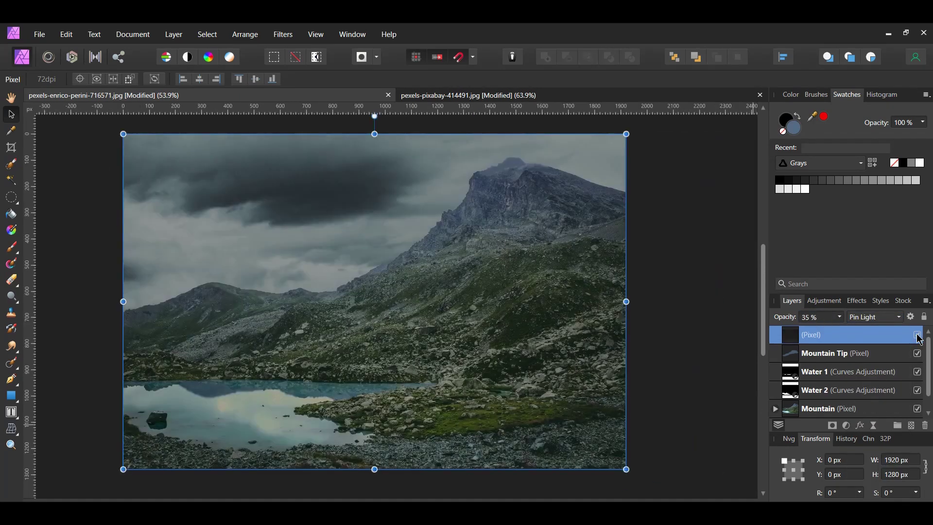
# Compare the rain layer hidden and shown, then add a new empty pixel layer on top.
pyautogui.click(917, 335)
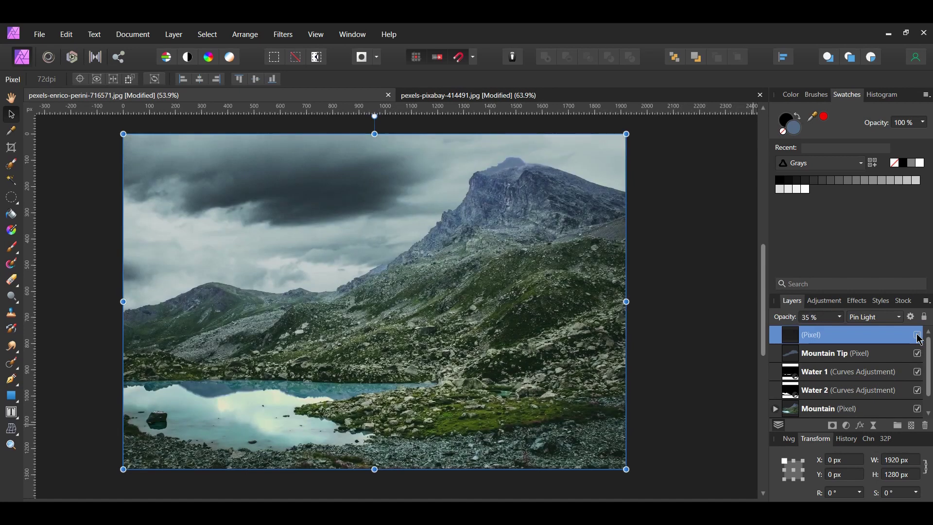
pyautogui.click(917, 335)
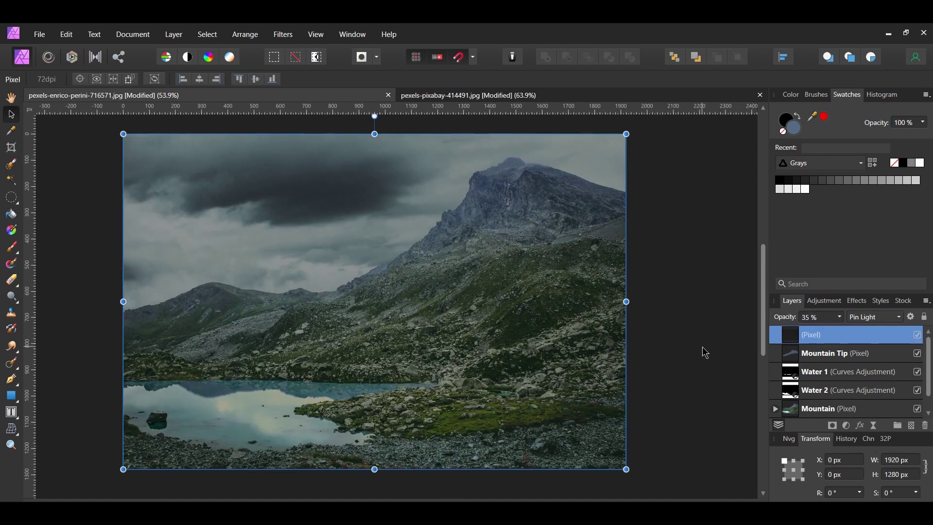
pyautogui.click(912, 427)
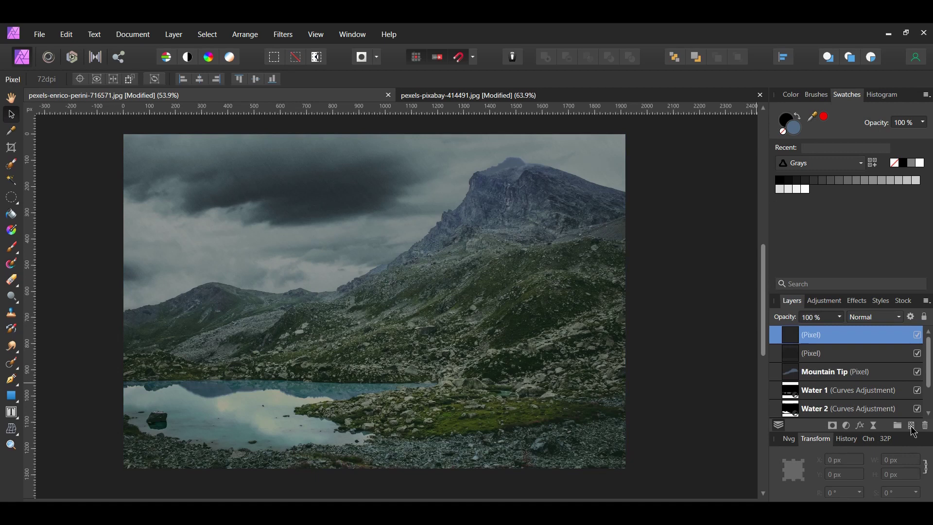
# Fill the new layer with black and add noise to it.
pyautogui.click(67, 34)
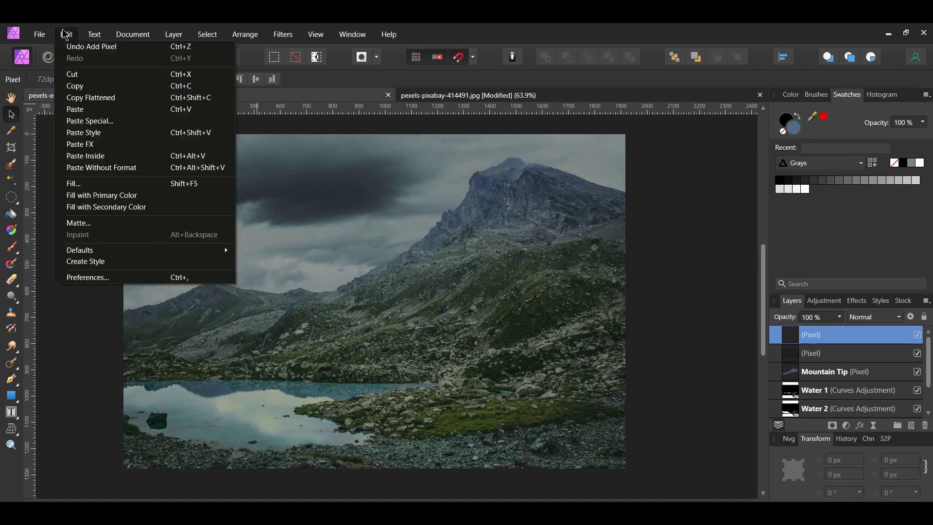
pyautogui.click(78, 207)
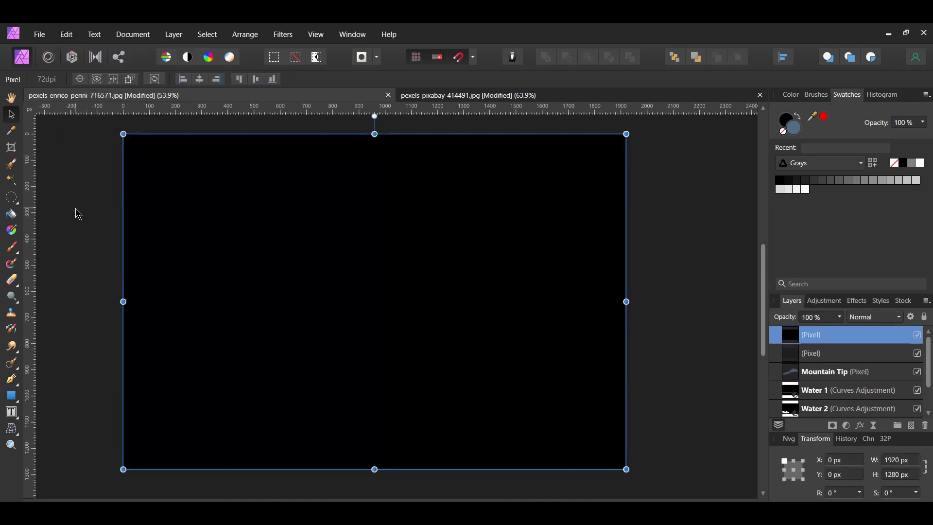
pyautogui.click(283, 35)
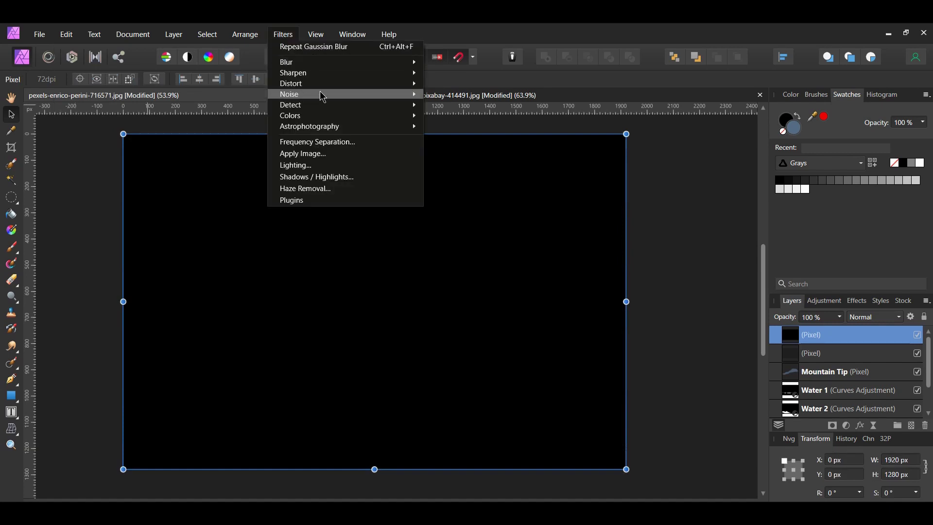
pyautogui.moveTo(323, 94)
pyautogui.click(466, 109)
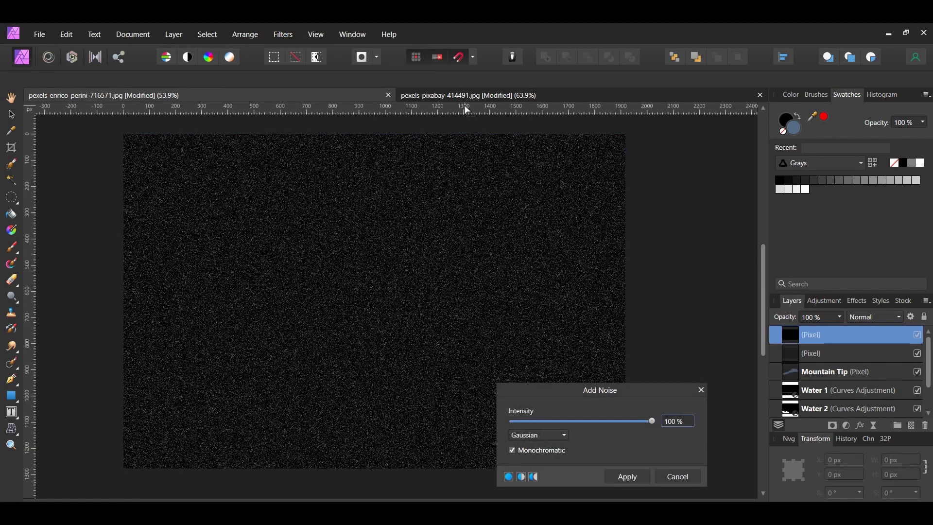
pyautogui.click(632, 480)
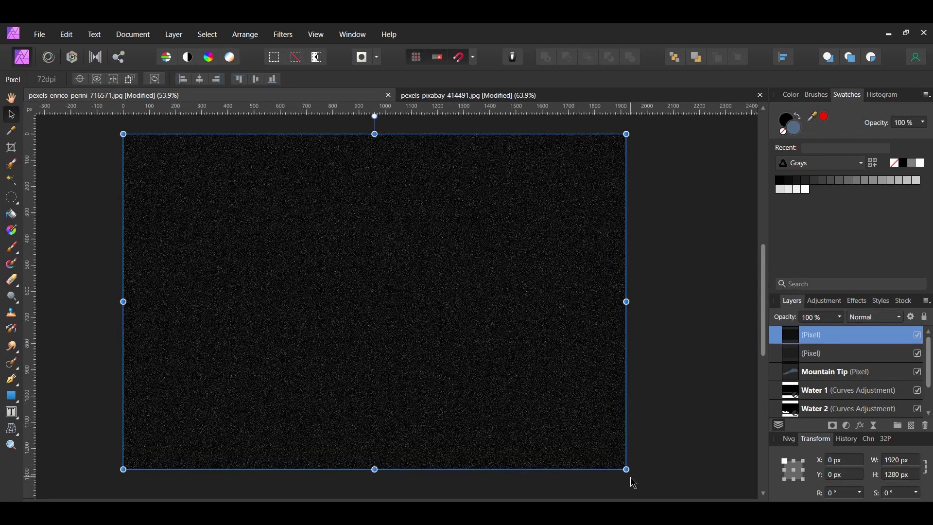
# Streak the noise with a 60 px, 130° motion blur.
pyautogui.click(283, 34)
pyautogui.moveTo(318, 70)
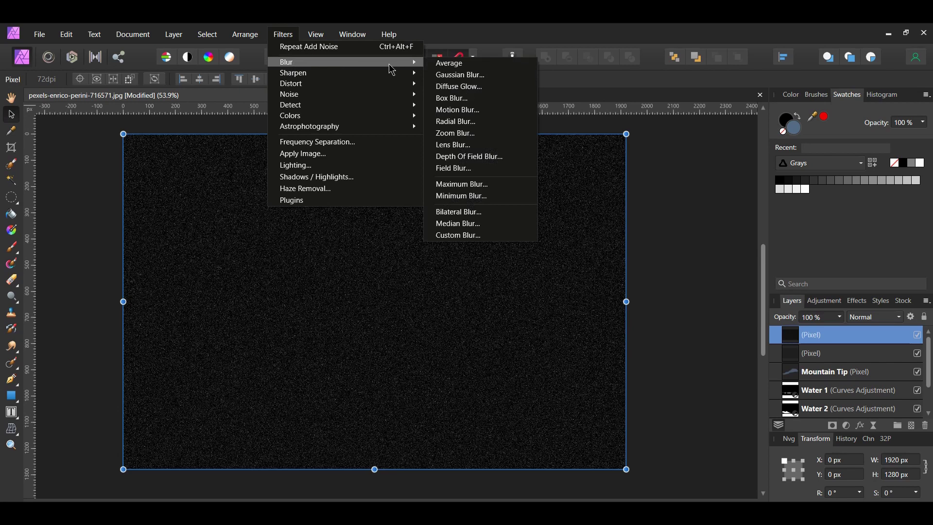
pyautogui.click(486, 111)
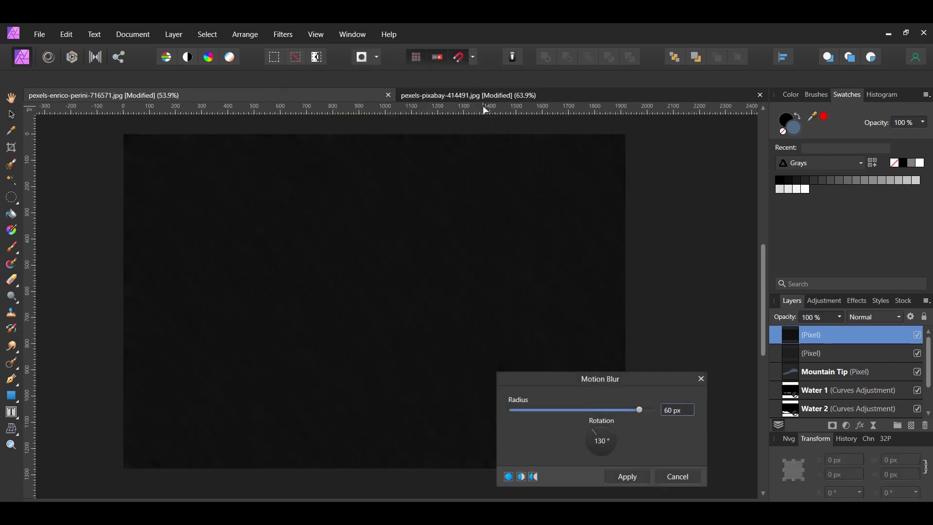
pyautogui.click(627, 477)
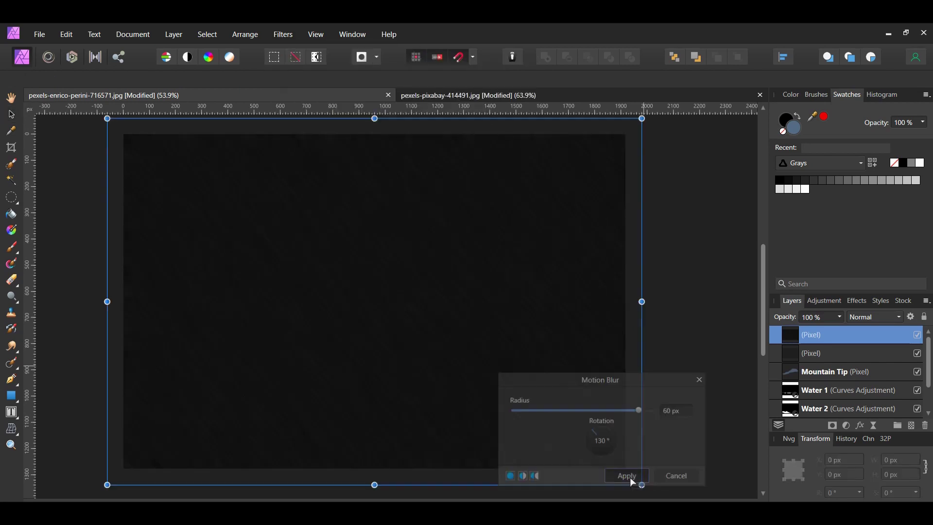
# Soften the streaks with a 1 px Gaussian blur.
pyautogui.click(281, 35)
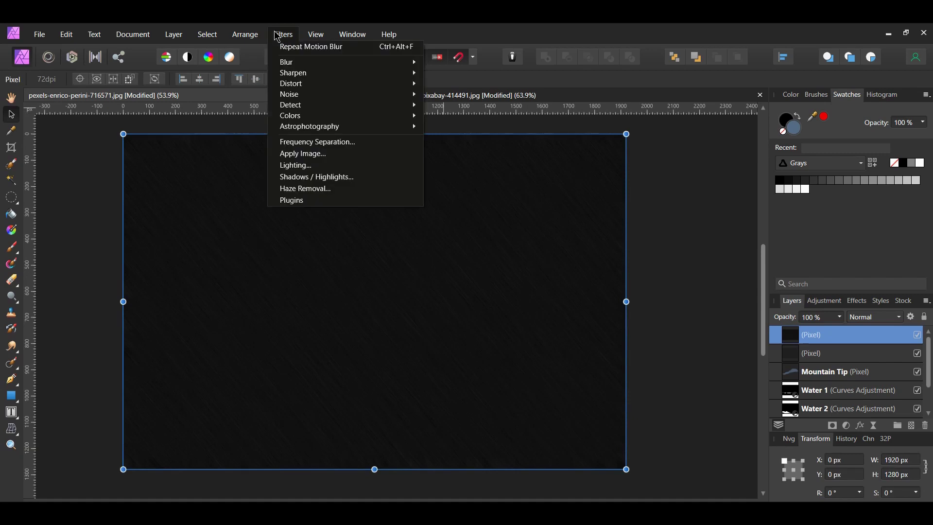
pyautogui.moveTo(305, 63)
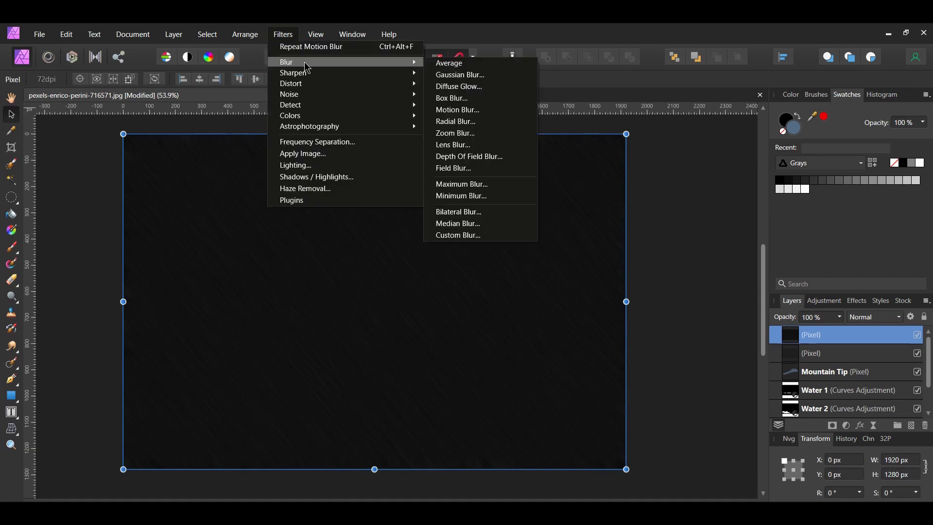
pyautogui.click(461, 75)
pyautogui.click(674, 450)
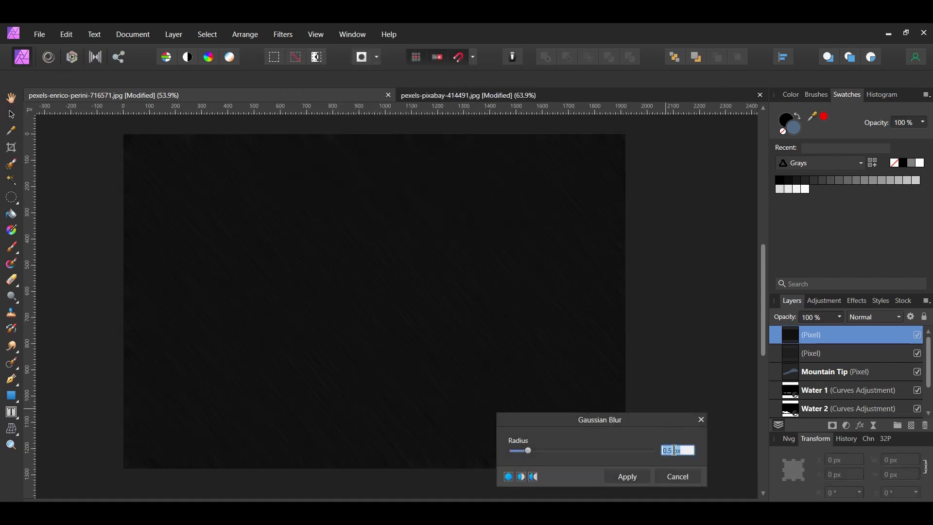
pyautogui.write('1')
pyautogui.press('Return')
pyautogui.click(626, 477)
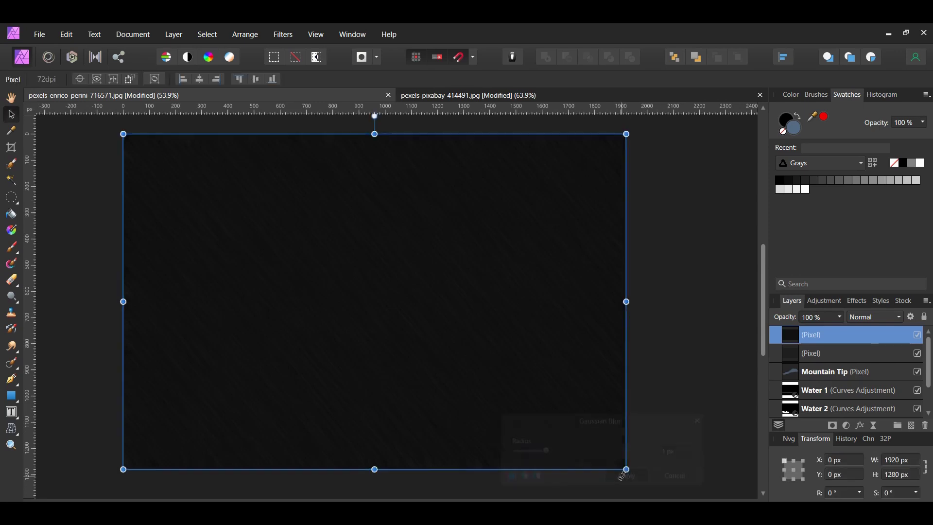
pyautogui.click(846, 426)
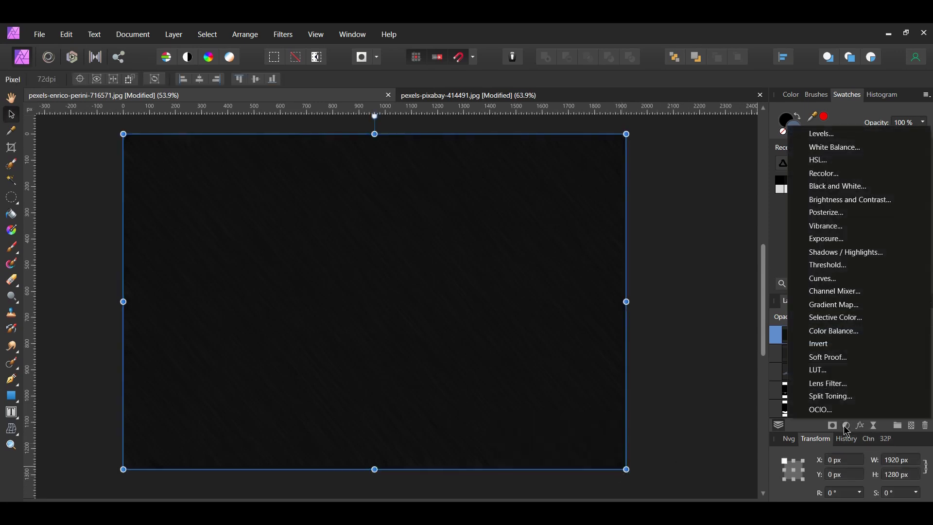
# Add a Levels adjustment nested inside the top rain layer.
pyautogui.click(832, 138)
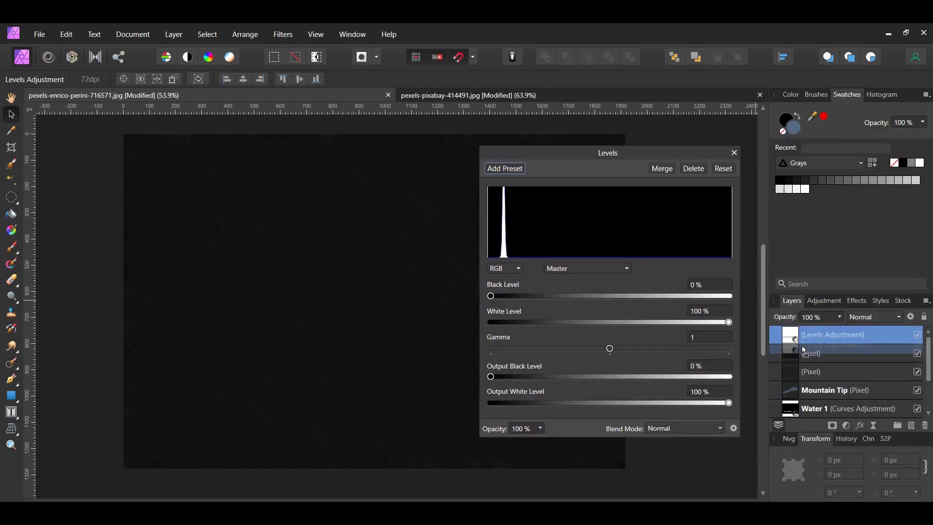
pyautogui.moveTo(816, 358); pyautogui.dragTo(816, 359)
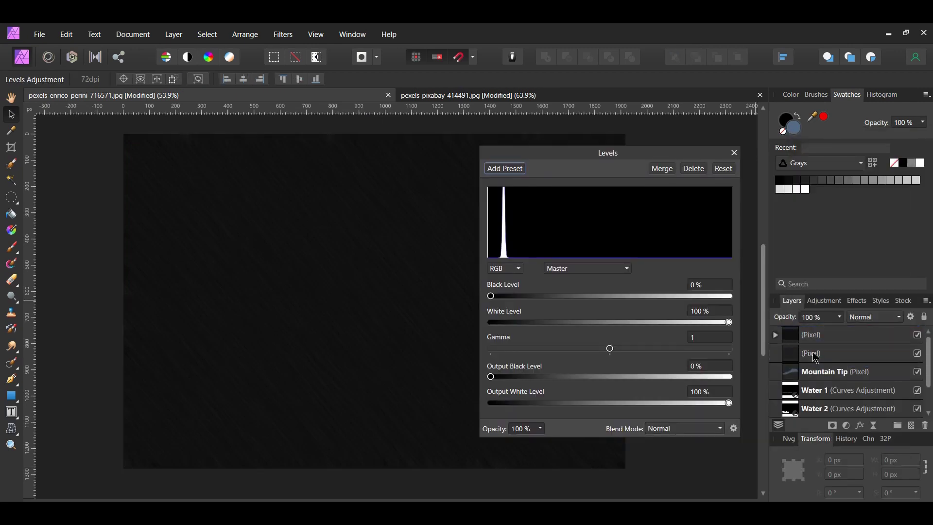
pyautogui.click(774, 334)
# Set the Levels to black 3%, white 80% and gamma 0.91.
pyautogui.click(844, 278)
pyautogui.write('3')
pyautogui.press('Return')
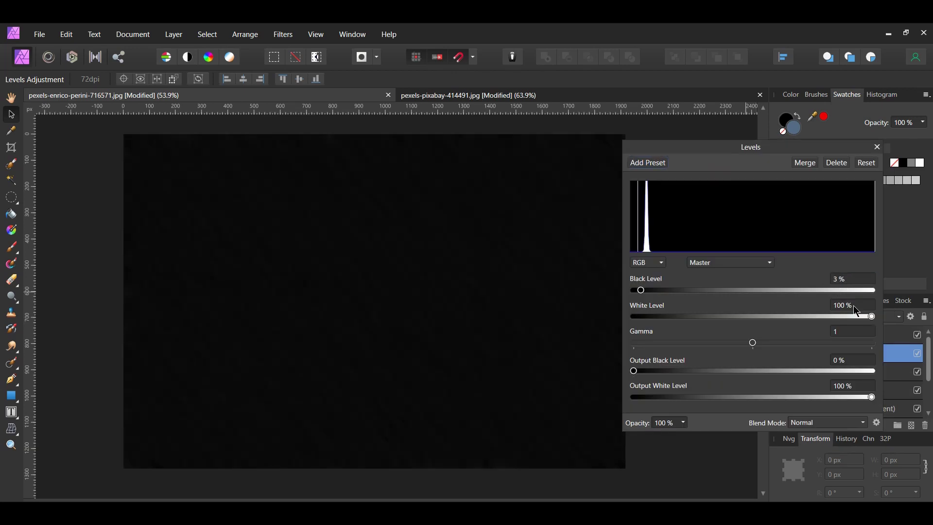
pyautogui.write('80')
pyautogui.press('Return')
pyautogui.click(853, 333)
pyautogui.write('0.91')
pyautogui.press('Return')
pyautogui.click(875, 147)
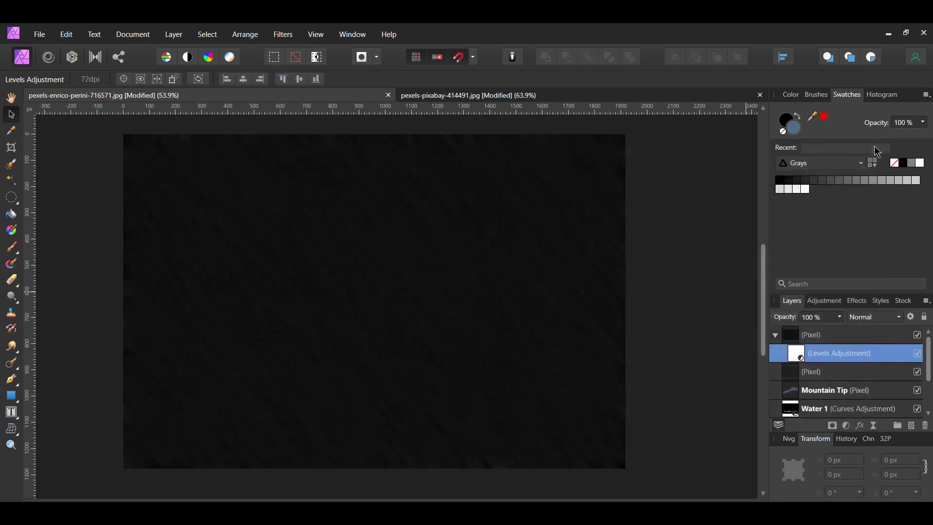
pyautogui.click(828, 335)
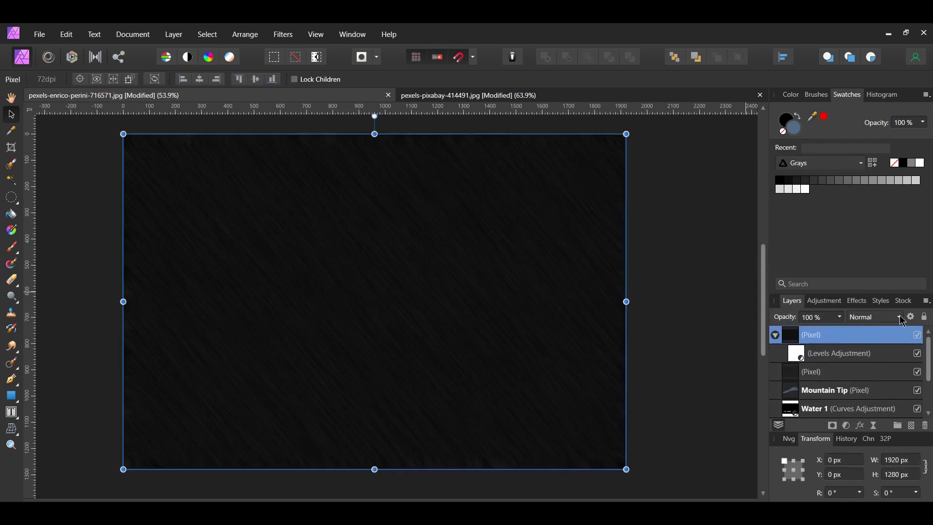
pyautogui.click(899, 317)
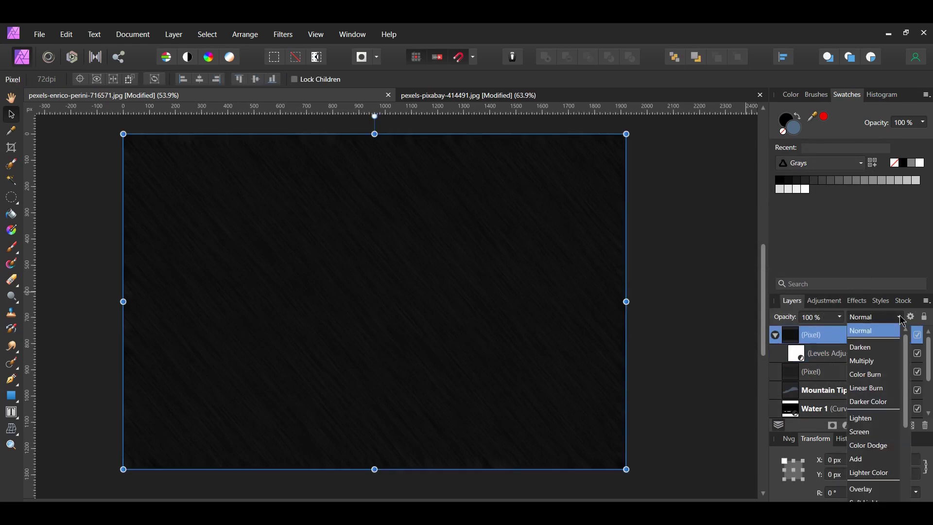
# Set the second rain layer to Screen blending and group both rain layers.
pyautogui.click(867, 432)
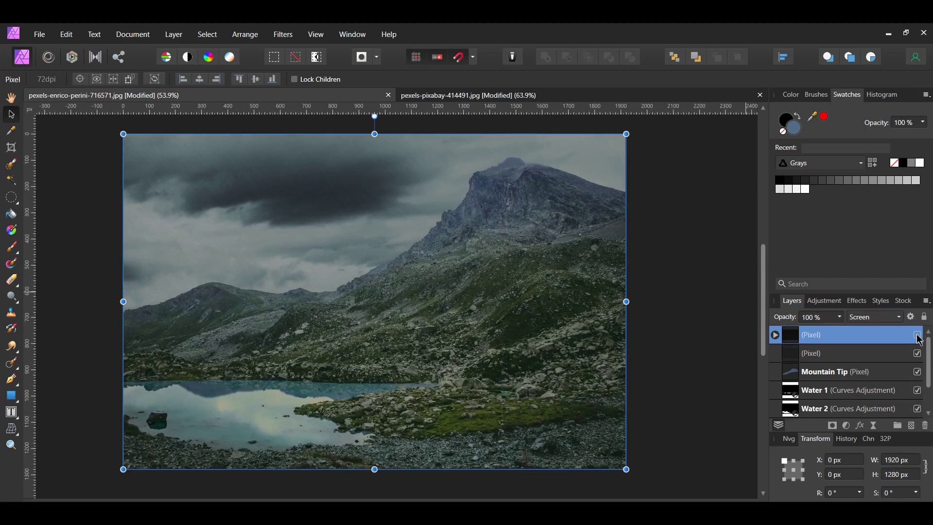
pyautogui.click(918, 337)
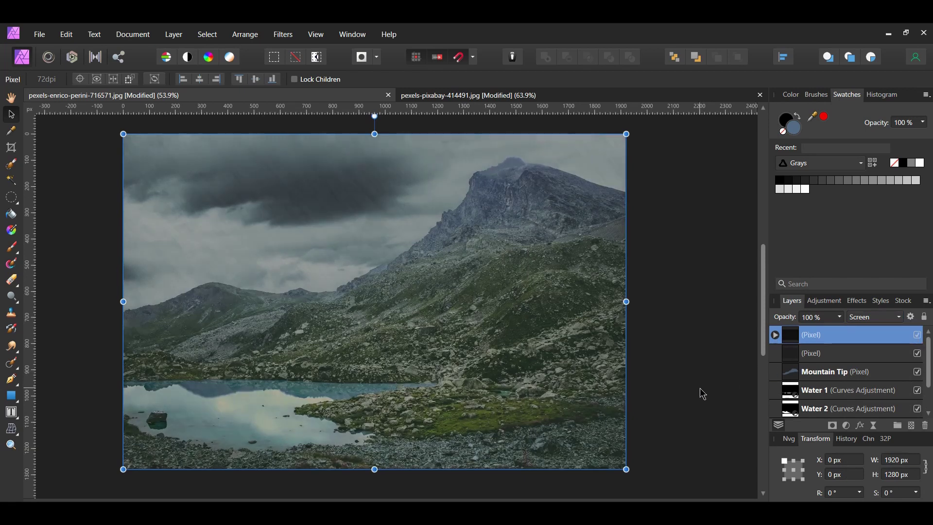
pyautogui.keyDown('shift'); pyautogui.click(828, 358); pyautogui.keyUp('shift')
pyautogui.hotkey('ctrl', 'g')
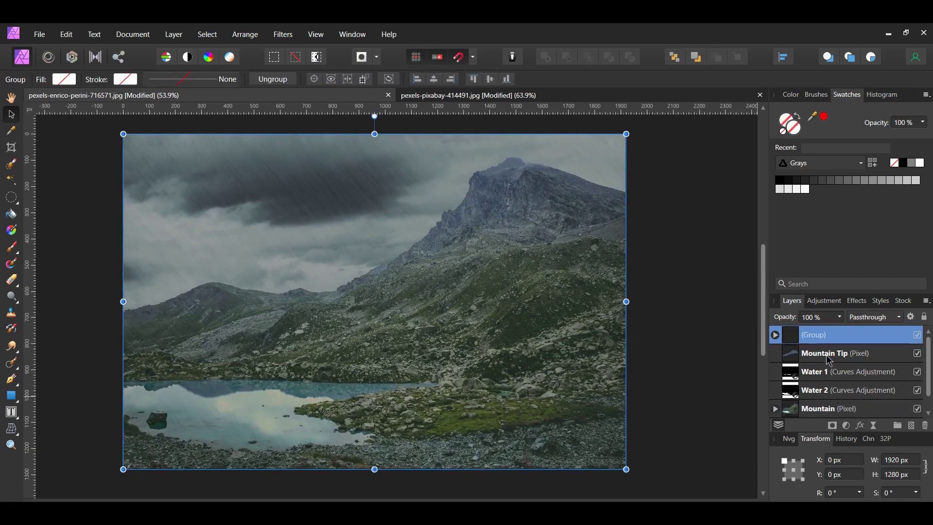
# Name the new group 'Rain'.
pyautogui.doubleClick(835, 336)
pyautogui.write('Rain')
pyautogui.press('Return')
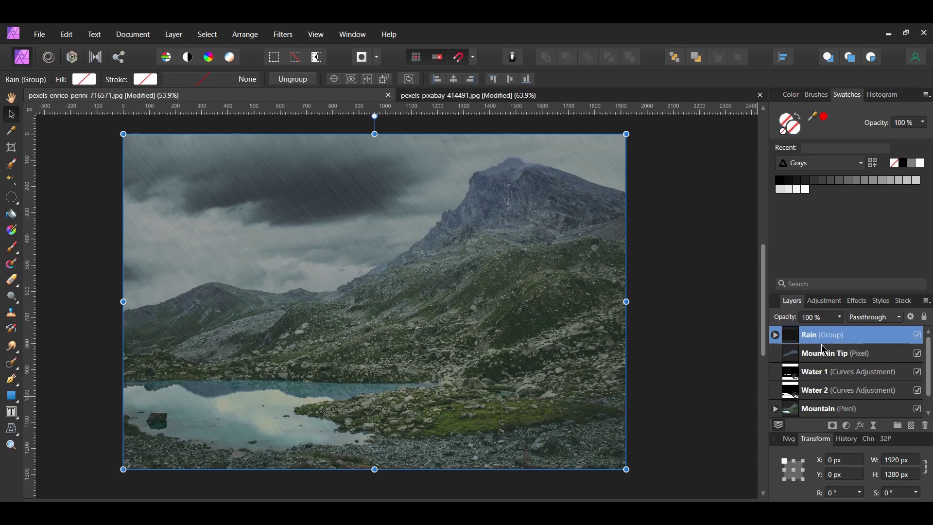
pyautogui.click(729, 414)
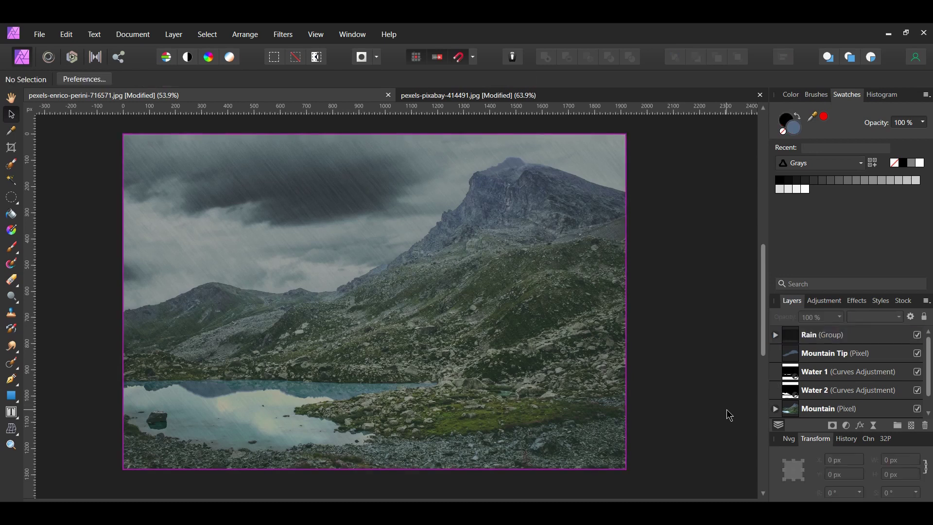
# Open the lightning JPG photo.
pyautogui.click(39, 34)
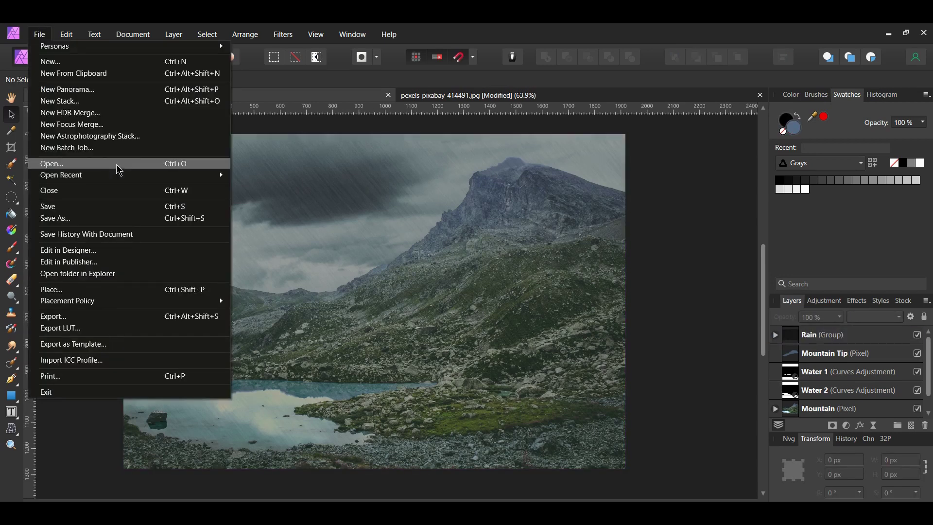
pyautogui.click(117, 164)
pyautogui.click(413, 330)
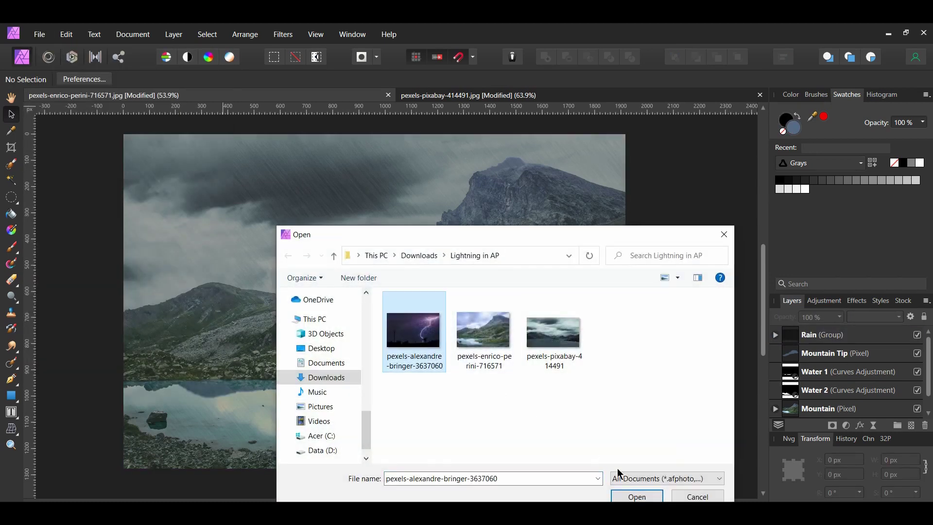
pyautogui.click(650, 495)
pyautogui.press('h')
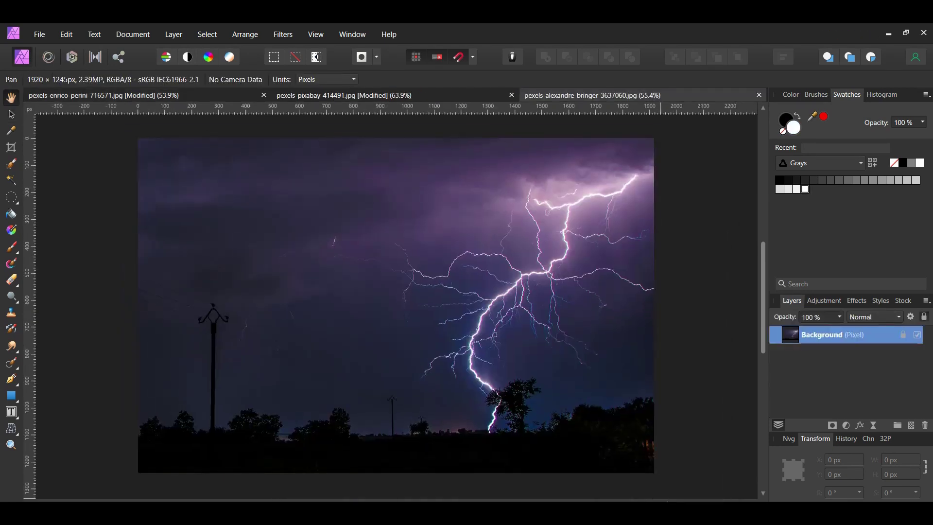
pyautogui.press('v')
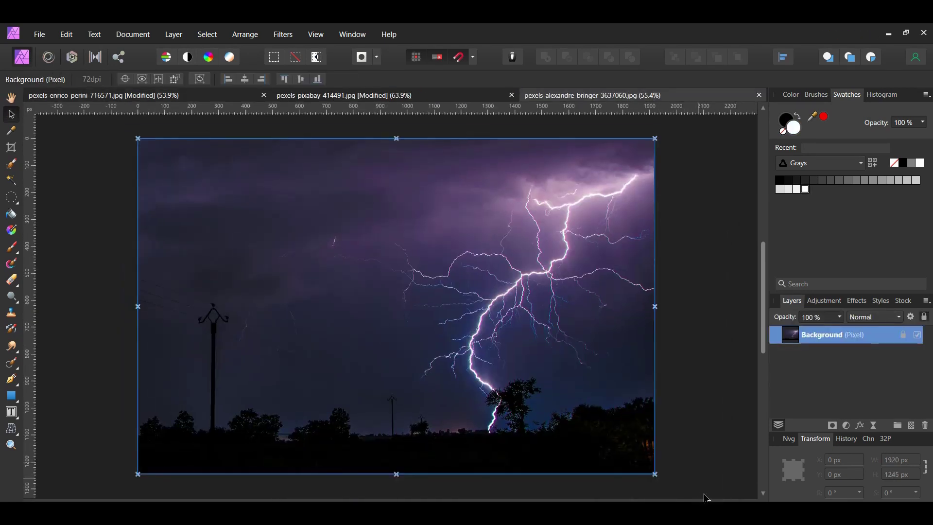
# Add a Gradient Map, remove its middle stop and make the left stop white.
pyautogui.click(847, 425)
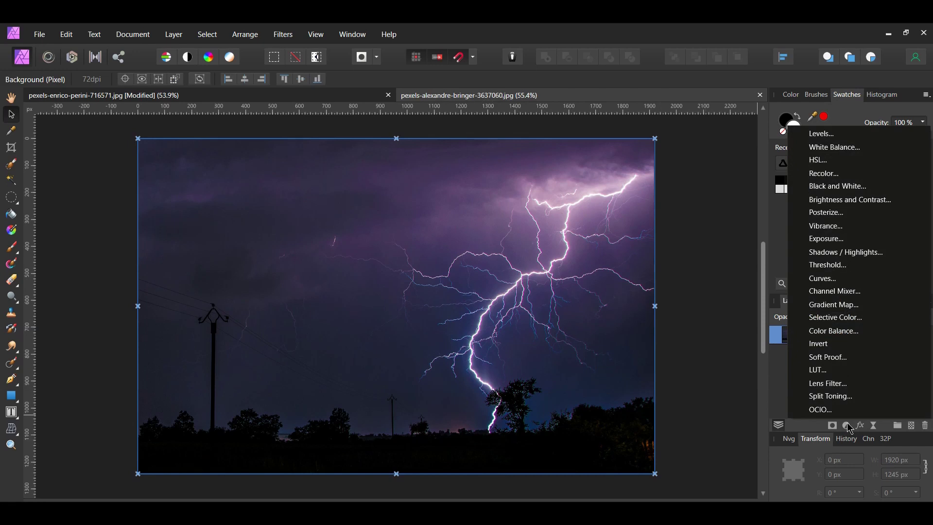
pyautogui.click(865, 305)
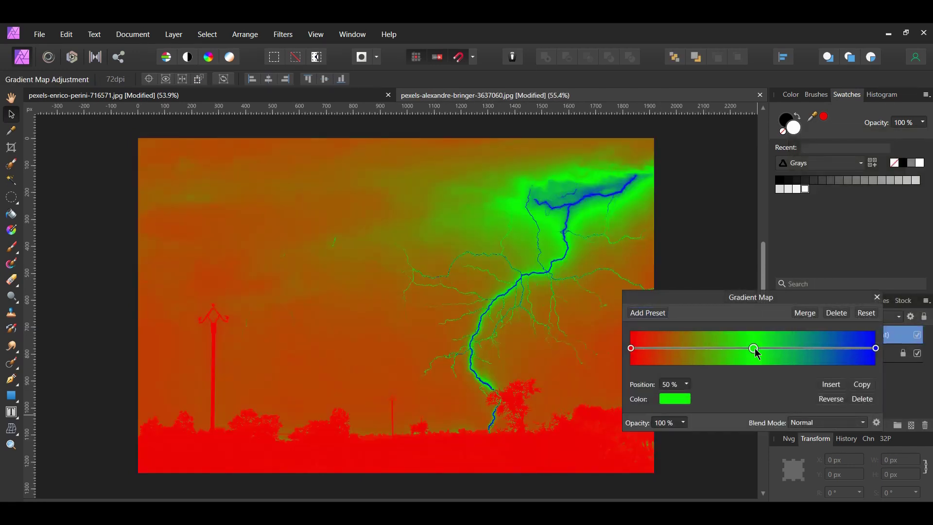
pyautogui.click(869, 403)
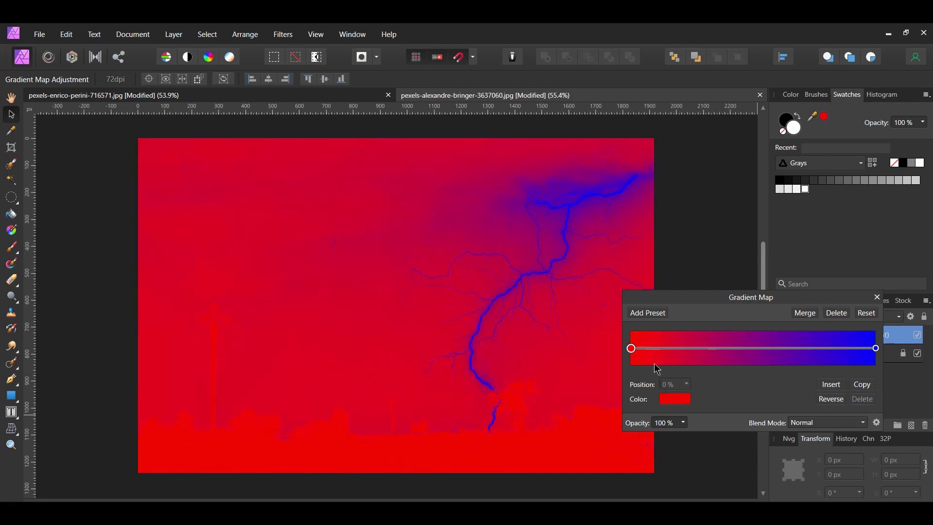
pyautogui.click(674, 399)
pyautogui.click(648, 256)
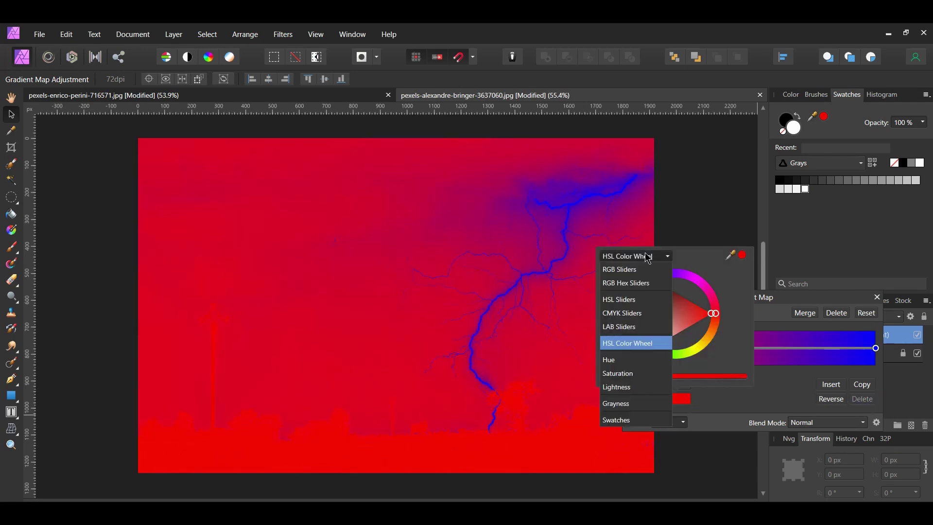
pyautogui.click(646, 284)
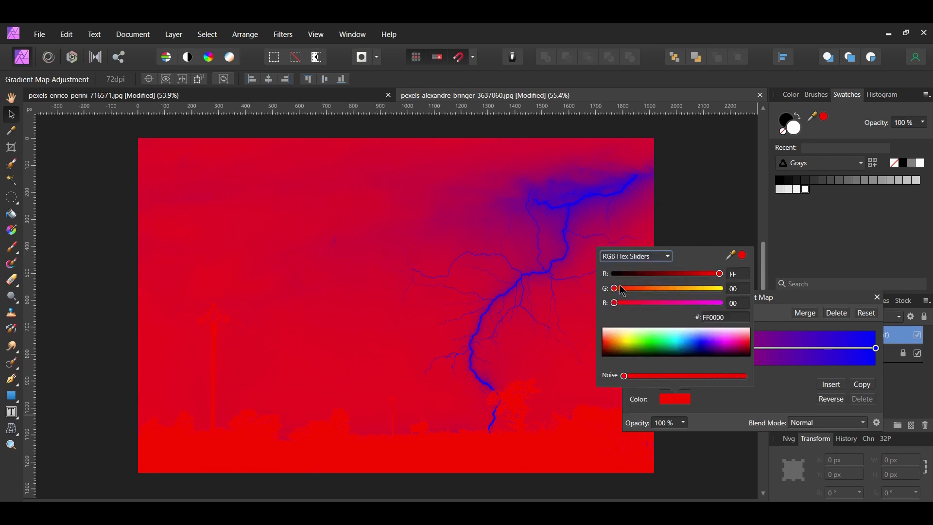
pyautogui.moveTo(616, 293); pyautogui.dragTo(721, 303)
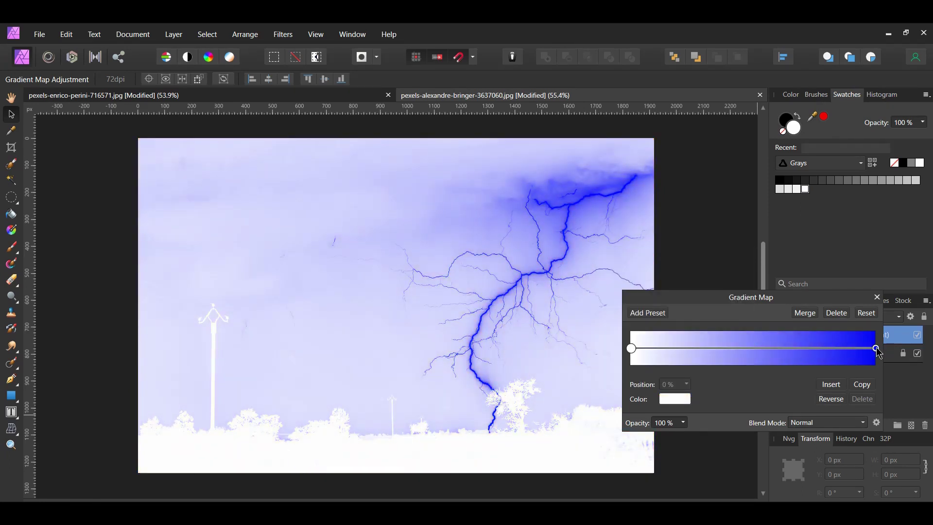
# Set the right gradient stop to black and close the Gradient Map settings.
pyautogui.click(876, 349)
pyautogui.click(682, 403)
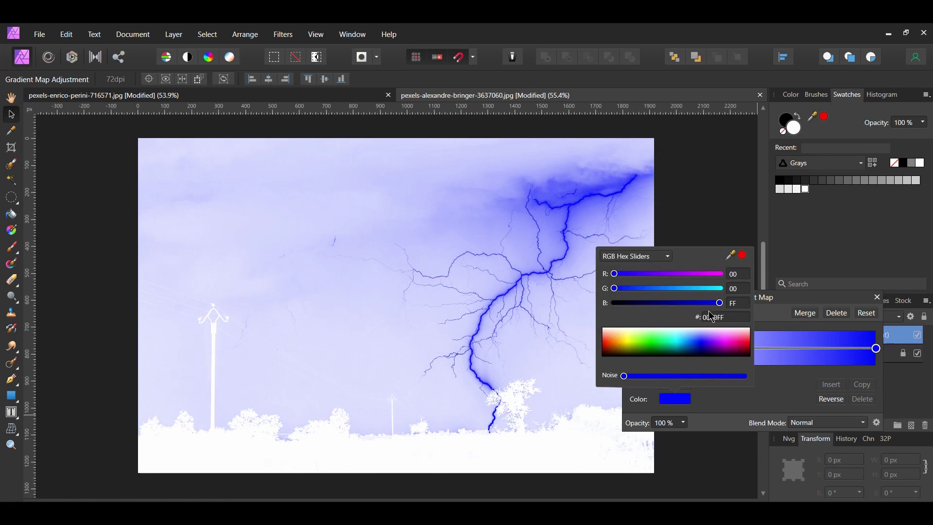
pyautogui.moveTo(719, 303); pyautogui.dragTo(594, 313)
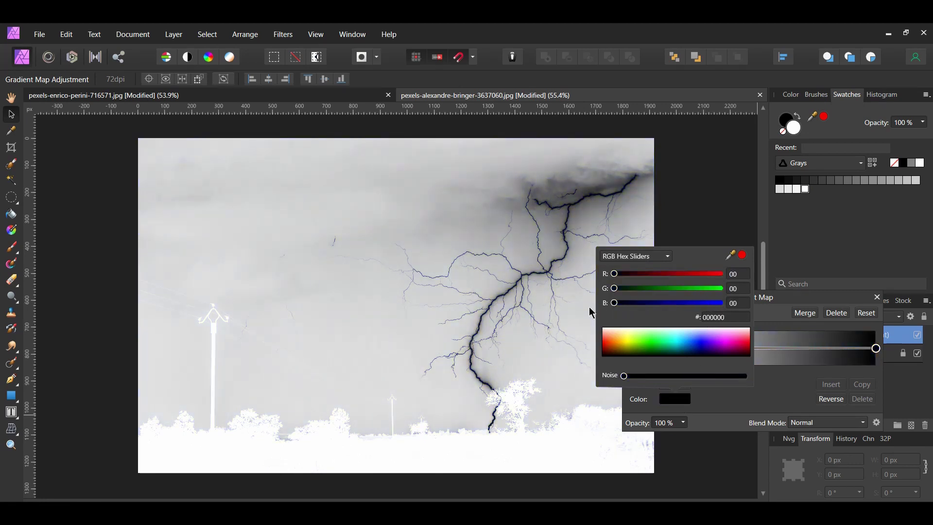
pyautogui.click(788, 393)
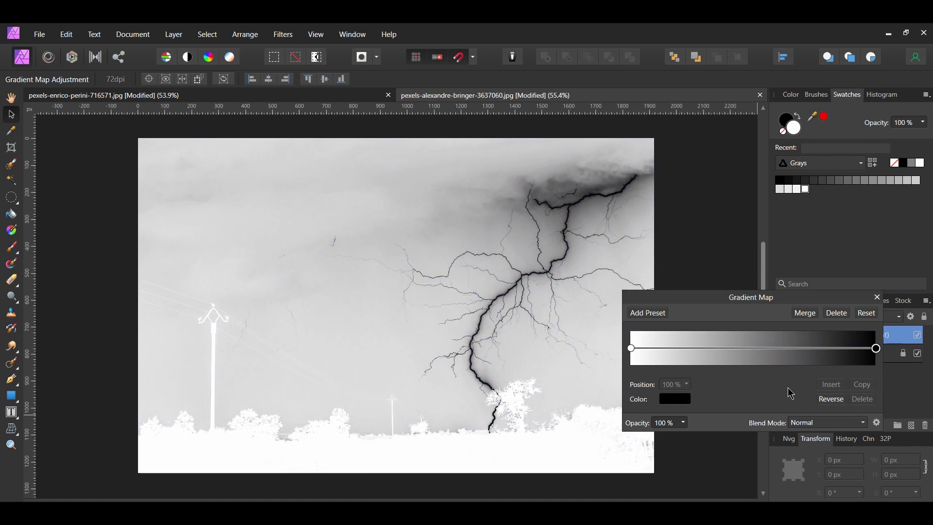
pyautogui.click(877, 297)
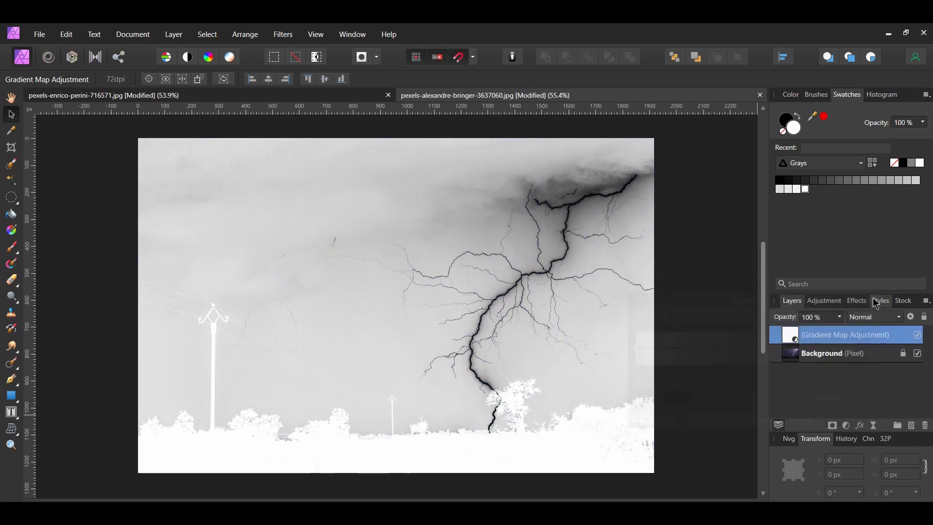
pyautogui.click(845, 425)
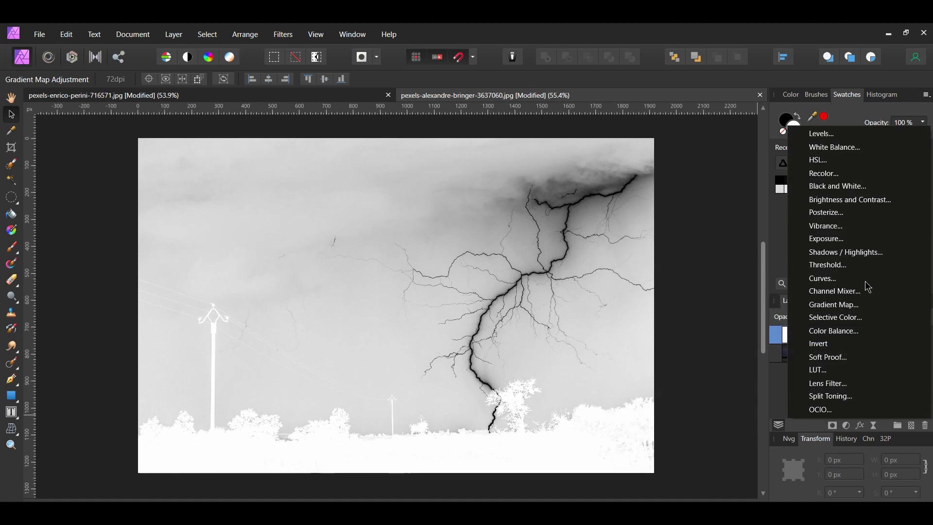
# Add Levels with black 10% and white 51%, then a new pixel layer above Background.
pyautogui.click(848, 138)
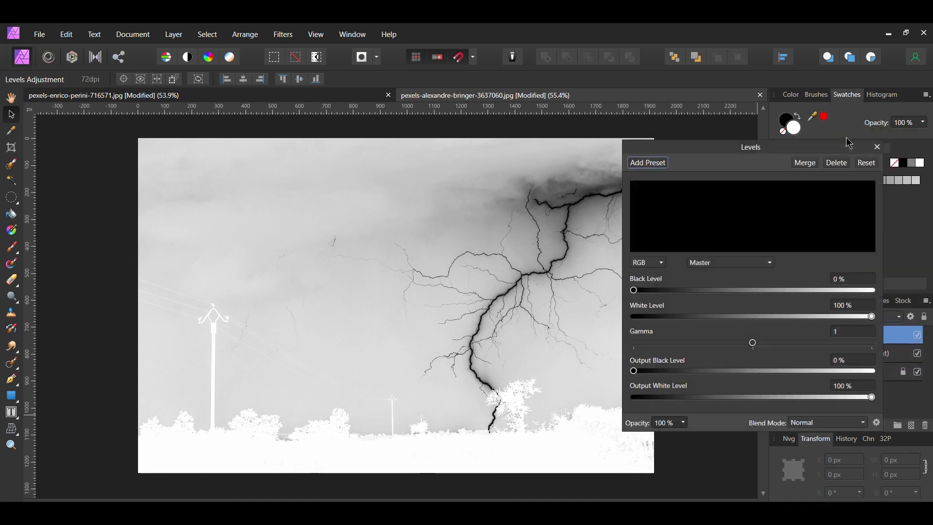
pyautogui.click(841, 277)
pyautogui.write('10')
pyautogui.press('Return')
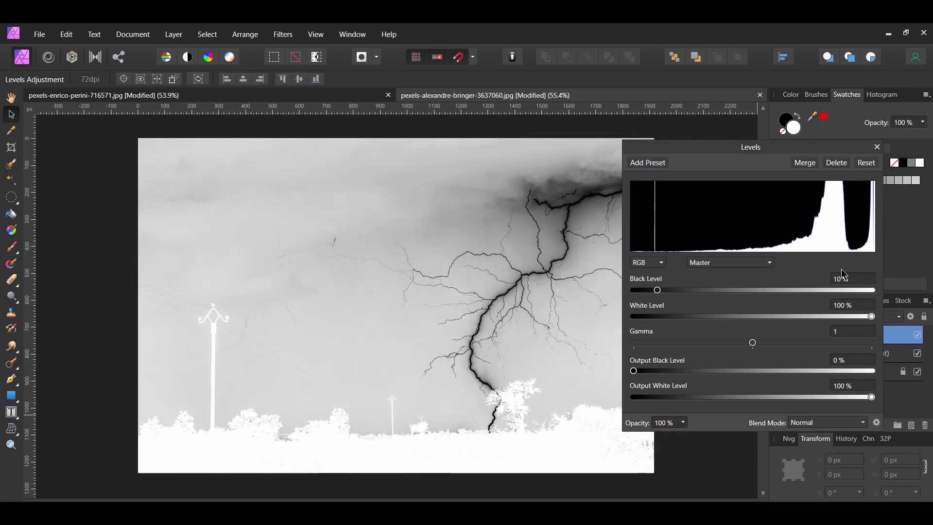
pyautogui.click(853, 305)
pyautogui.write('51')
pyautogui.press('Return')
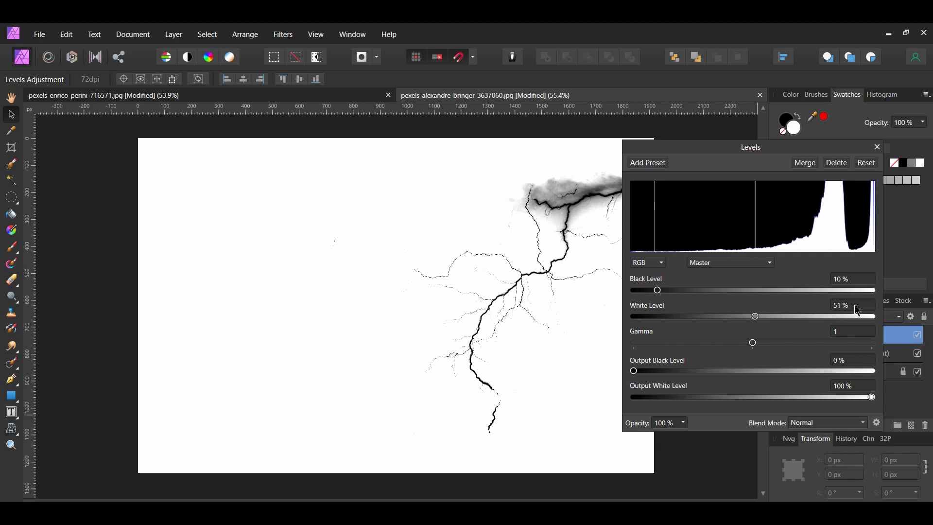
pyautogui.click(877, 147)
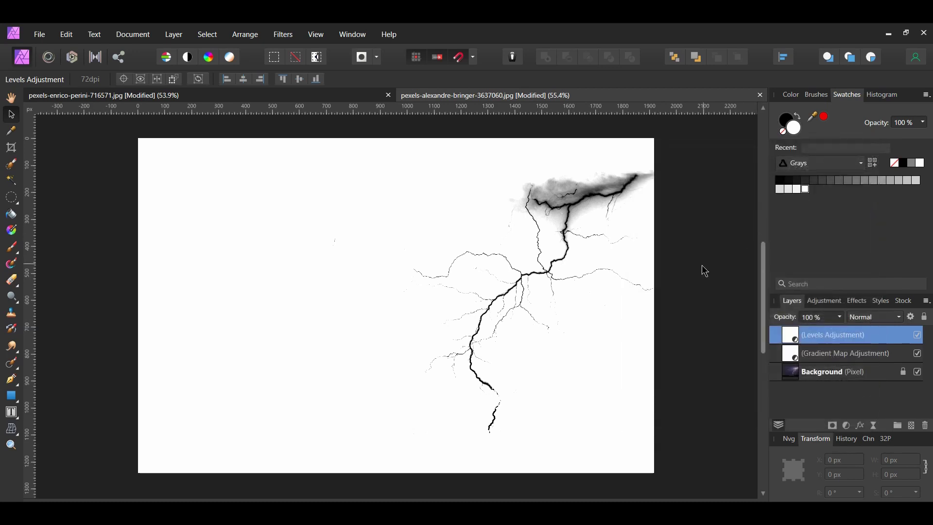
pyautogui.click(824, 379)
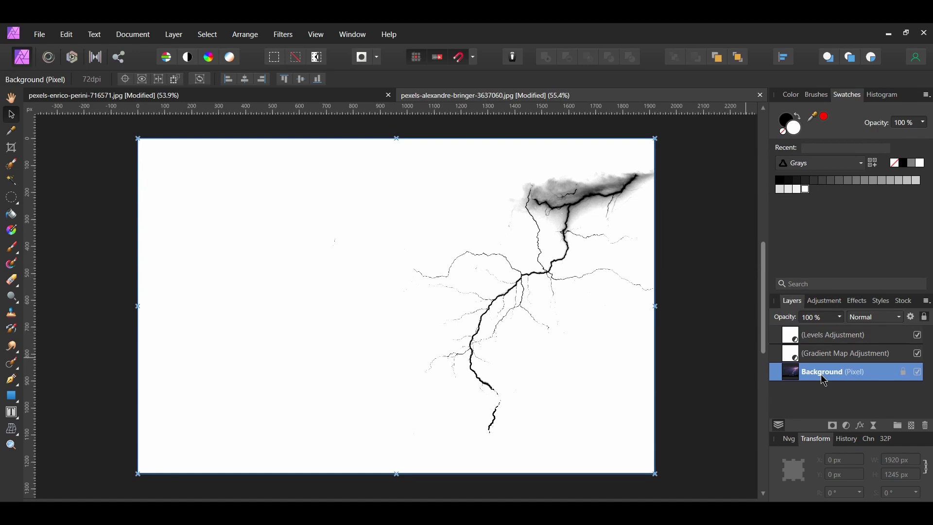
pyautogui.click(912, 427)
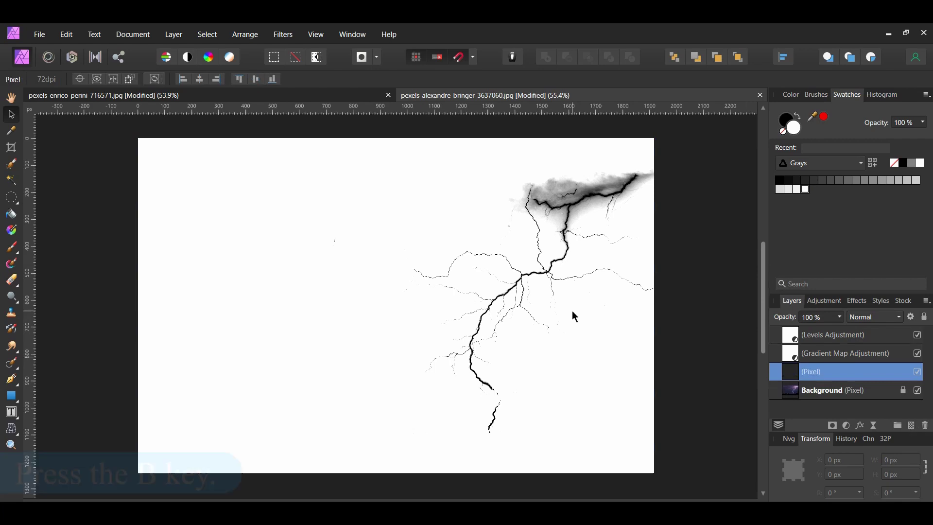
# Pick the soft 64 px round brush from the brush presets.
pyautogui.press('b')
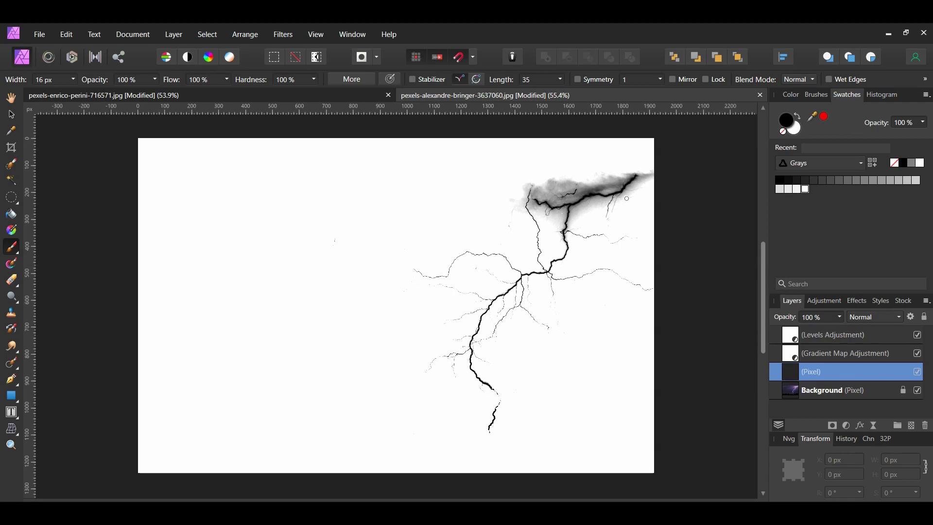
pyautogui.click(818, 95)
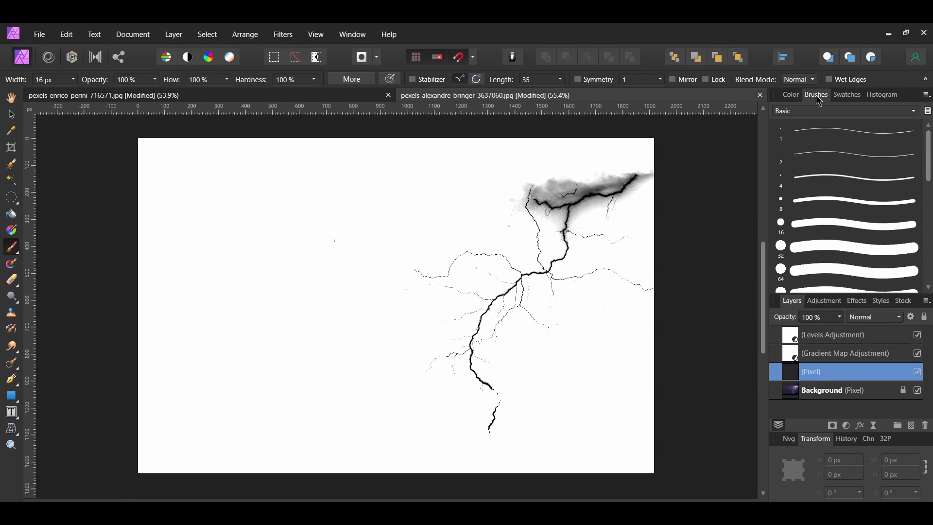
pyautogui.scroll(-5, 809, 199)
pyautogui.click(808, 199)
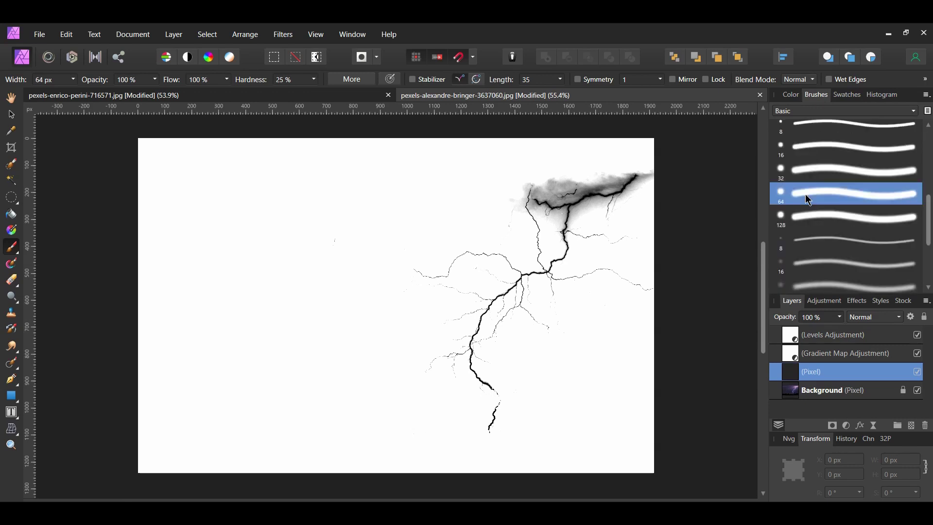
pyautogui.click(858, 99)
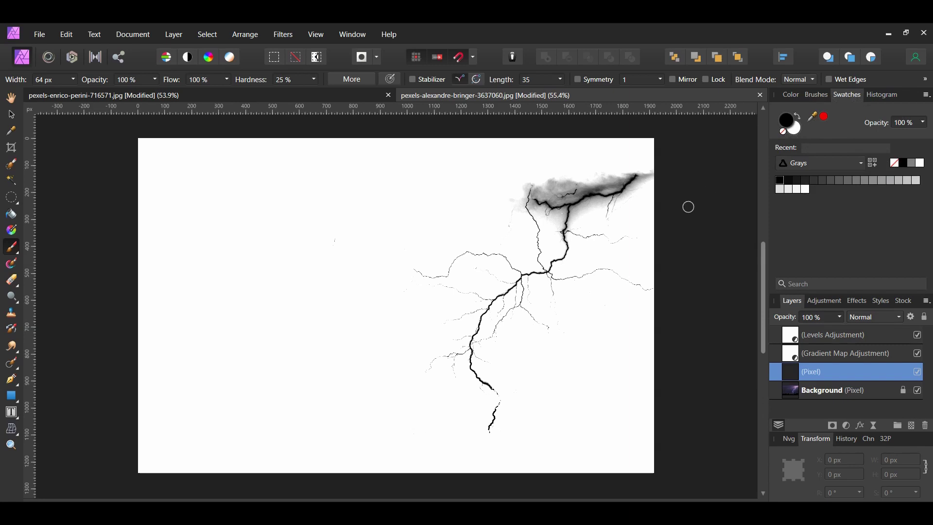
pyautogui.scroll(3, 571, 203)
# With a smaller brush, paint white over the grey haze around the bolt's top, then select all four layers.
pyautogui.press('[')
pyautogui.press('[')
pyautogui.press('[')
pyautogui.press('[')
pyautogui.press('[')
pyautogui.press('[')
pyautogui.press('[')
pyautogui.press('[')
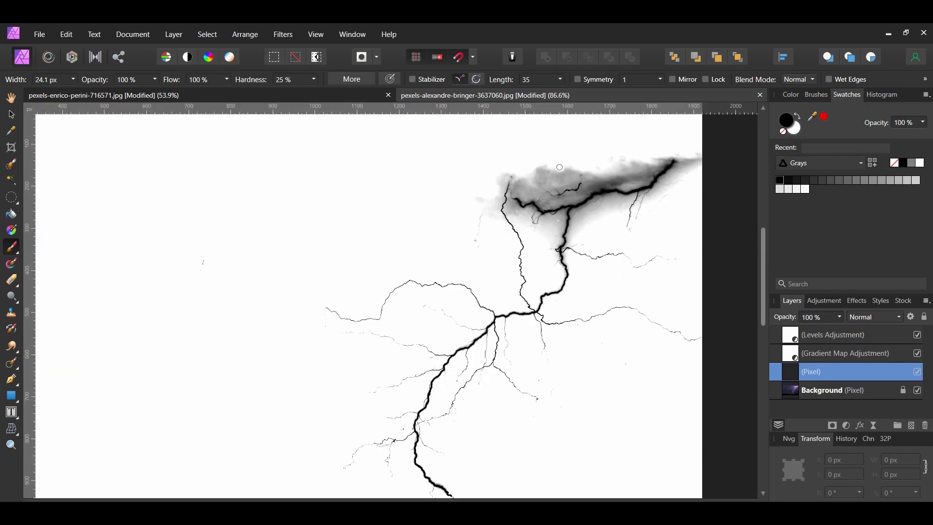
pyautogui.moveTo(549, 168)
pyautogui.mouseDown()
pyautogui.moveTo(515, 185)
pyautogui.moveTo(535, 190)
pyautogui.mouseUp()
pyautogui.moveTo(697, 157); pyautogui.dragTo(583, 228)
pyautogui.scroll(-3, 730, 456)
pyautogui.press('[')
pyautogui.press('[')
pyautogui.press('[')
pyautogui.press('[')
pyautogui.press('[')
pyautogui.press('[')
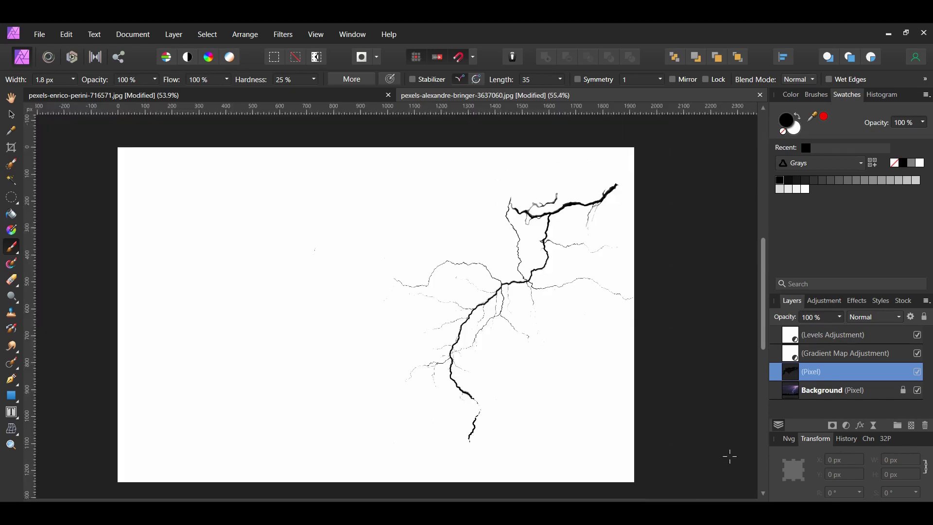
pyautogui.click(825, 339)
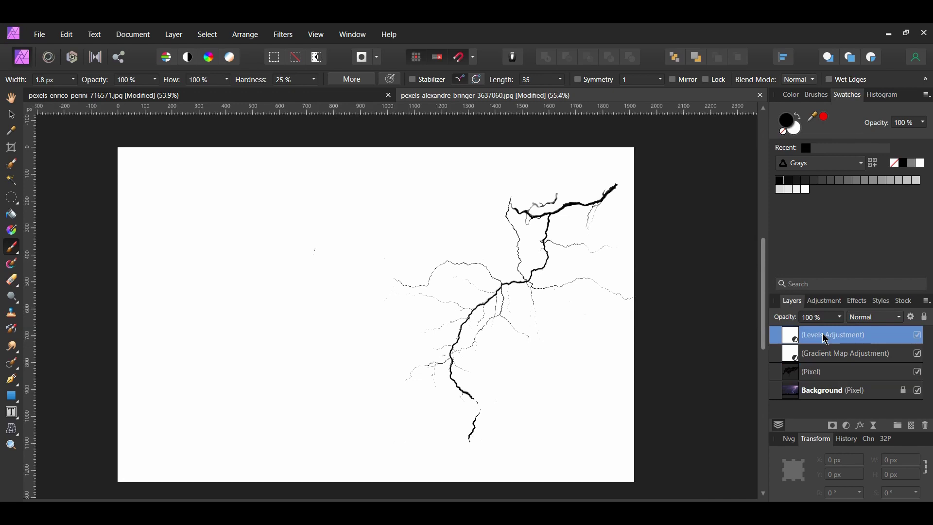
pyautogui.keyDown('shift'); pyautogui.click(836, 393); pyautogui.keyUp('shift')
# Merge the visible layers into a new layer and hide the original layers.
pyautogui.rightClick(848, 362)
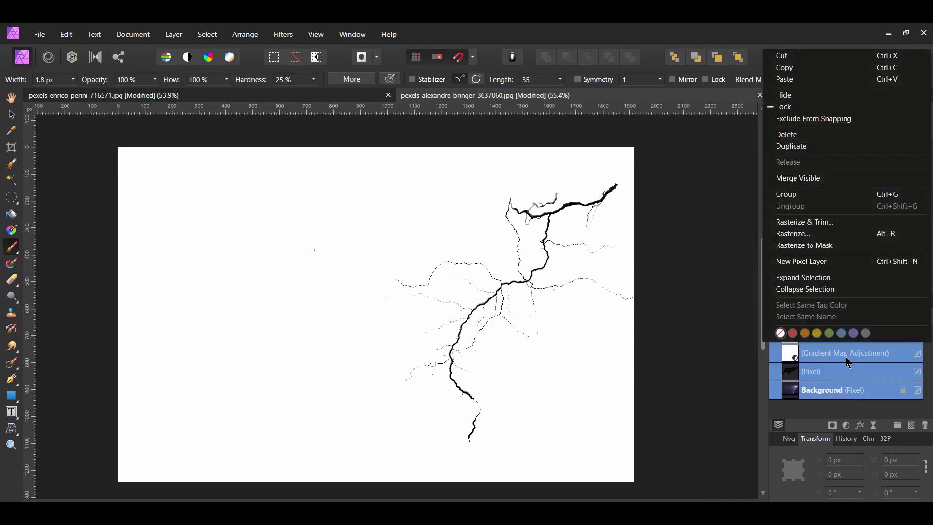
pyautogui.click(834, 179)
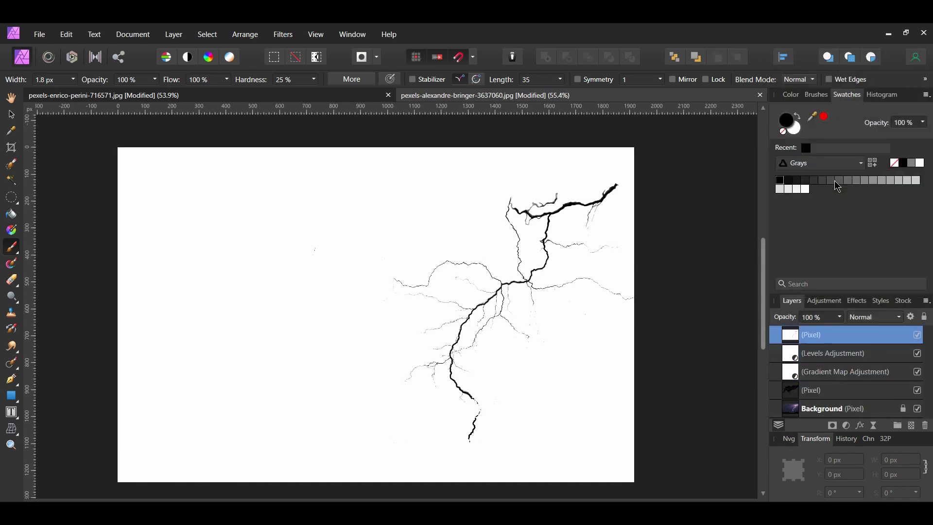
pyautogui.click(914, 353)
pyautogui.keyDown('shift'); pyautogui.click(913, 409); pyautogui.keyUp('shift')
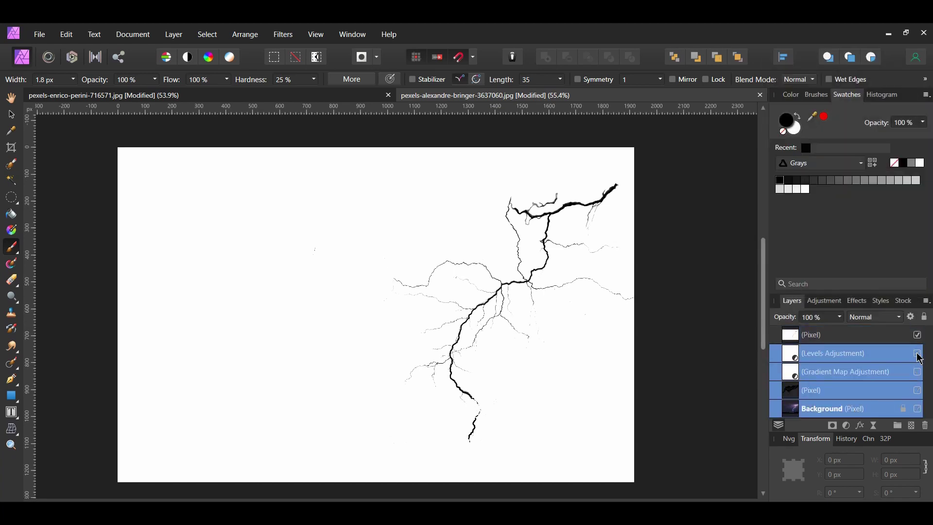
pyautogui.press('v')
pyautogui.click(724, 391)
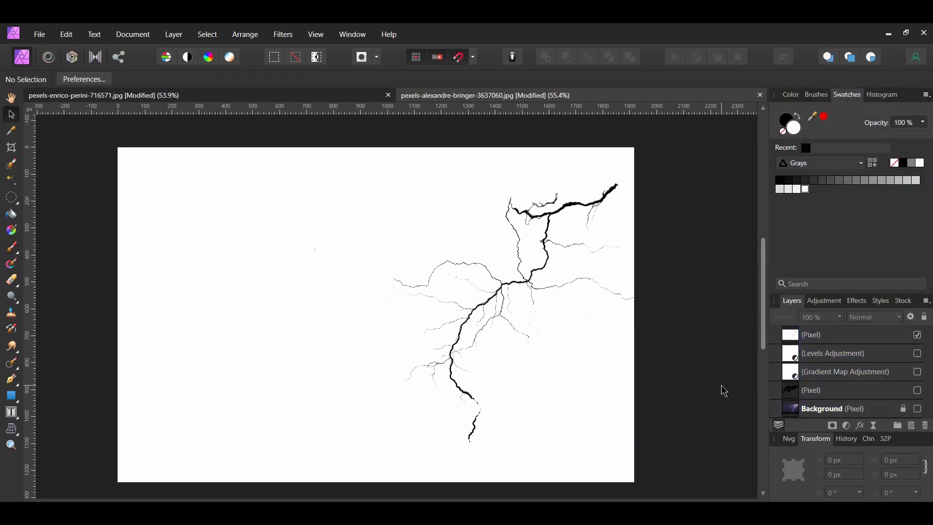
# Crop the image tightly around the lightning bolt to 937 × 1004 px.
pyautogui.click(11, 148)
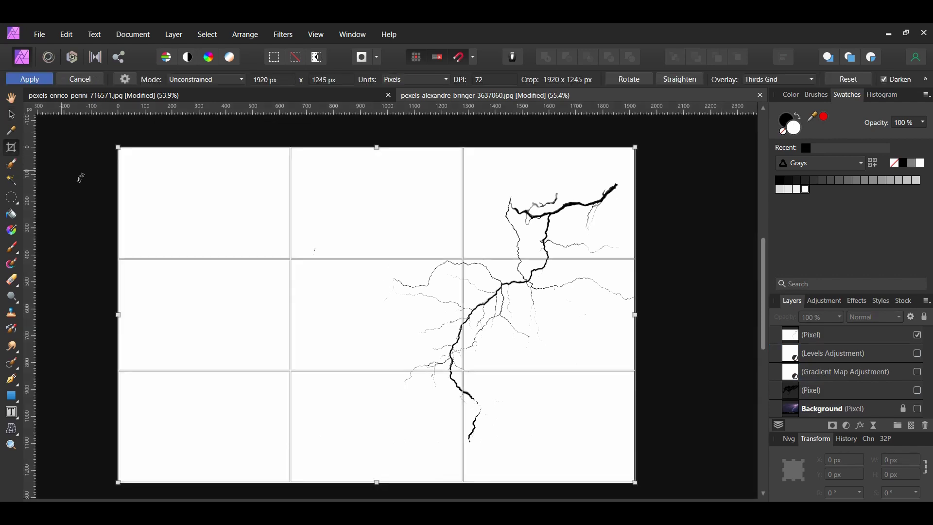
pyautogui.moveTo(118, 314); pyautogui.dragTo(377, 316)
pyautogui.moveTo(506, 147); pyautogui.dragTo(505, 179)
pyautogui.moveTo(506, 482); pyautogui.dragTo(511, 450)
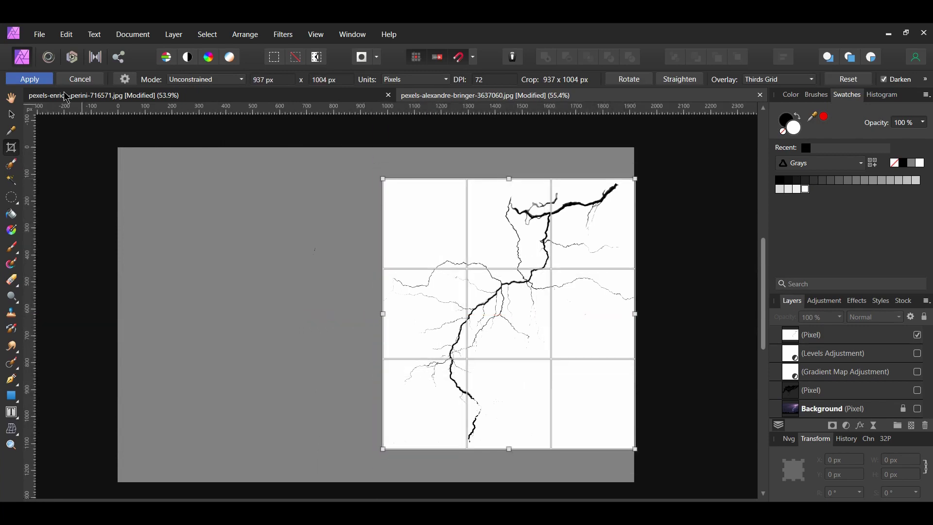
pyautogui.click(26, 80)
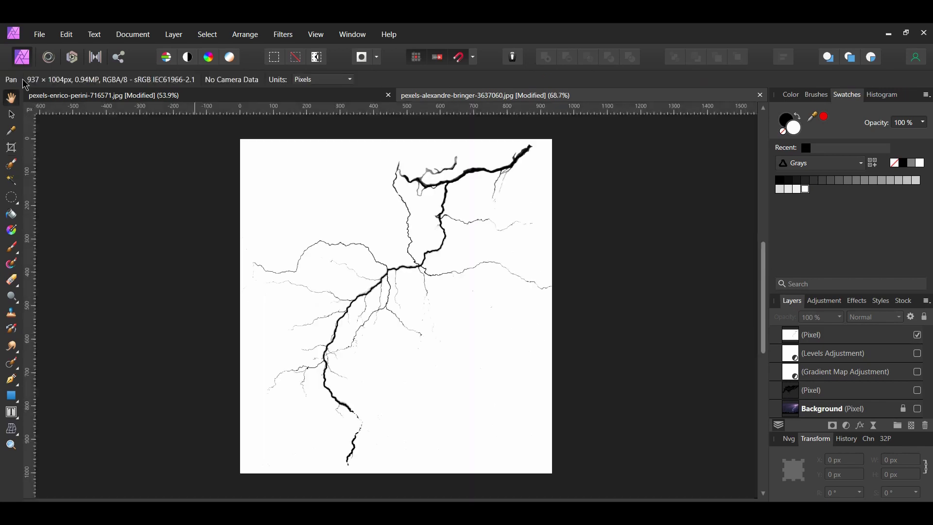
pyautogui.click(830, 336)
# Rasterize the merged lightning layer.
pyautogui.rightClick(832, 339)
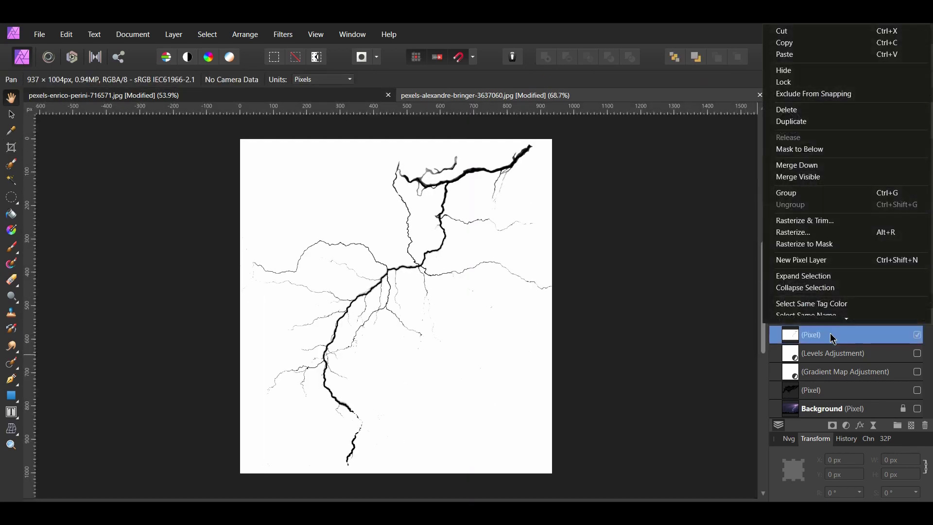
pyautogui.click(820, 232)
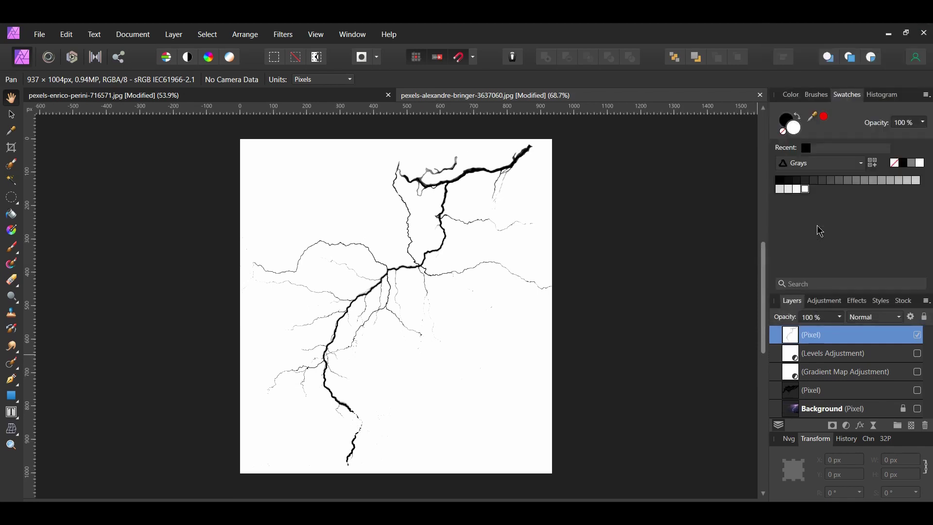
pyautogui.press('v')
# Export the image as a PNG named Lightning and return to the lake composite.
pyautogui.click(39, 34)
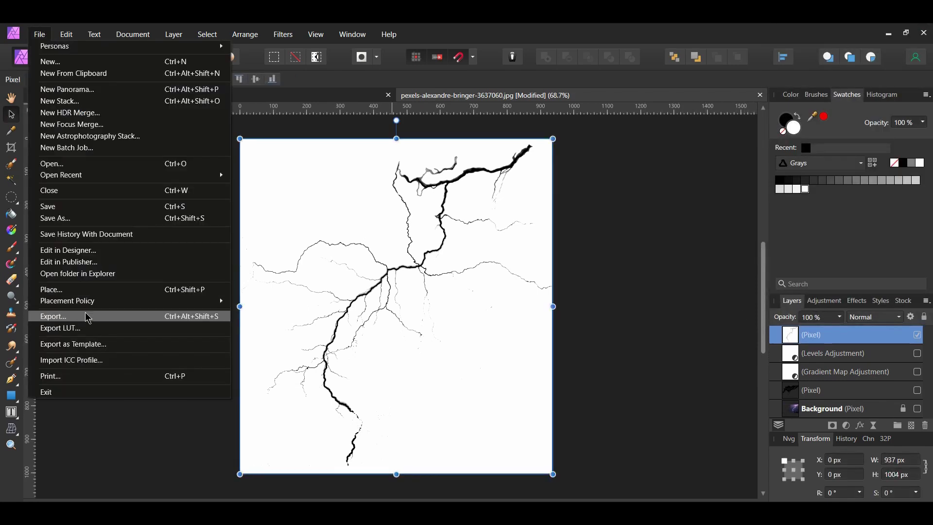
pyautogui.click(88, 317)
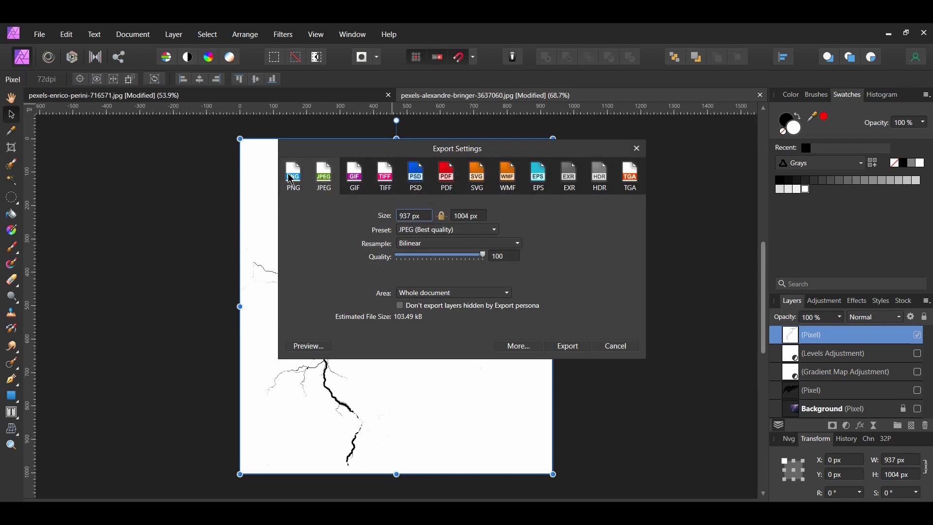
pyautogui.click(292, 178)
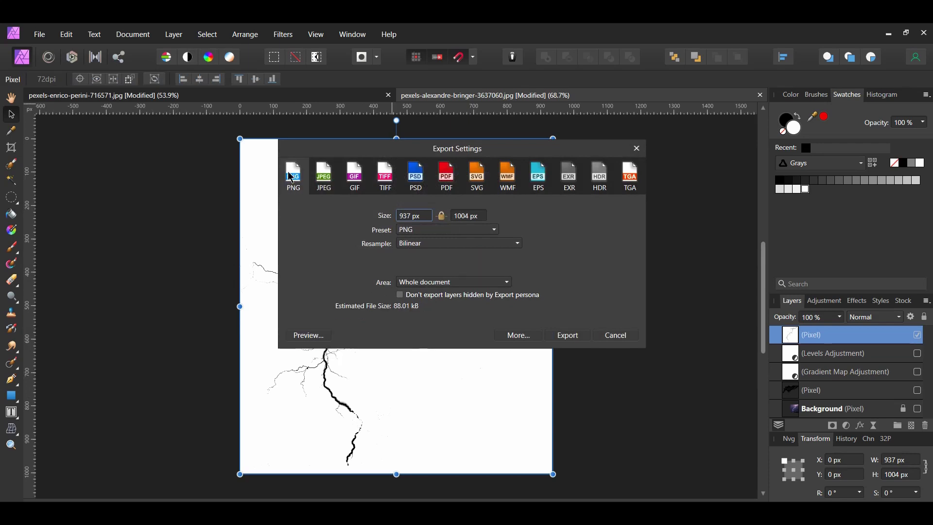
pyautogui.click(567, 335)
pyautogui.write('Lightning')
pyautogui.click(635, 495)
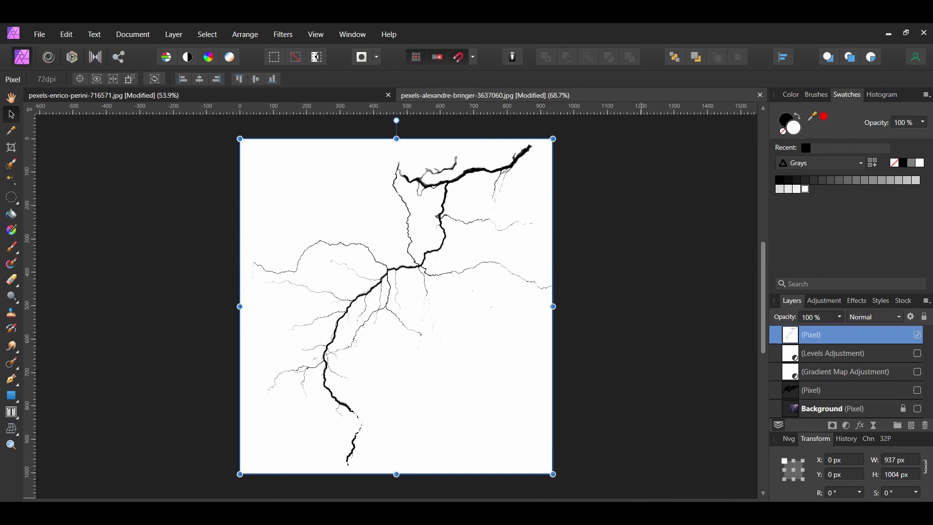
pyautogui.click(270, 97)
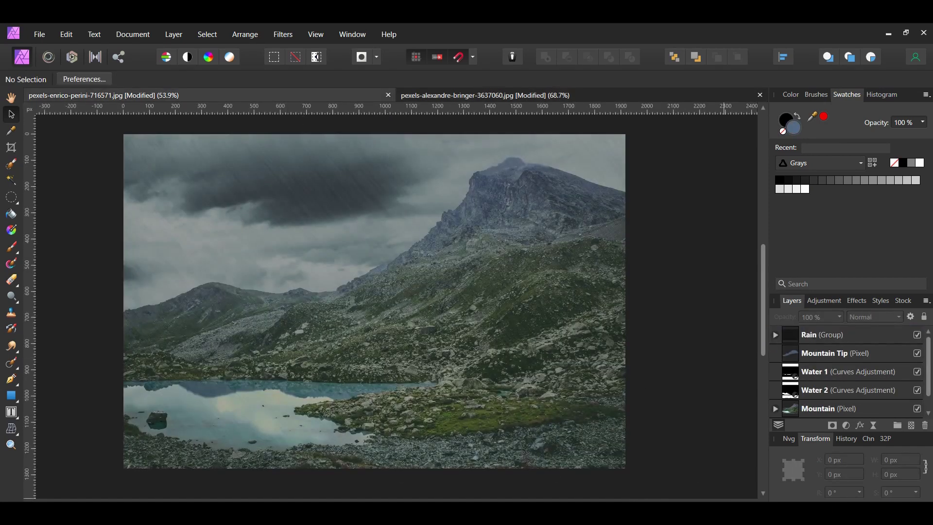
# Close the lightning document and create a brush category named Lightning Brush.
pyautogui.click(760, 95)
pyautogui.click(816, 95)
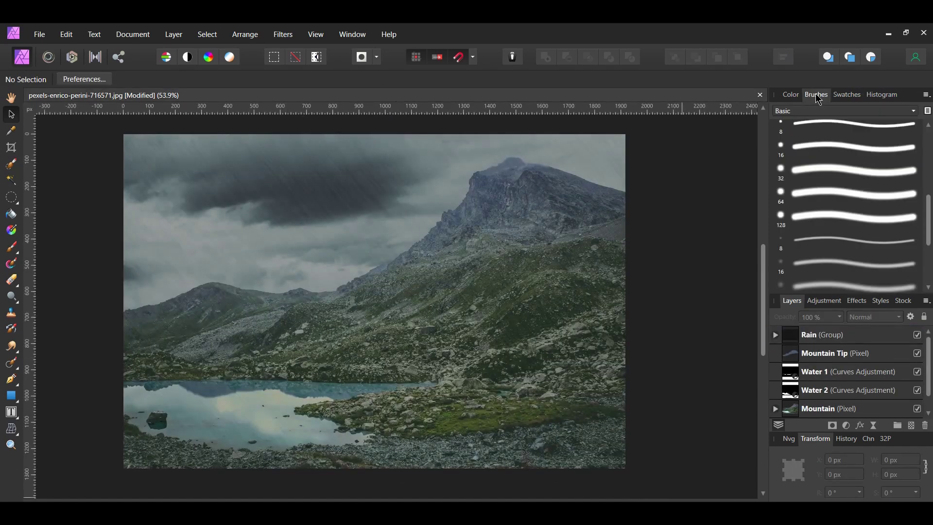
pyautogui.click(927, 96)
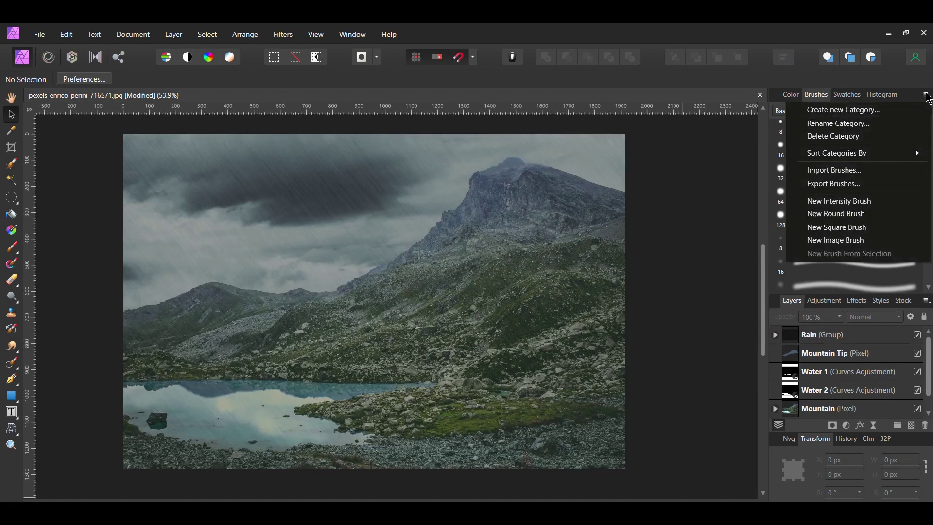
pyautogui.click(898, 107)
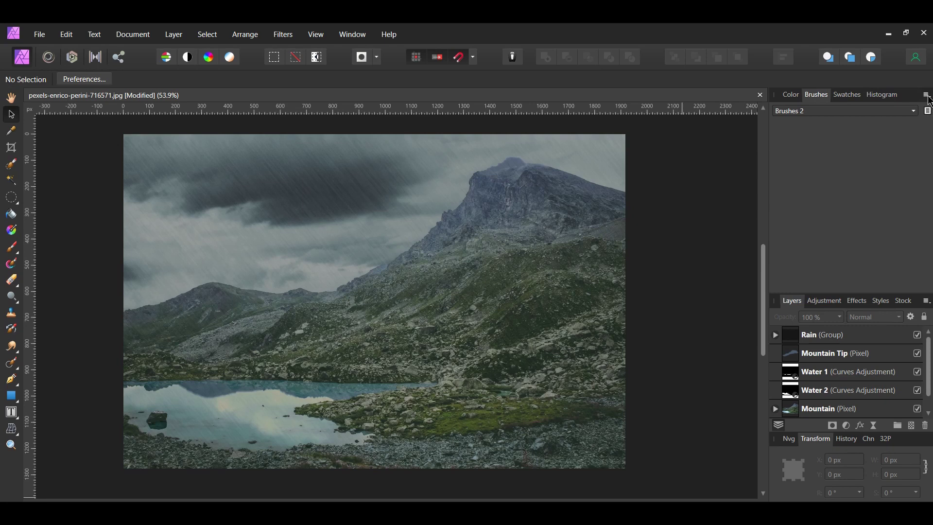
pyautogui.click(926, 96)
pyautogui.click(910, 127)
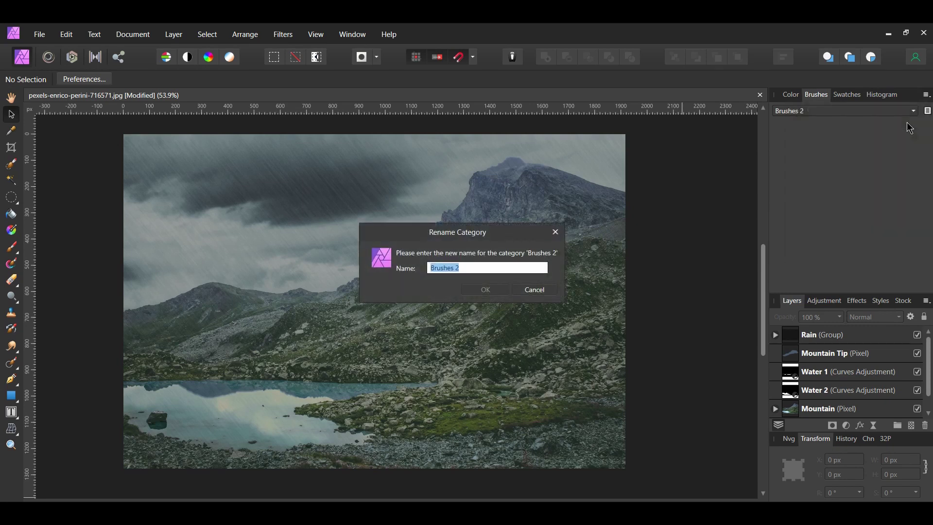
pyautogui.write('Lightning Brush')
pyautogui.press('Return')
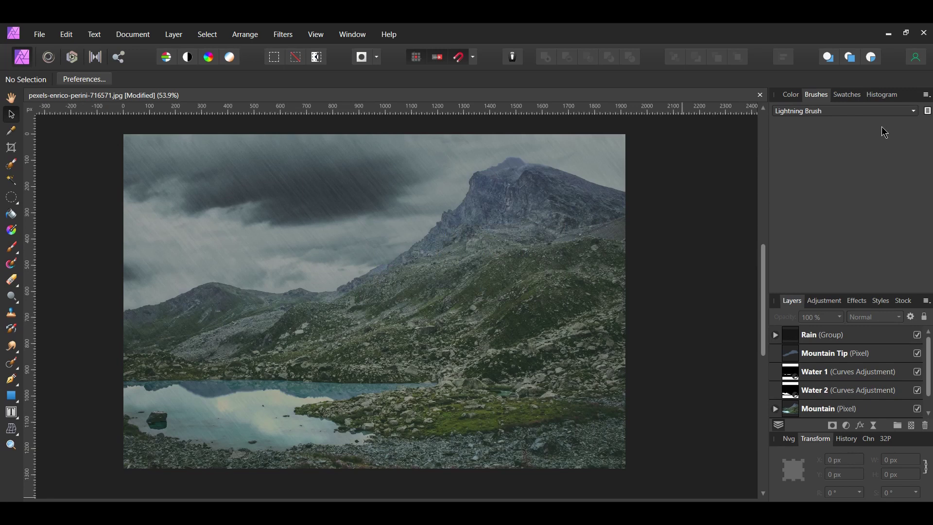
# Create a new intensity brush in that category from the Lightning PNG.
pyautogui.click(925, 94)
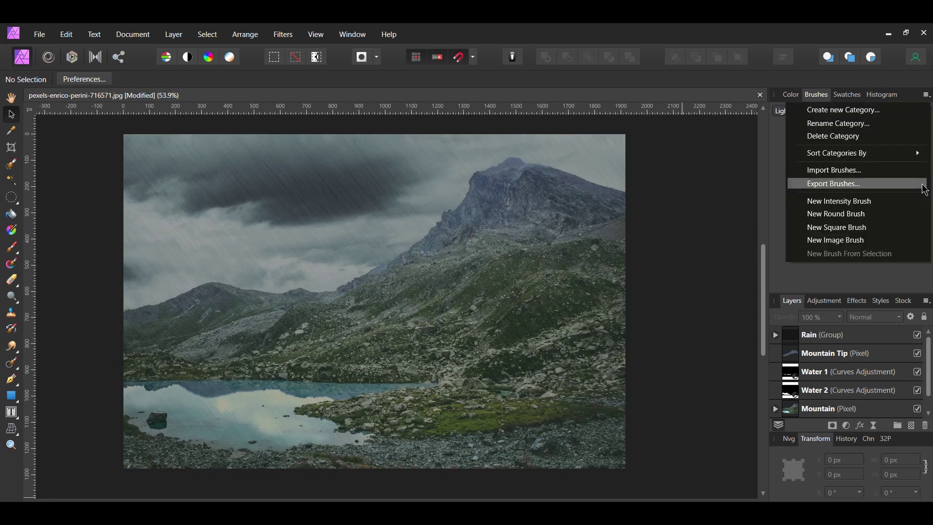
pyautogui.click(893, 206)
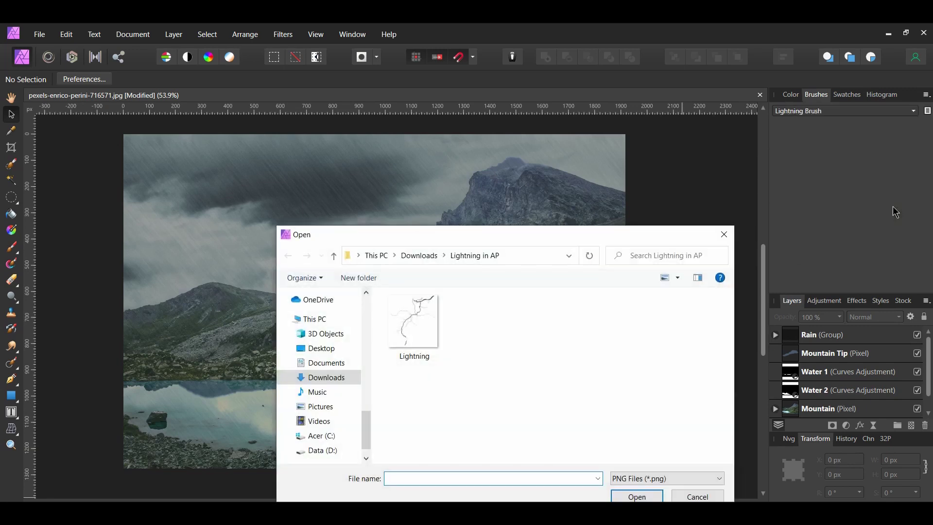
pyautogui.click(422, 338)
pyautogui.click(636, 496)
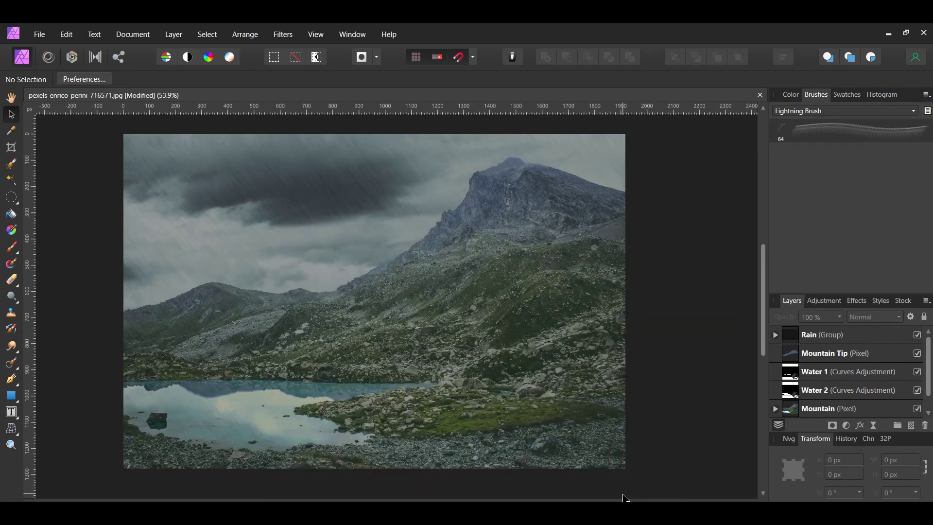
pyautogui.click(911, 426)
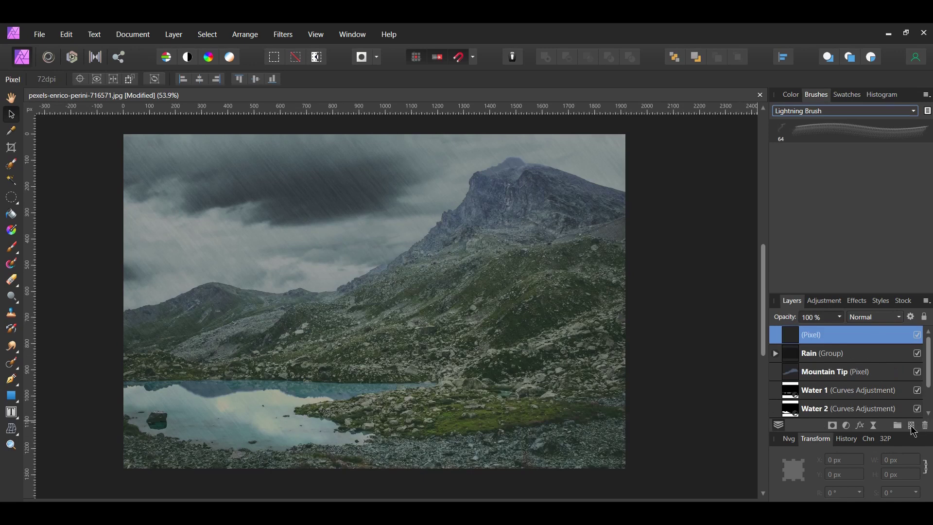
# Rename the new pixel layer to Lightning.
pyautogui.doubleClick(840, 335)
pyautogui.write('Lightning')
pyautogui.press('Return')
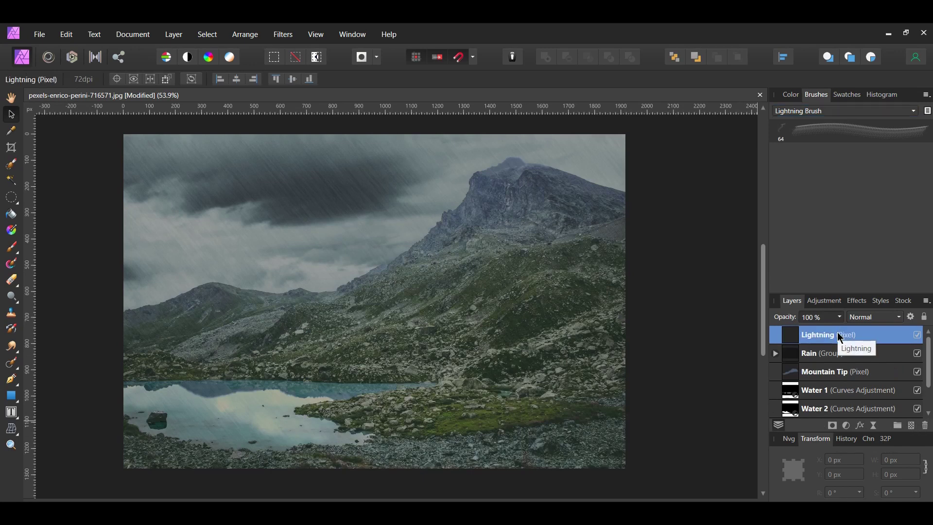
# Stamp a large white bolt into the sky with the enlarged Lightning brush.
pyautogui.press('b')
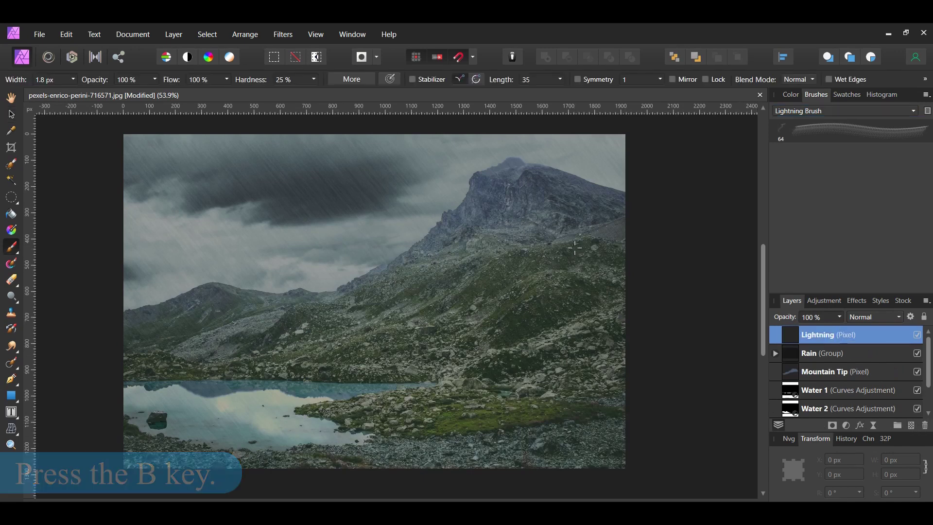
pyautogui.click(796, 132)
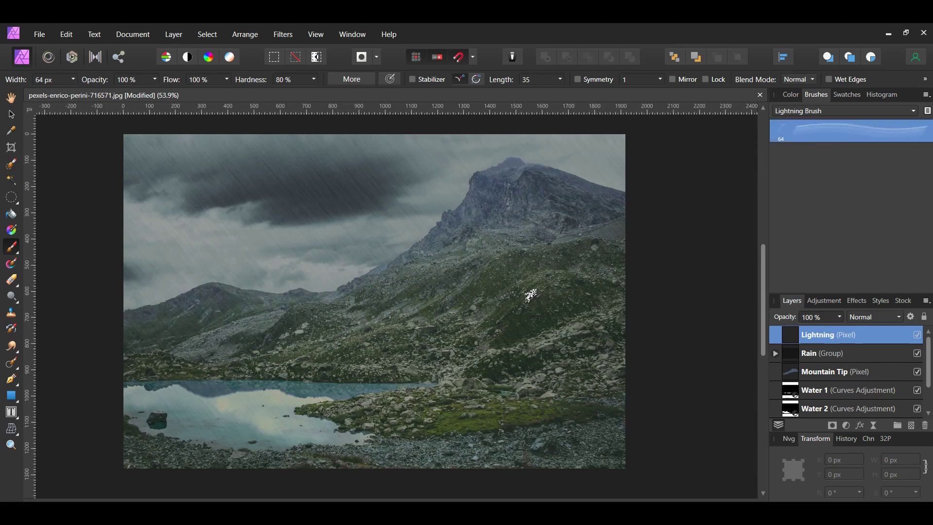
pyautogui.moveTo(298, 271); pyautogui.dragTo(405, 271)
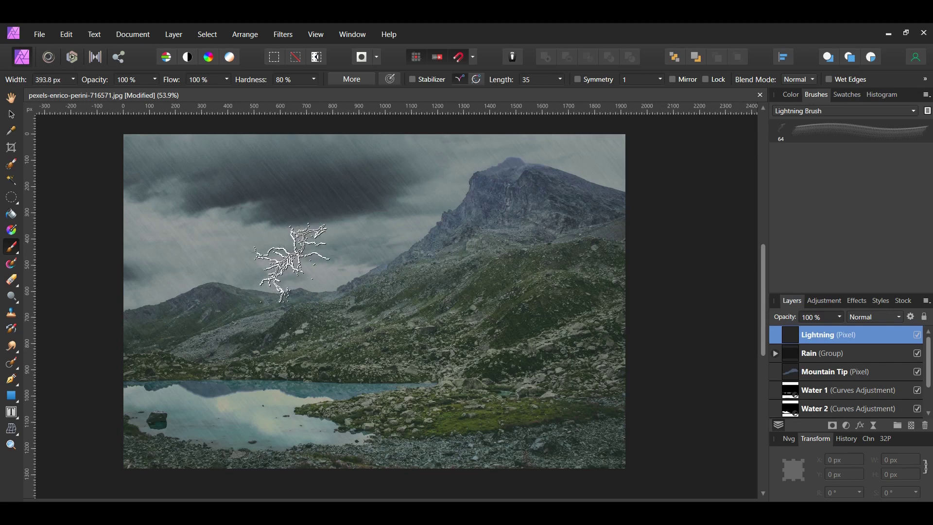
pyautogui.click(842, 96)
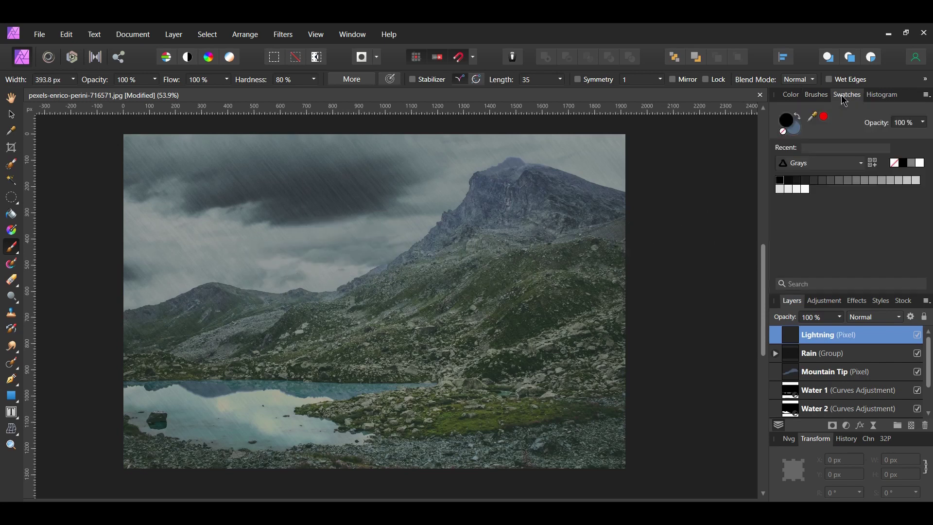
pyautogui.click(919, 163)
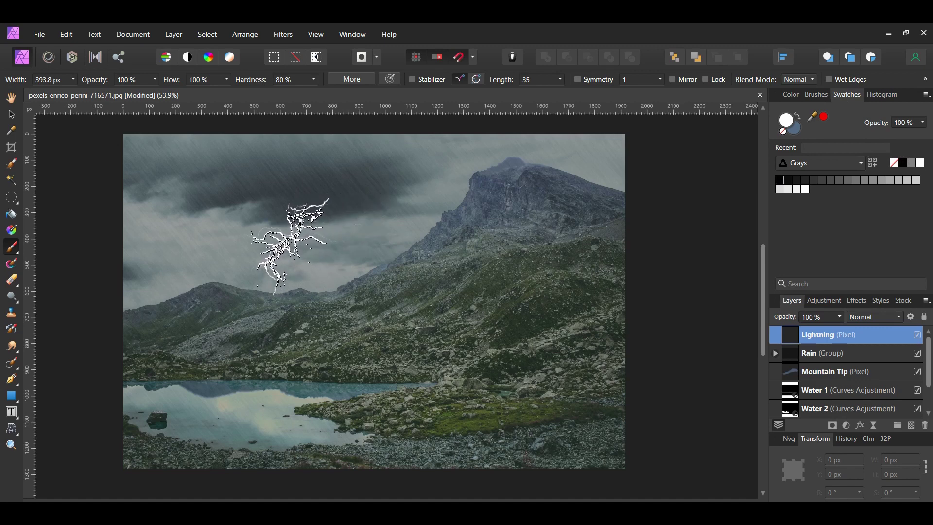
pyautogui.click(290, 248)
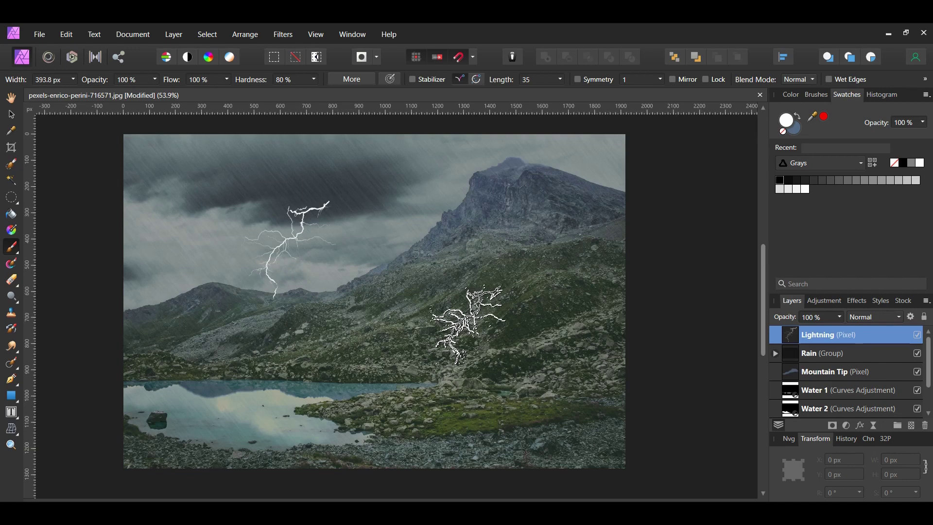
pyautogui.click(860, 426)
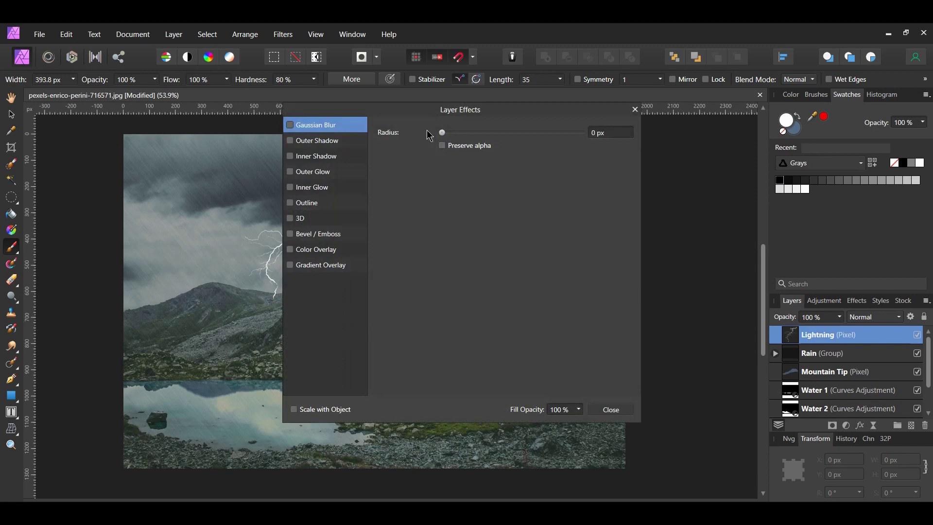
# Enable Outer Shadow in Screen blend mode with colour #0275F4.
pyautogui.moveTo(403, 118); pyautogui.dragTo(567, 125)
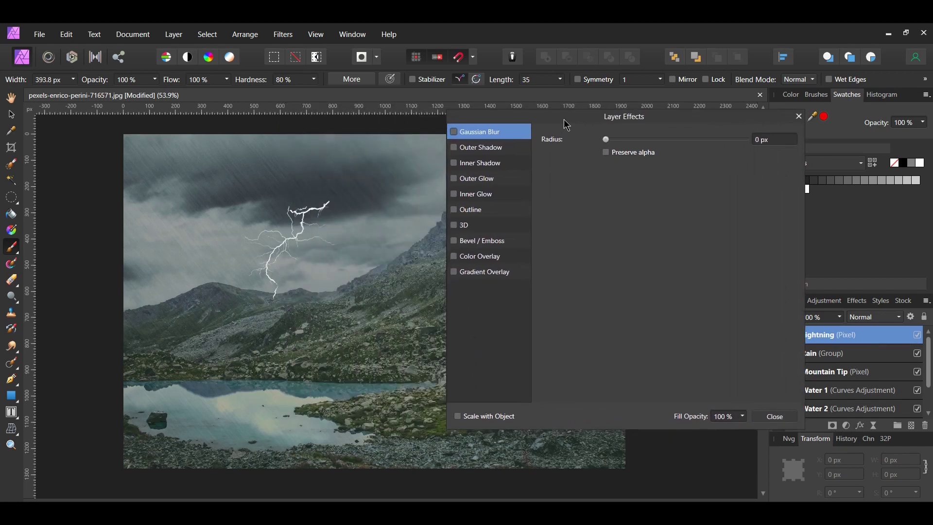
pyautogui.click(465, 150)
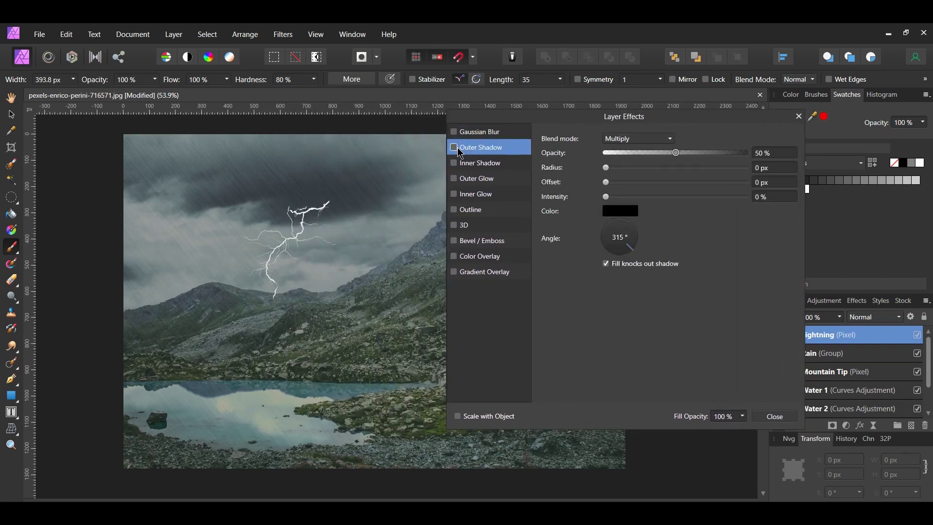
pyautogui.click(653, 139)
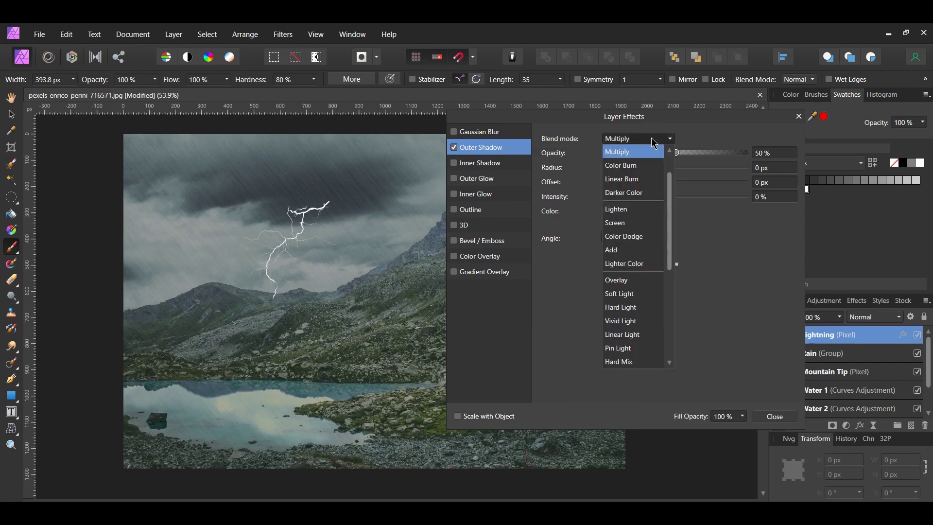
pyautogui.click(627, 223)
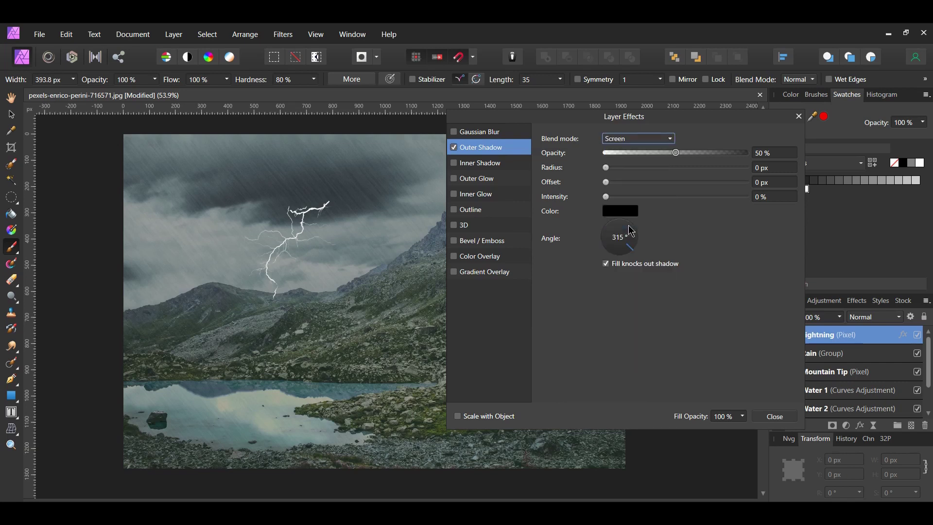
pyautogui.click(621, 213)
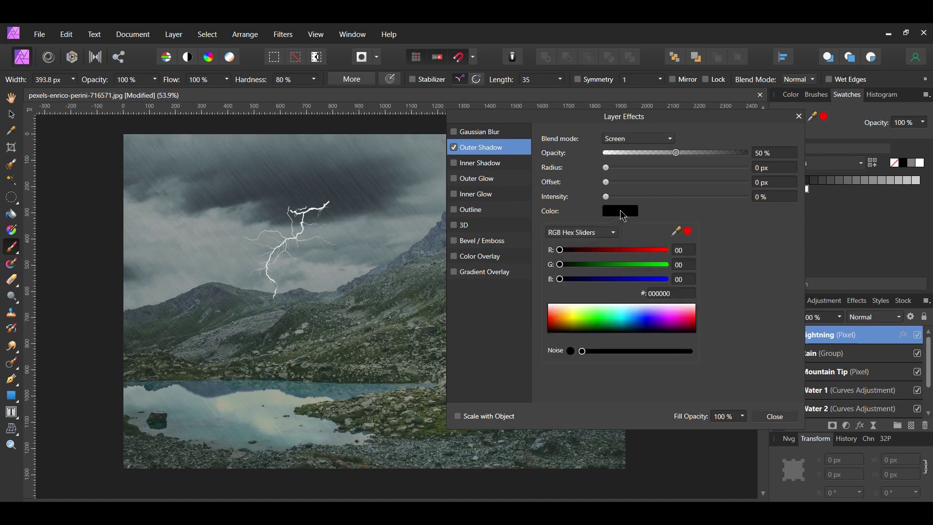
pyautogui.click(663, 293)
pyautogui.write('0275F4')
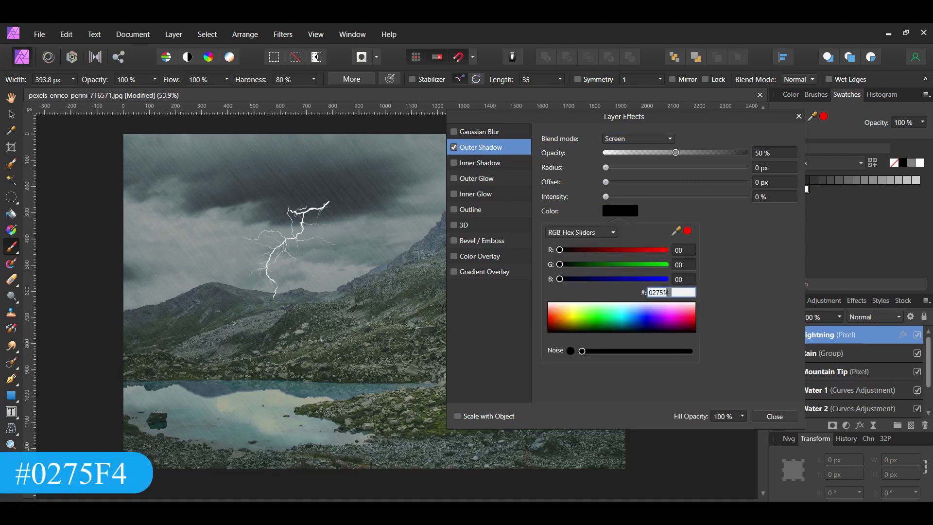
pyautogui.press('Return')
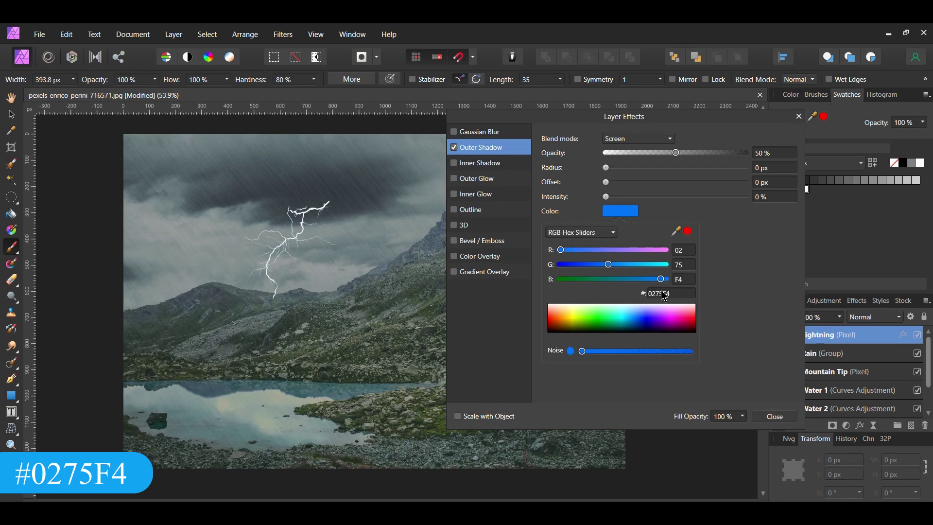
# Set the shadow to 70% opacity, 100 px radius and 80% intensity, and enable Outer Glow.
pyautogui.click(787, 158)
pyautogui.write('70')
pyautogui.press('Return')
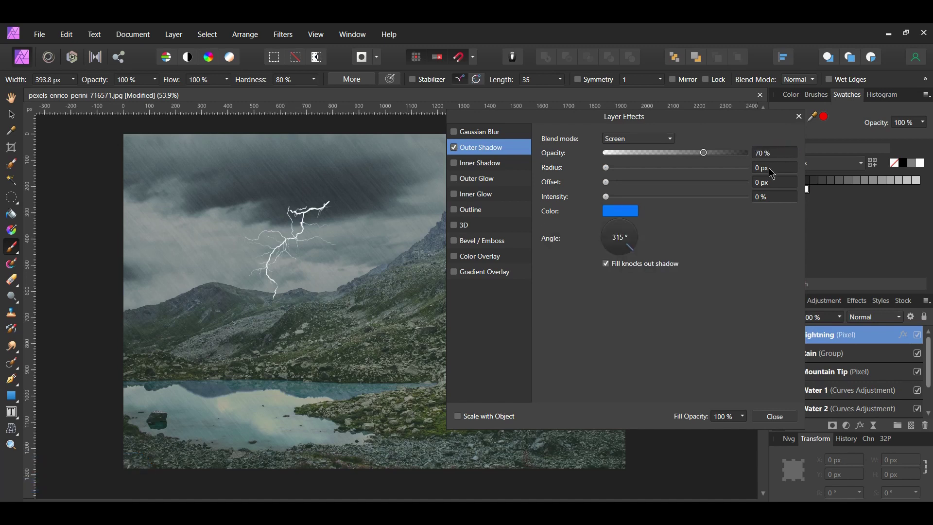
pyautogui.click(769, 168)
pyautogui.write('100')
pyautogui.press('Return')
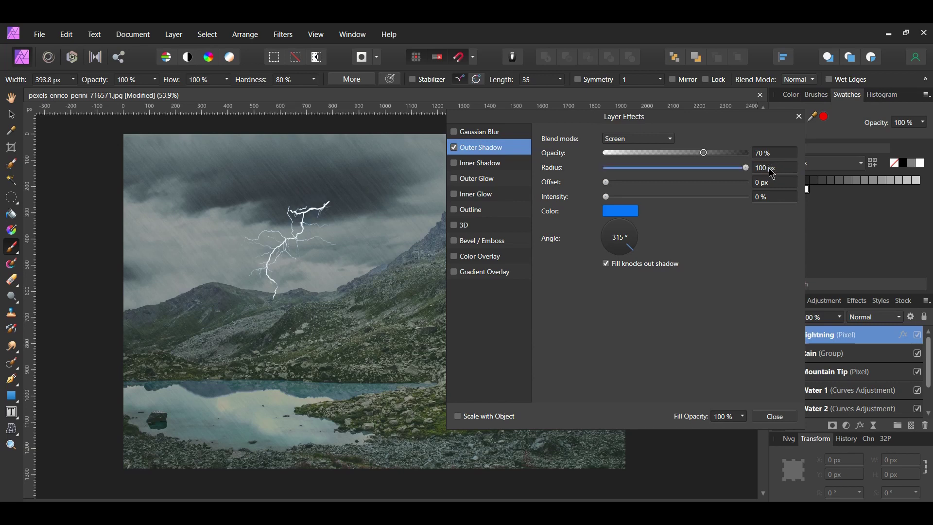
pyautogui.click(770, 203)
pyautogui.write('80')
pyautogui.press('Return')
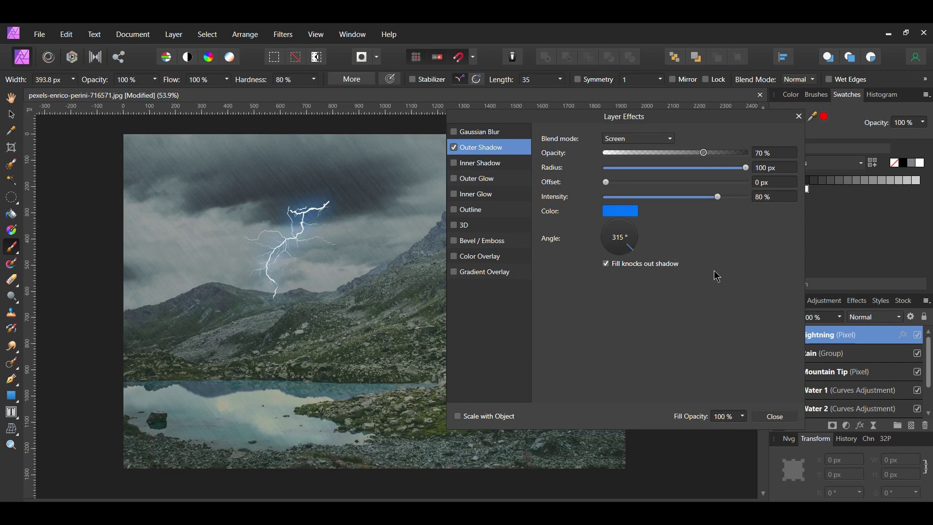
pyautogui.click(476, 179)
pyautogui.click(454, 179)
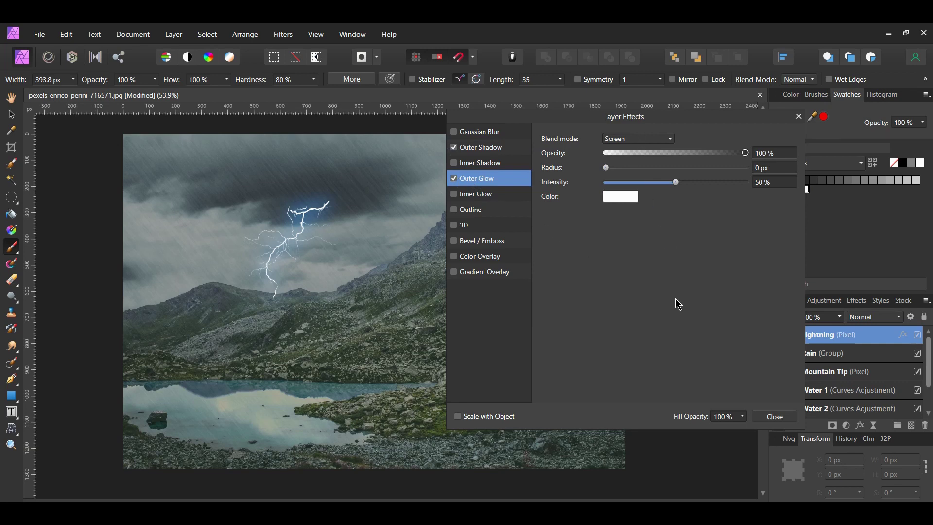
# Set the outer glow colour to dark blue #021CA4.
pyautogui.click(611, 197)
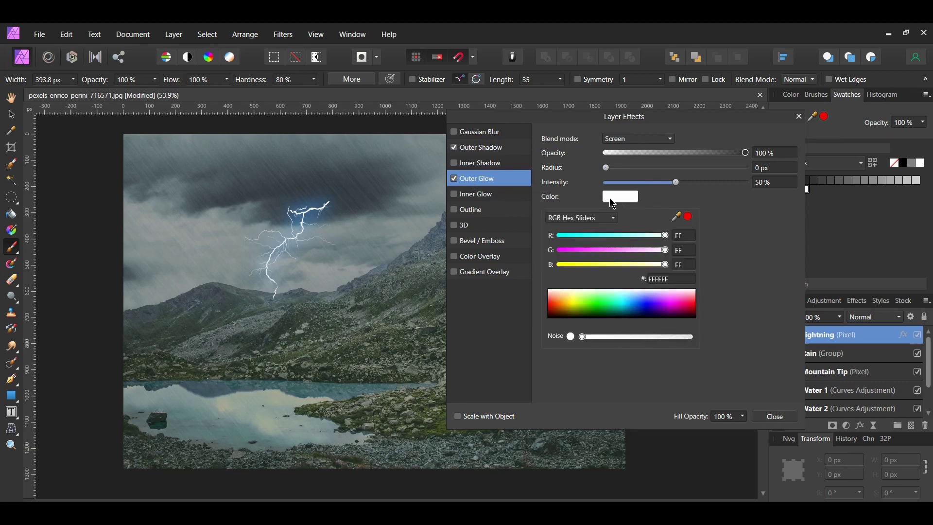
pyautogui.click(656, 280)
pyautogui.write('021ca4')
pyautogui.press('Return')
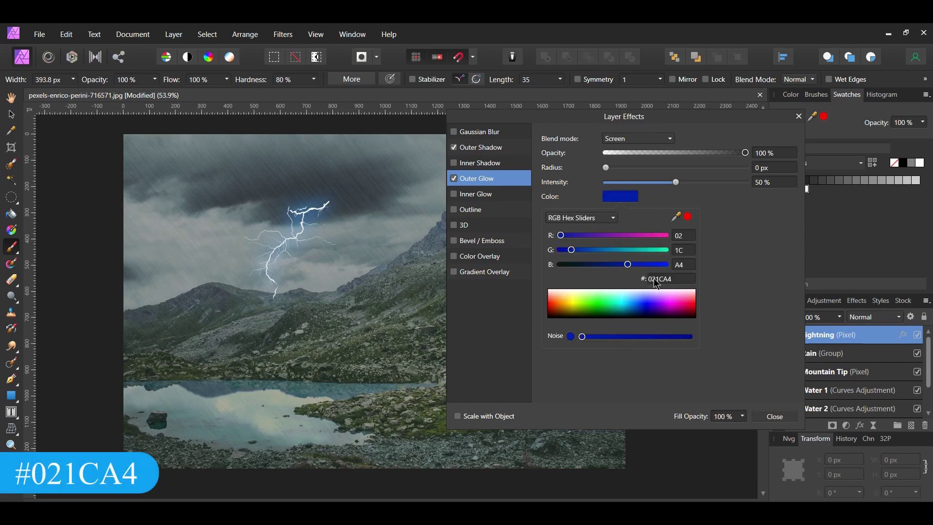
# Give the outer glow 50% opacity, 100 px radius and 60% intensity, and enable Inner Glow.
pyautogui.click(780, 152)
pyautogui.write('50')
pyautogui.press('Return')
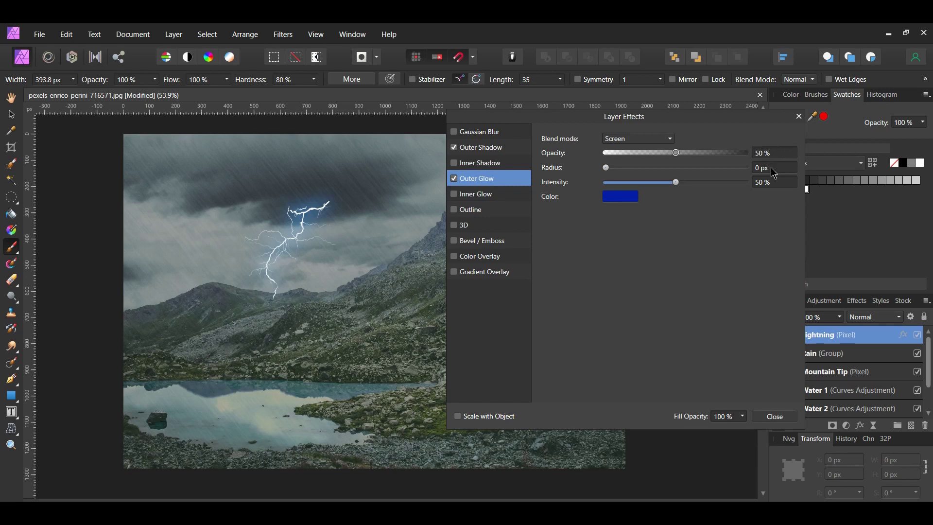
pyautogui.click(773, 168)
pyautogui.write('100')
pyautogui.press('Return')
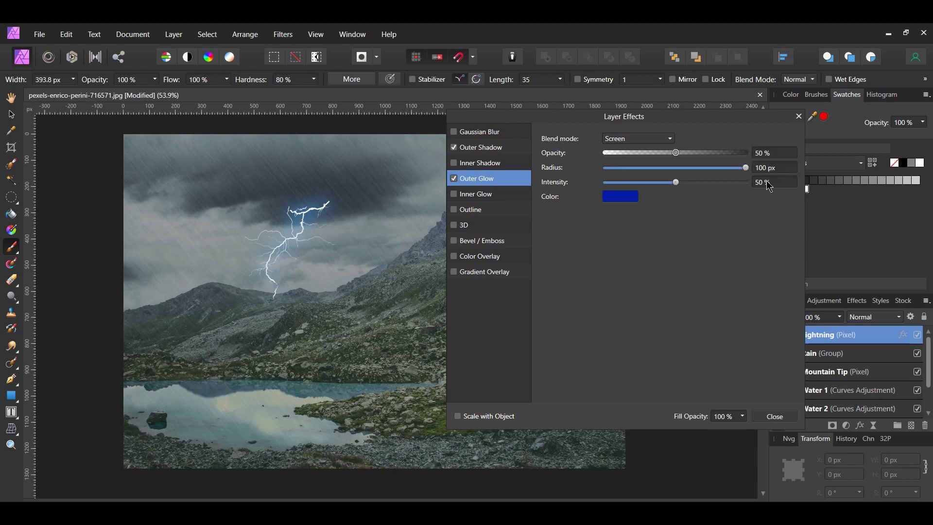
pyautogui.click(769, 182)
pyautogui.write('60')
pyautogui.press('Return')
pyautogui.click(485, 196)
pyautogui.click(456, 195)
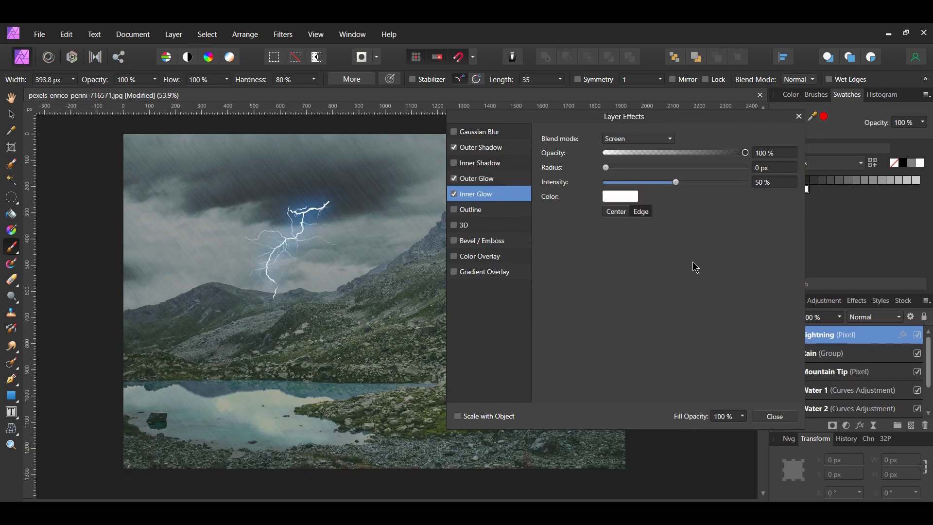
# Set the inner glow to Normal blend mode with colour #3393FF.
pyautogui.click(660, 139)
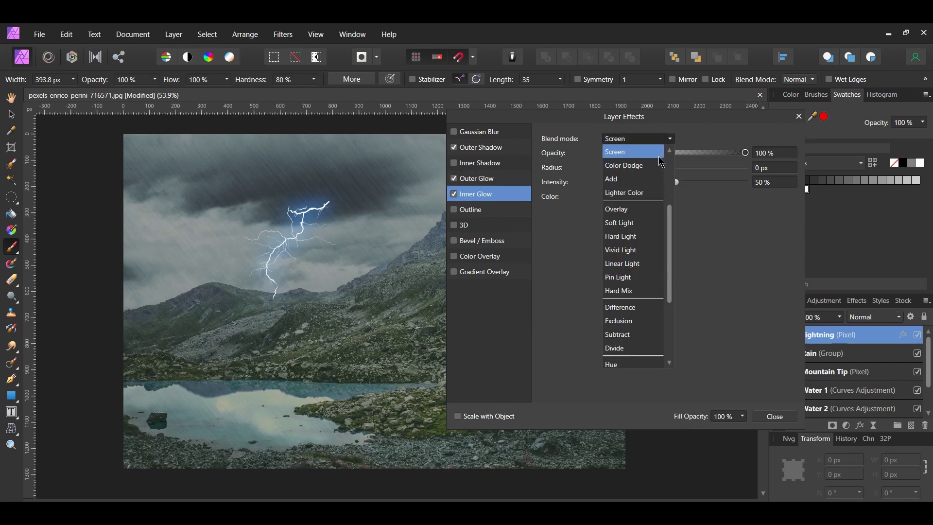
pyautogui.scroll(3, 651, 158)
pyautogui.click(647, 153)
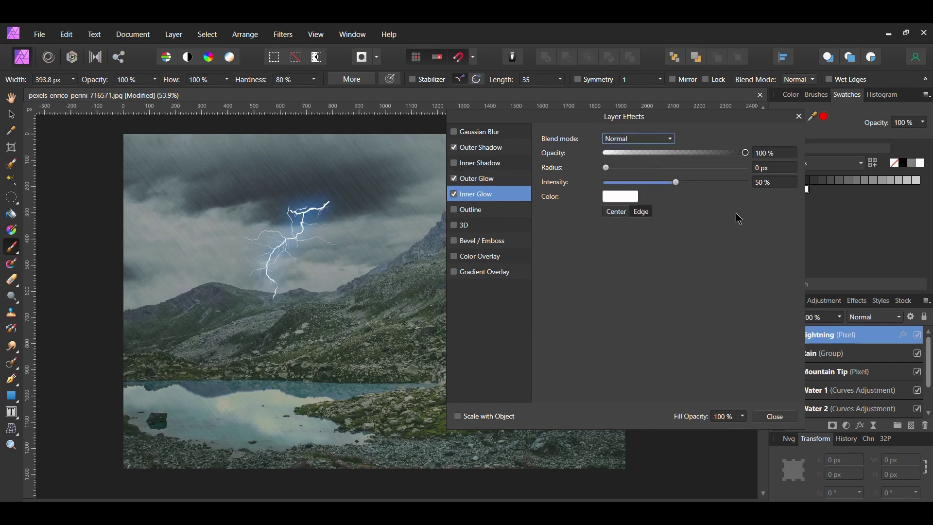
pyautogui.click(628, 199)
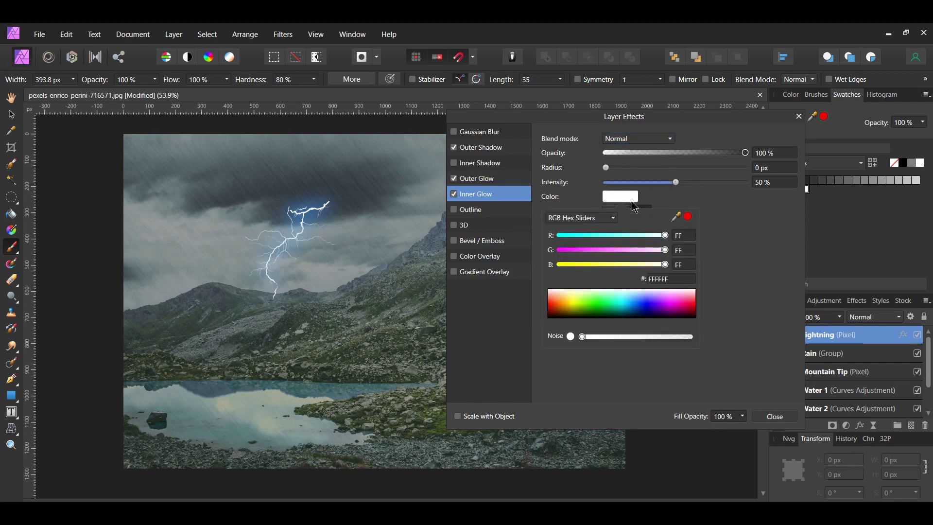
pyautogui.doubleClick(669, 277)
pyautogui.write('3393FF')
pyautogui.press('Return')
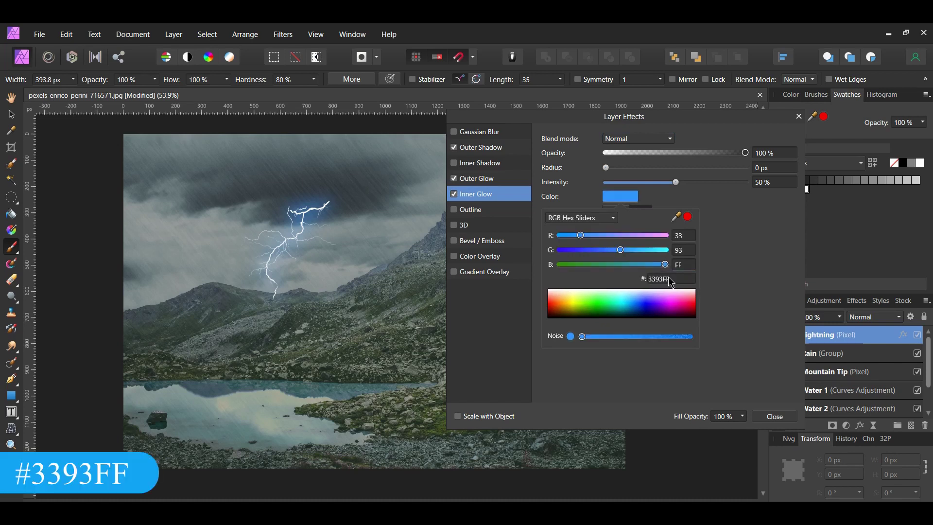
# Set the inner glow to 50% opacity, 2 px radius and 82% intensity, then close Layer Effects.
pyautogui.click(772, 153)
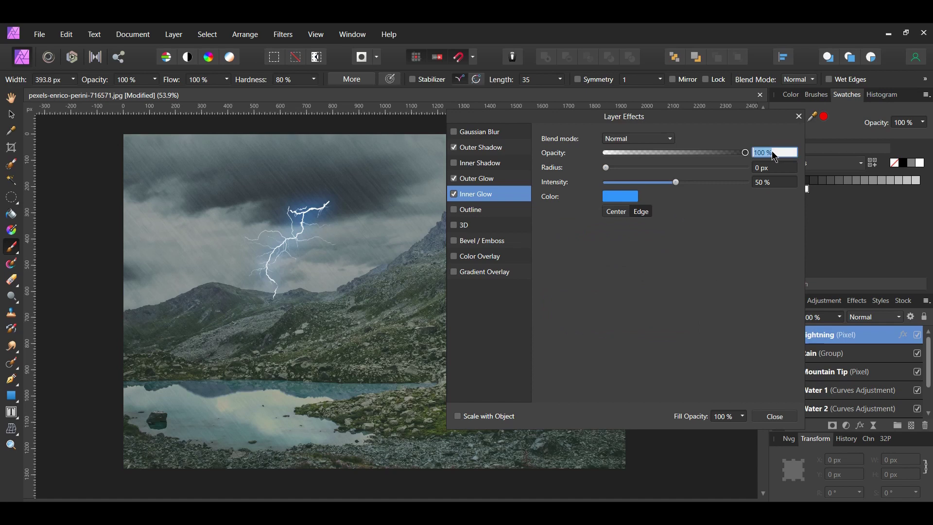
pyautogui.write('50')
pyautogui.press('Return')
pyautogui.click(769, 170)
pyautogui.write('2')
pyautogui.press('Return')
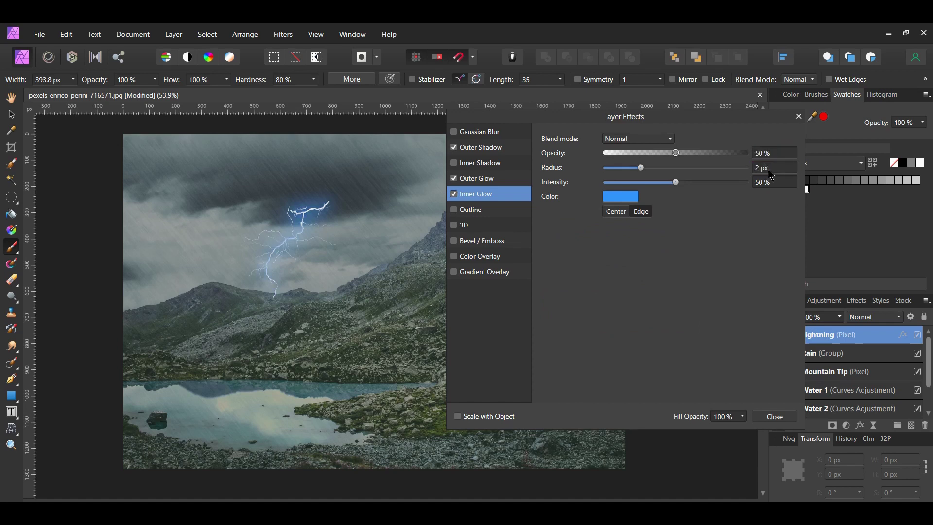
pyautogui.click(775, 184)
pyautogui.write('82')
pyautogui.press('Return')
pyautogui.click(776, 417)
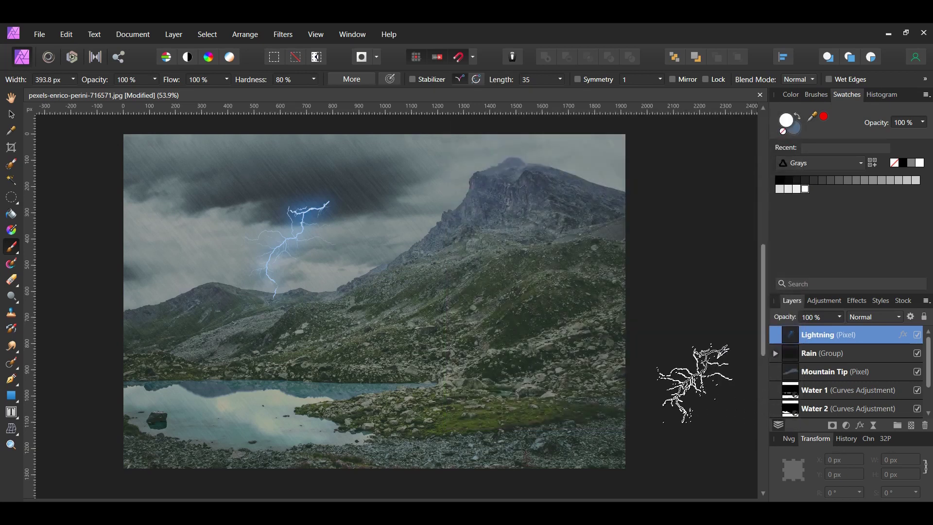
# Stamp a second, resized lightning bolt in the upper-left sky, undoing a stray mountainside stamp.
pyautogui.click(534, 340)
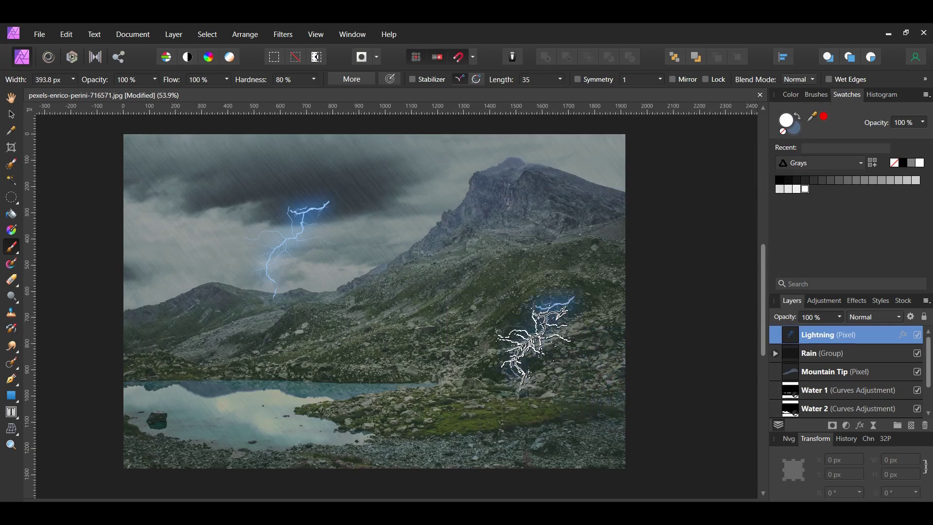
pyautogui.hotkey('ctrl', 'z')
pyautogui.click(196, 238)
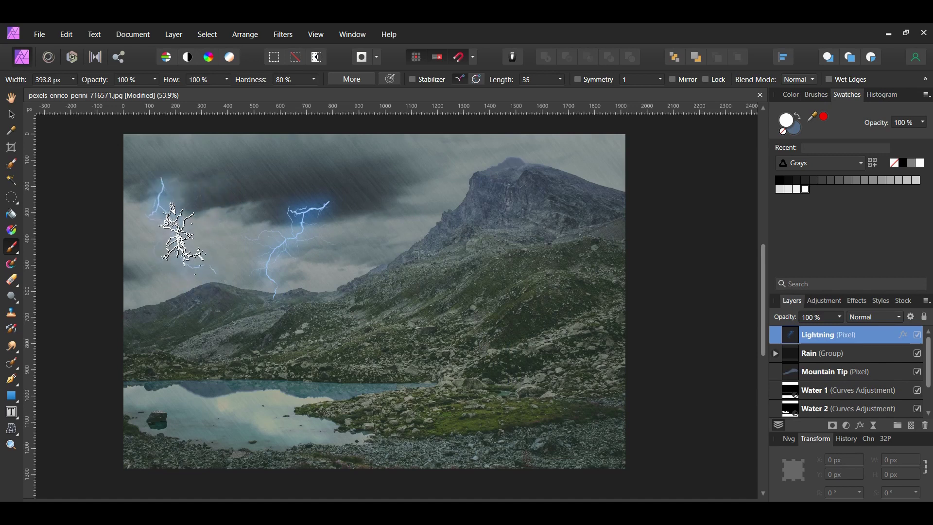
pyautogui.press('[')
pyautogui.press('[')
pyautogui.press('[')
pyautogui.press('[')
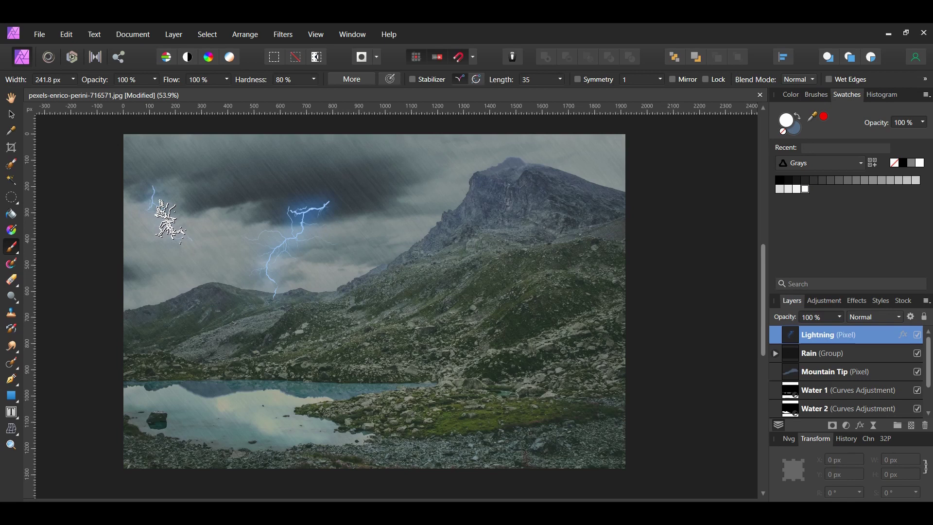
pyautogui.press(']')
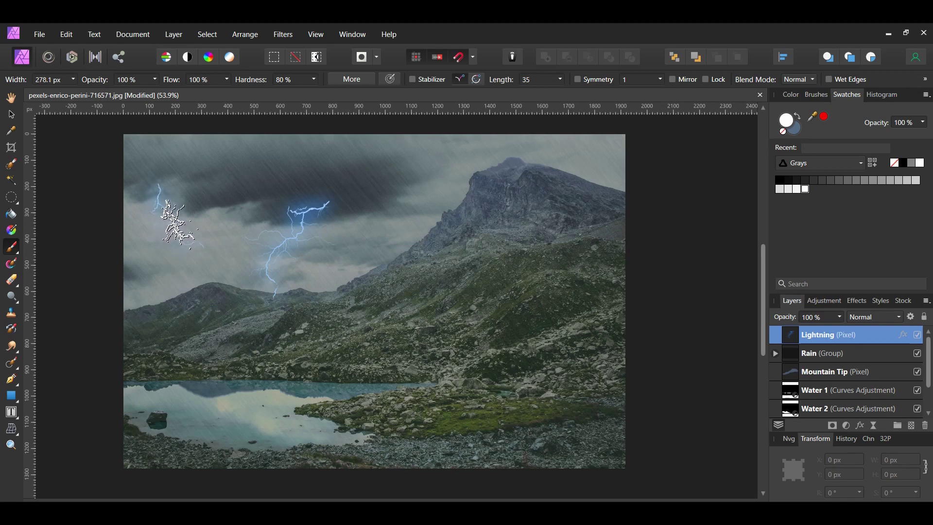
pyautogui.click(177, 221)
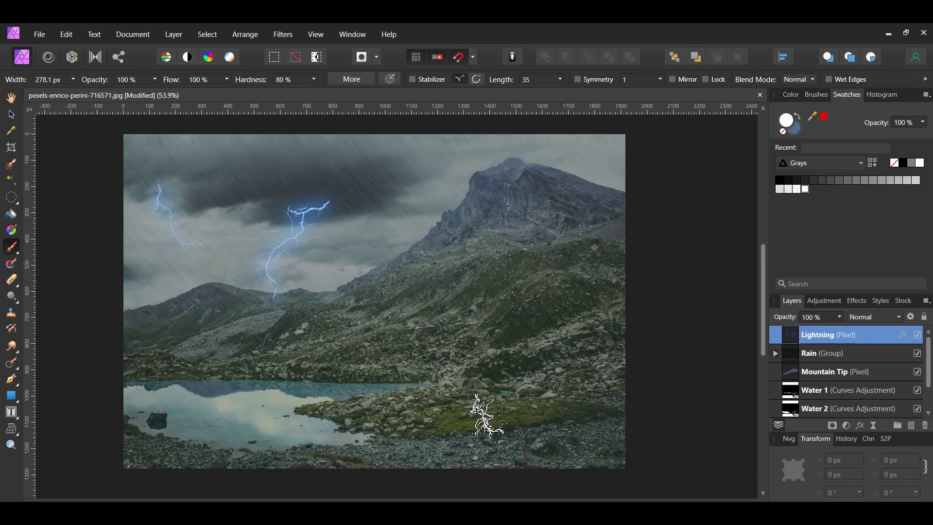
pyautogui.click(13, 282)
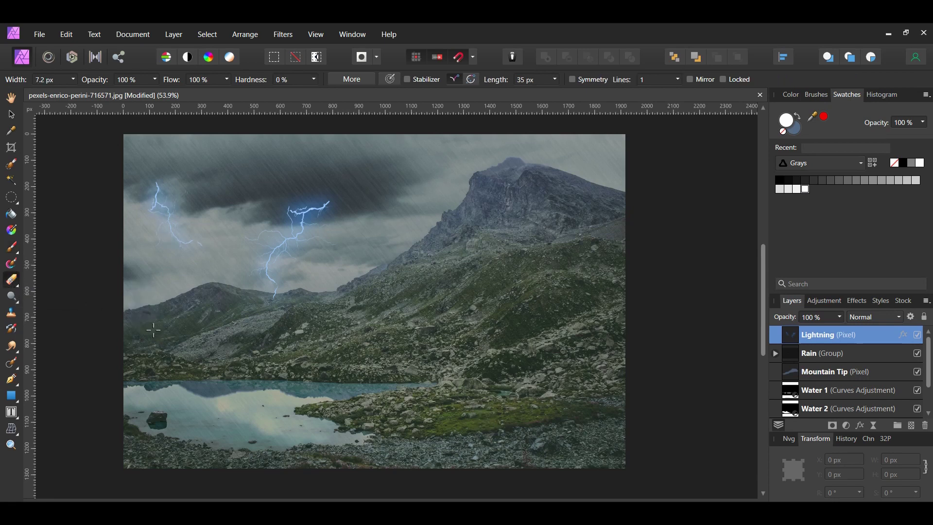
# Zoom in to inspect the lightning bolts, then zoom back out.
pyautogui.scroll(5, 304, 198)
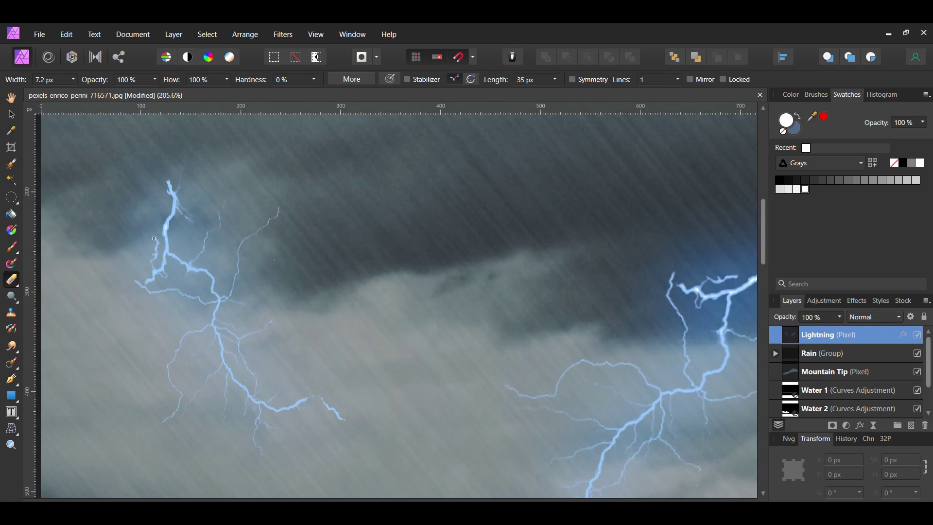
pyautogui.scroll(-5, 153, 241)
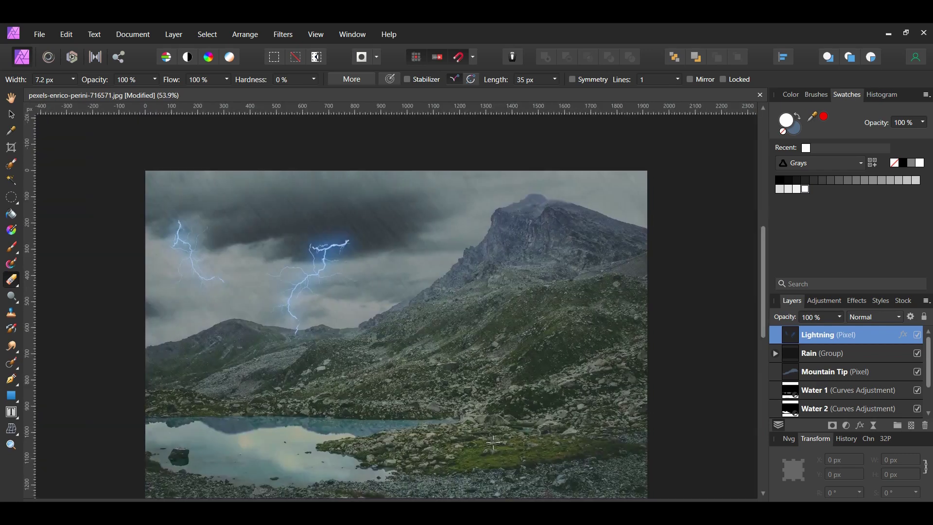
pyautogui.scroll(-3, 493, 442)
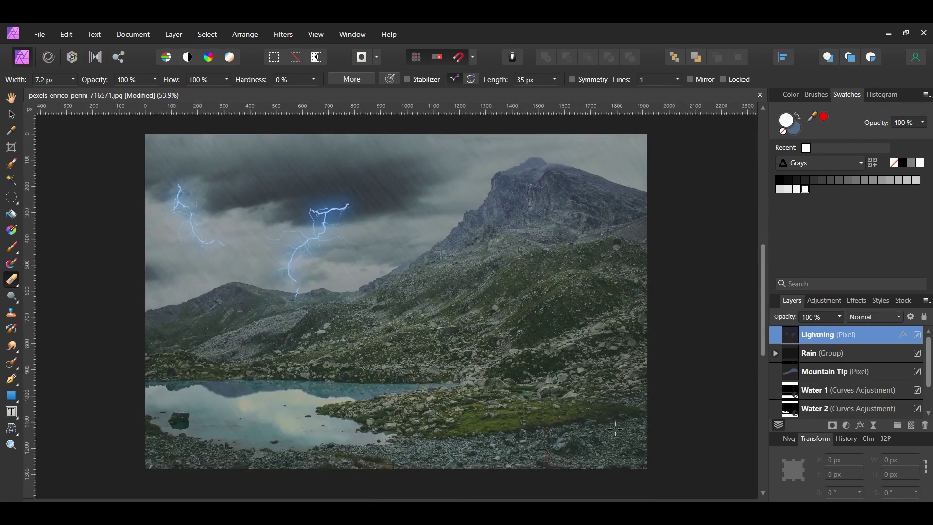